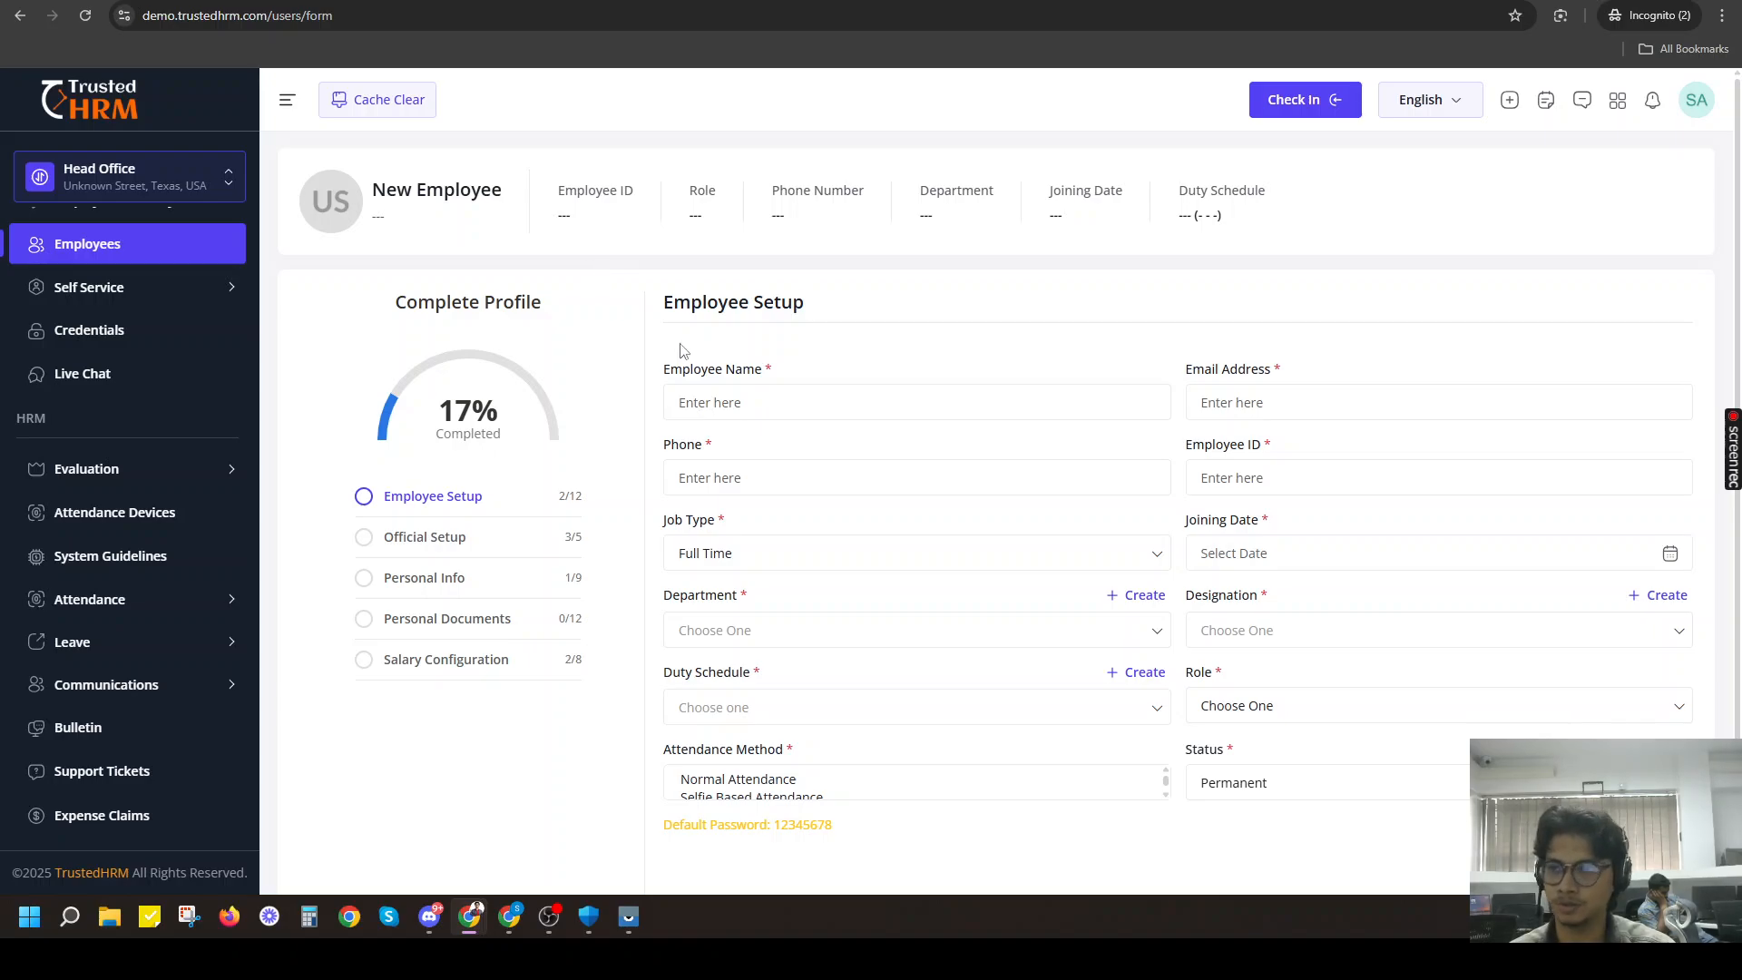
Enter "Emmployee 1" as the new employee's name and fill in the email address.
{"action": "scroll", "coordinate": [717, 381], "scroll_direction": "down", "scroll_amount": 1}
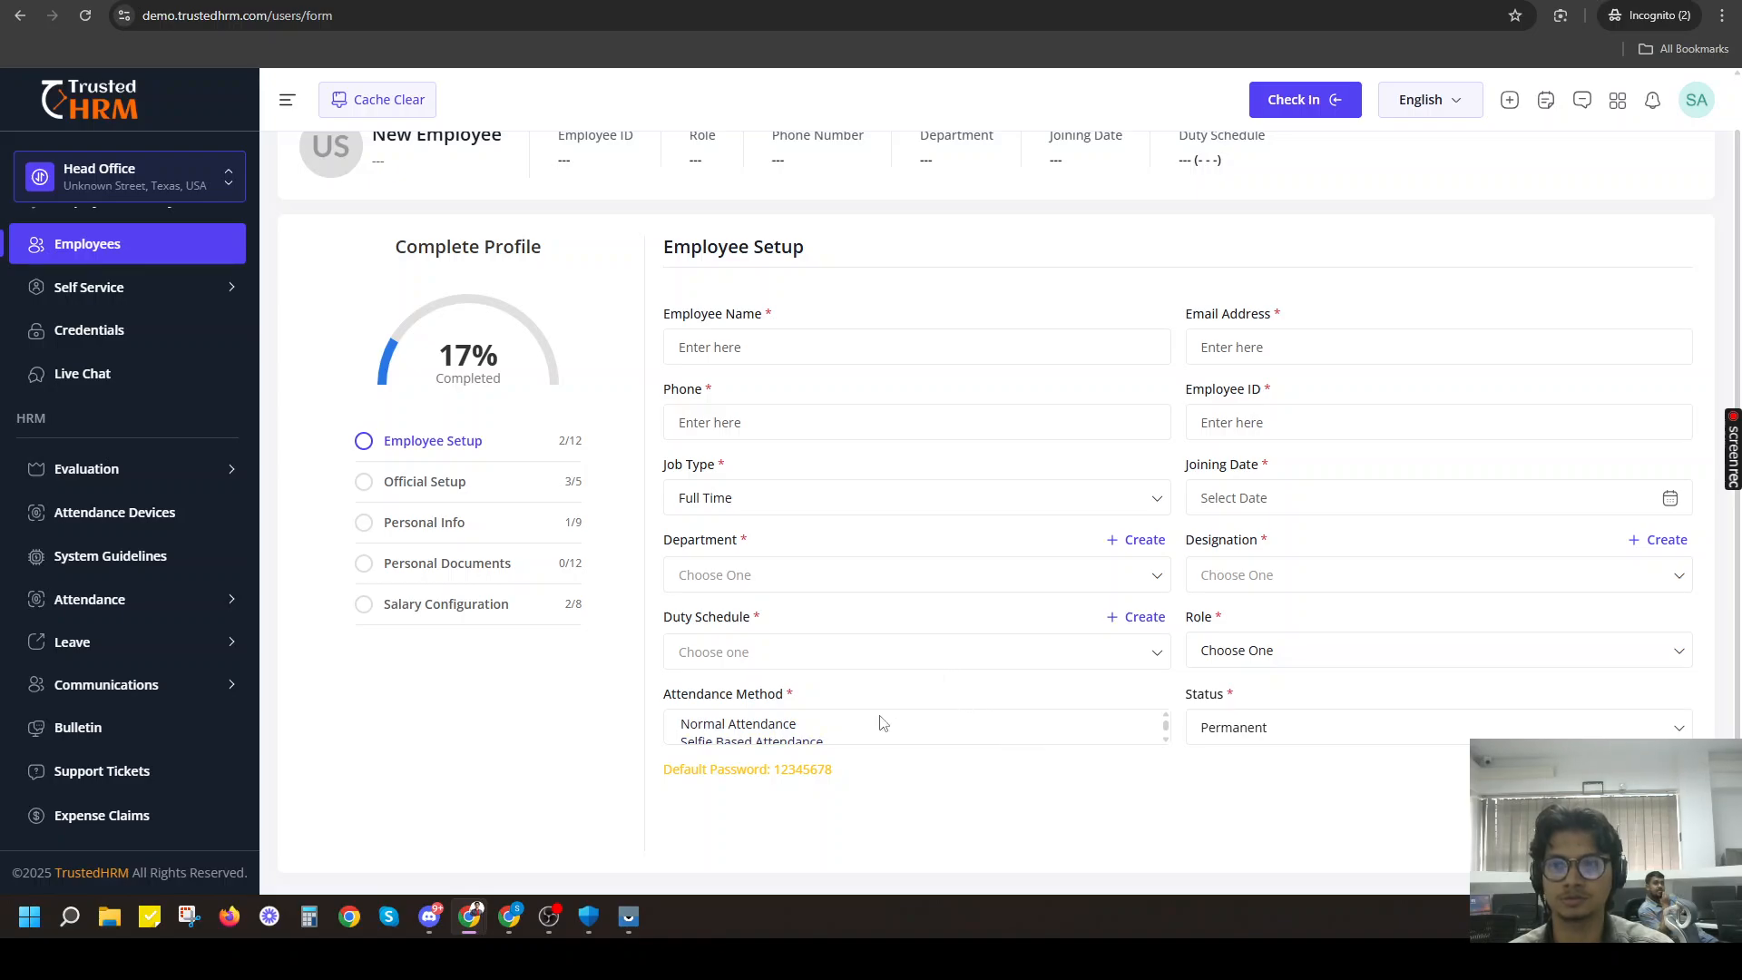
{"action": "left_click", "coordinate": [731, 360]}
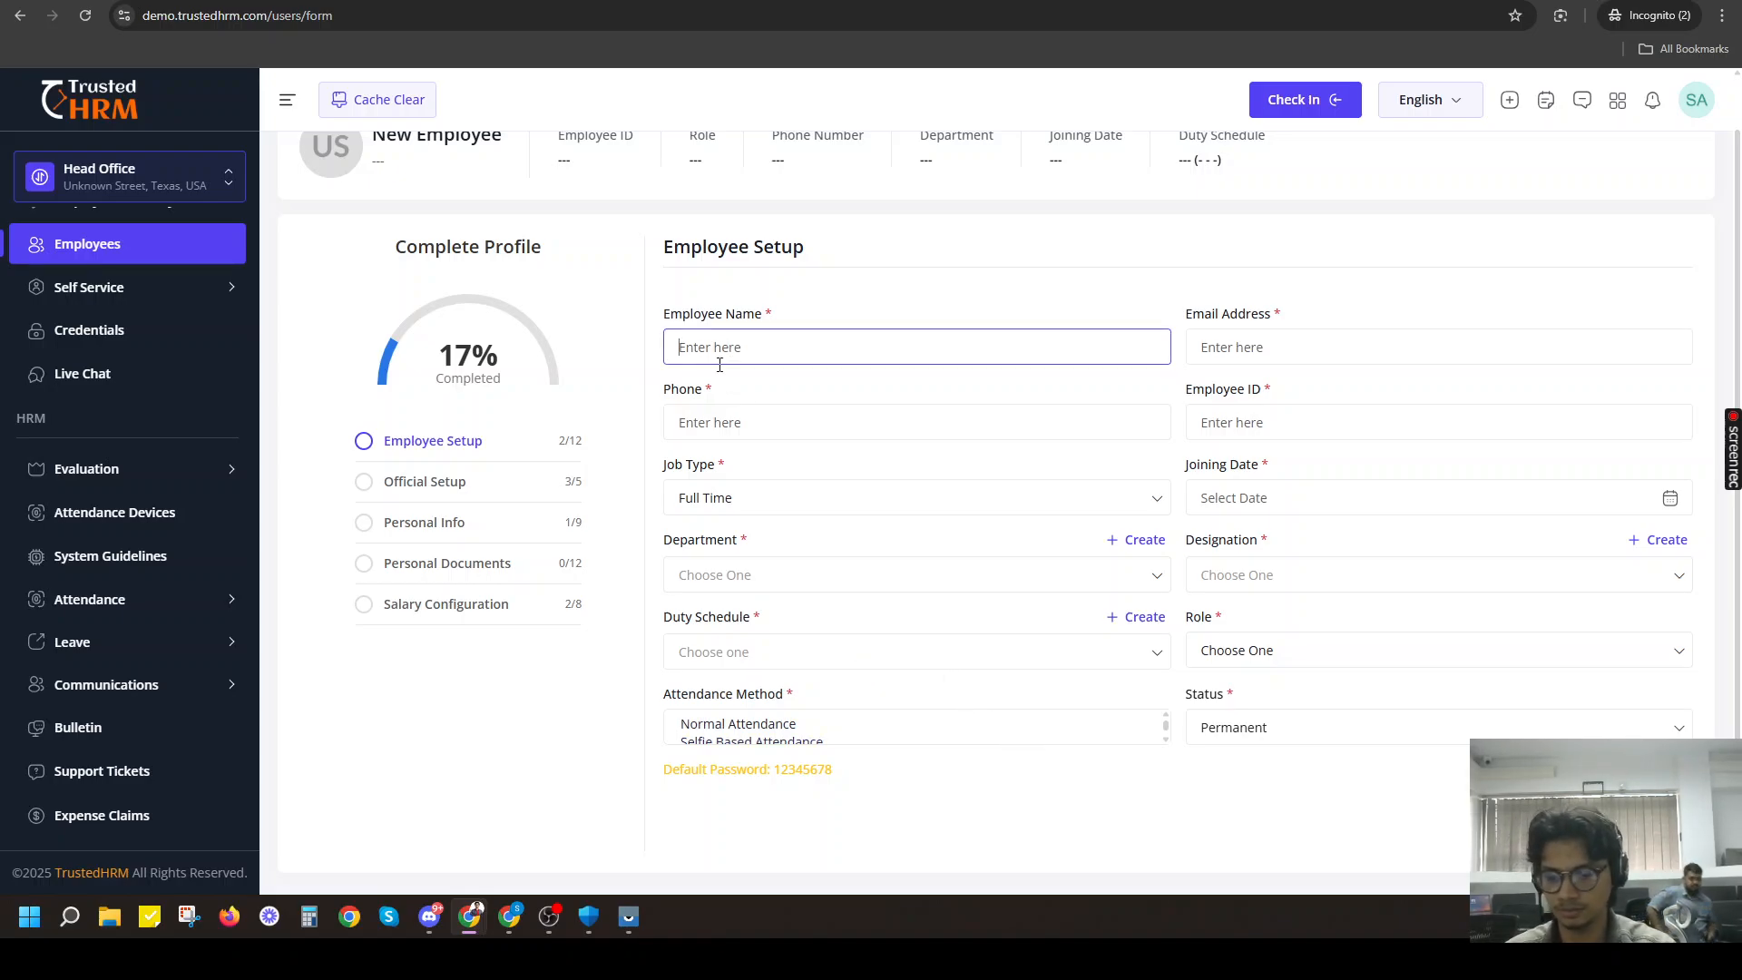
{"action": "type", "text": "Emm"}
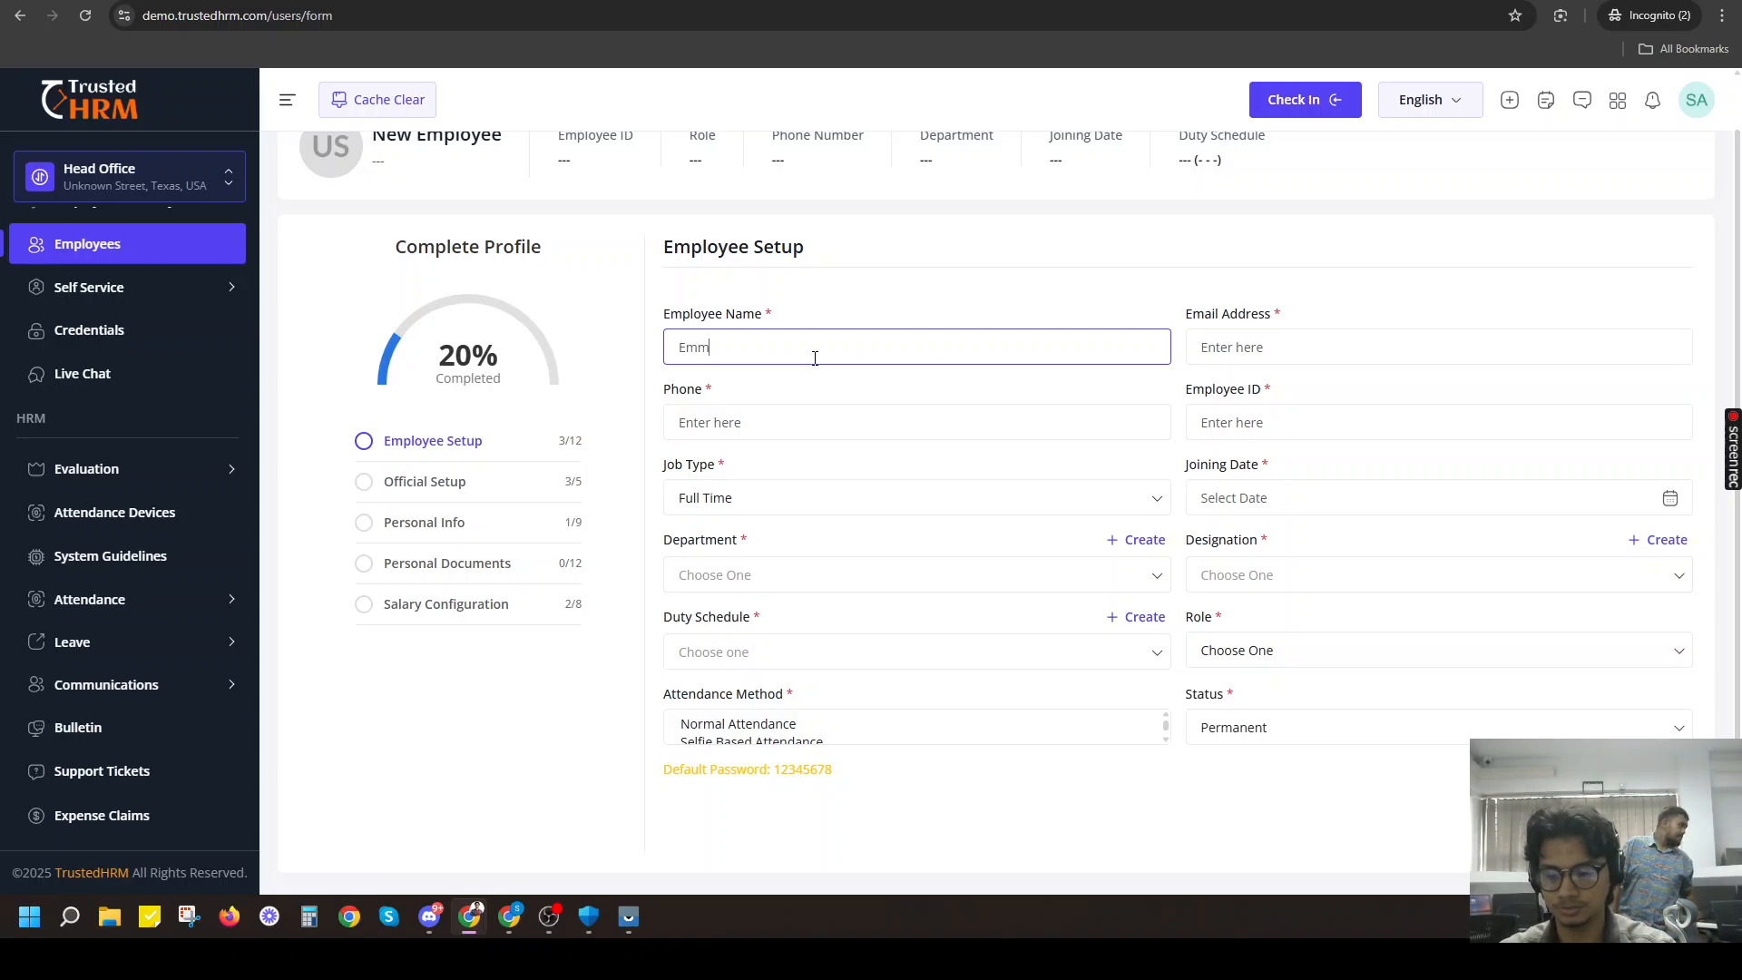
{"action": "type", "text": "ployee 1"}
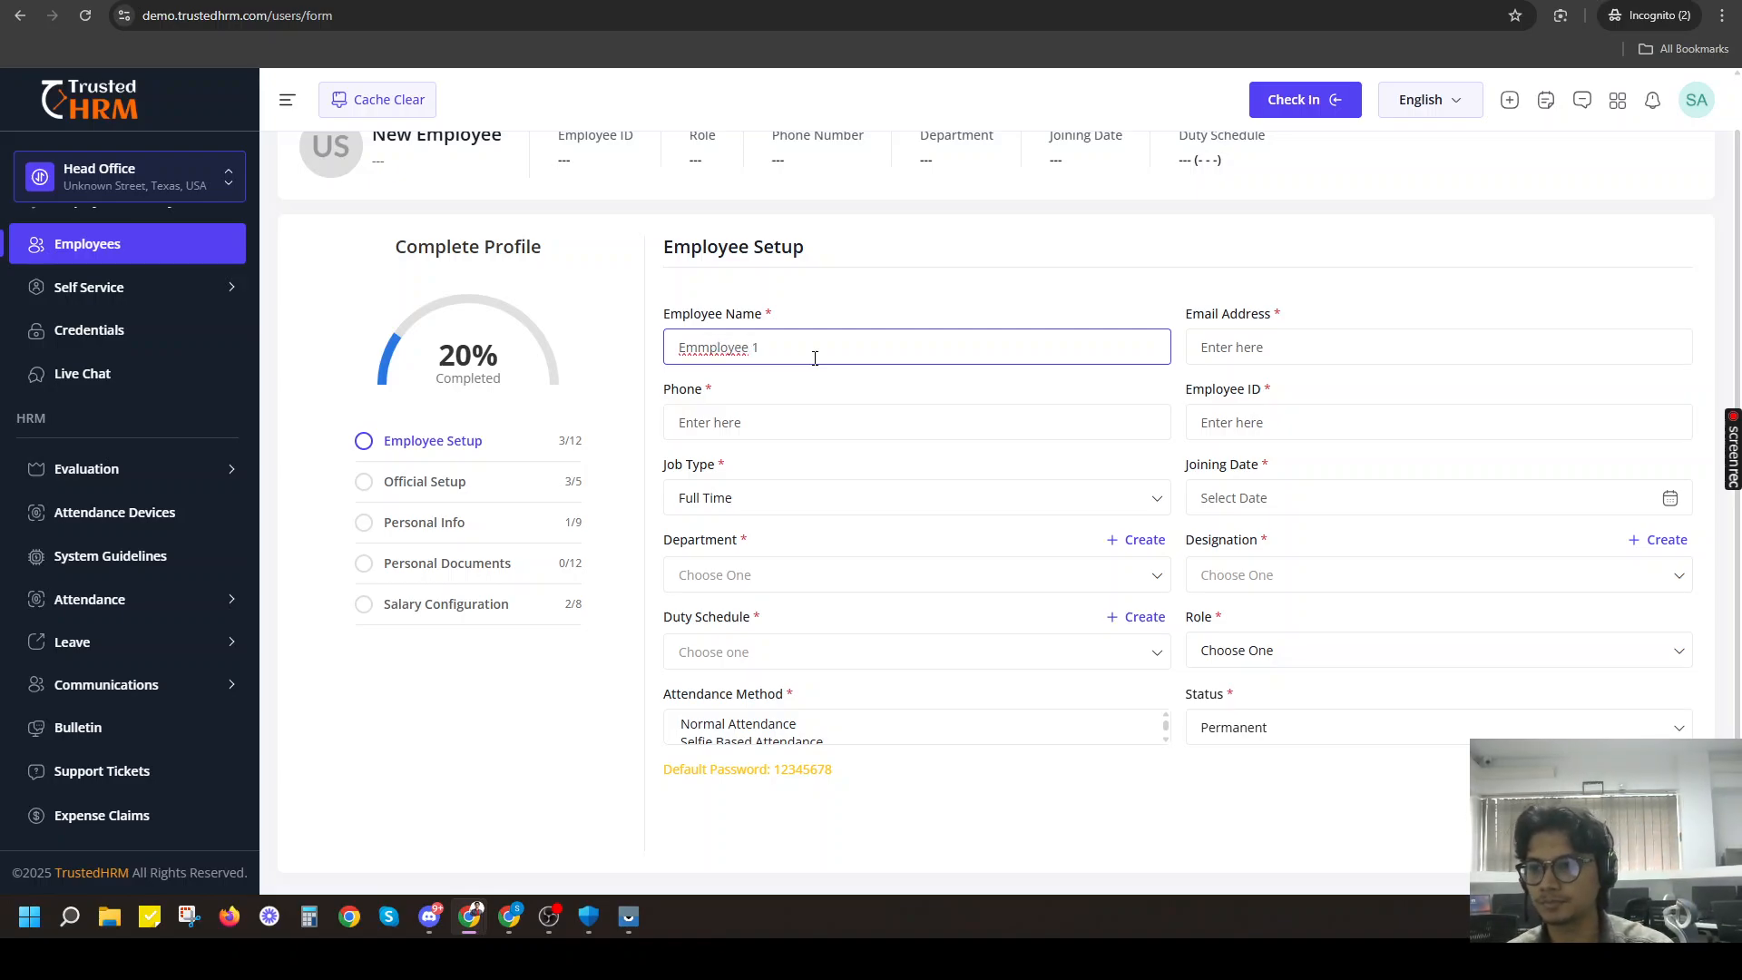
{"action": "left_click", "coordinate": [1310, 349]}
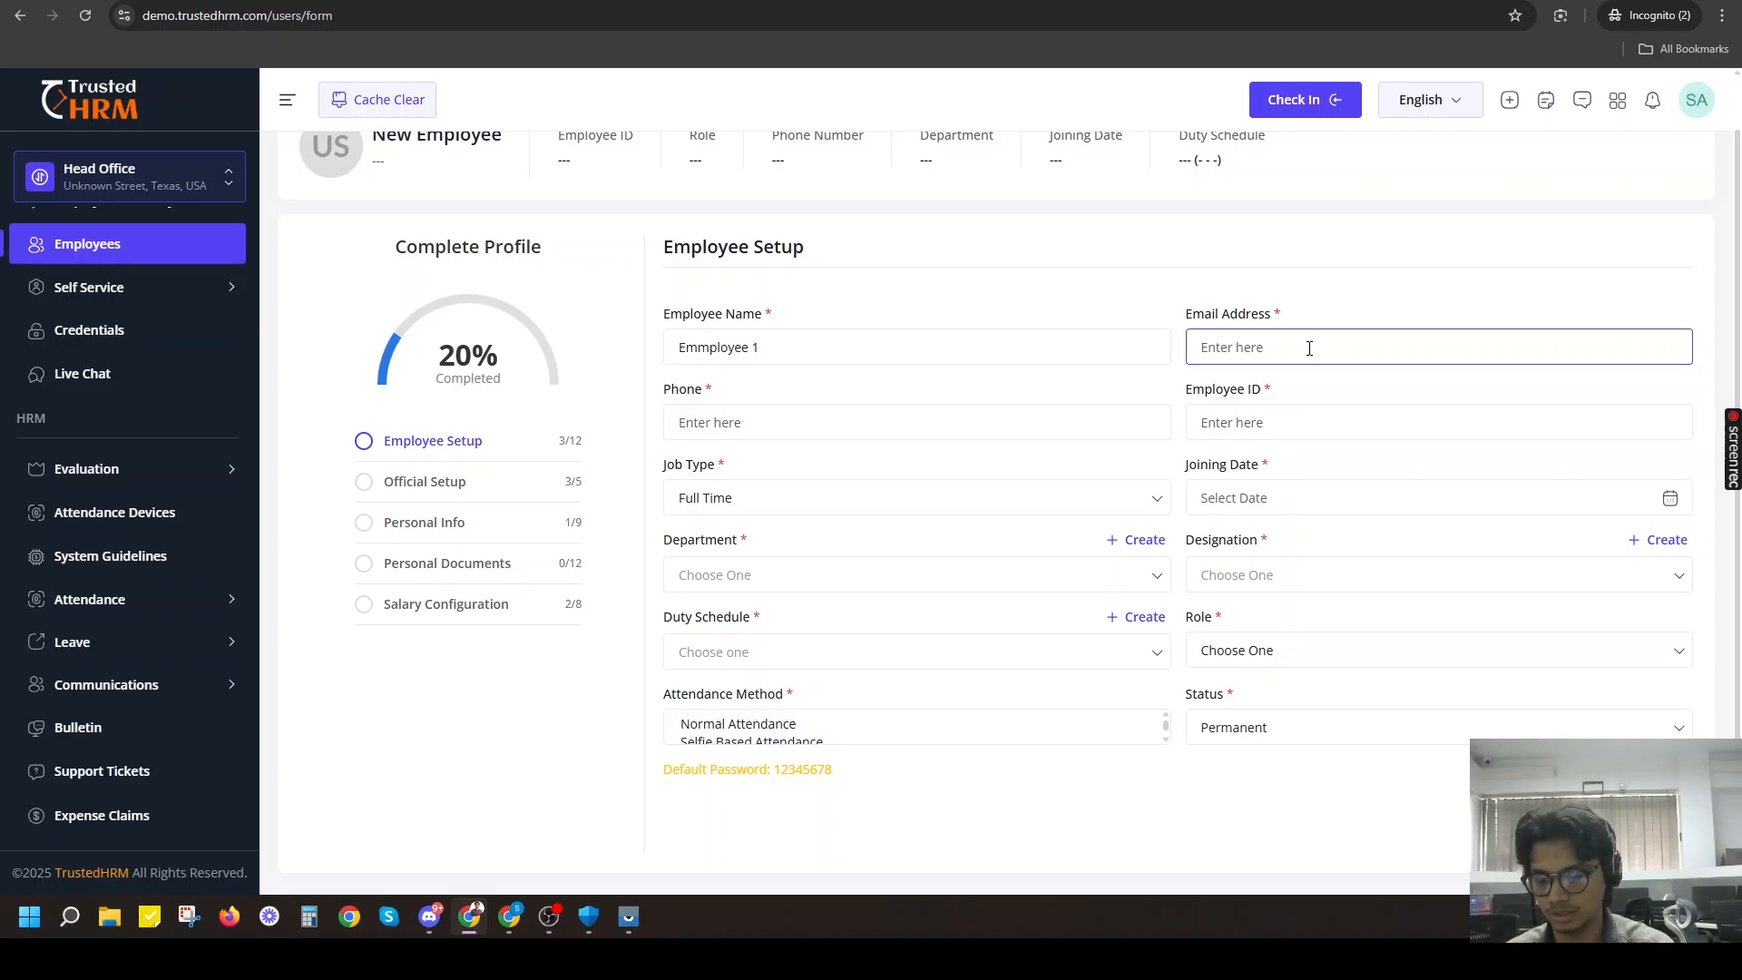
{"action": "type", "text": "test1@gmail.com"}
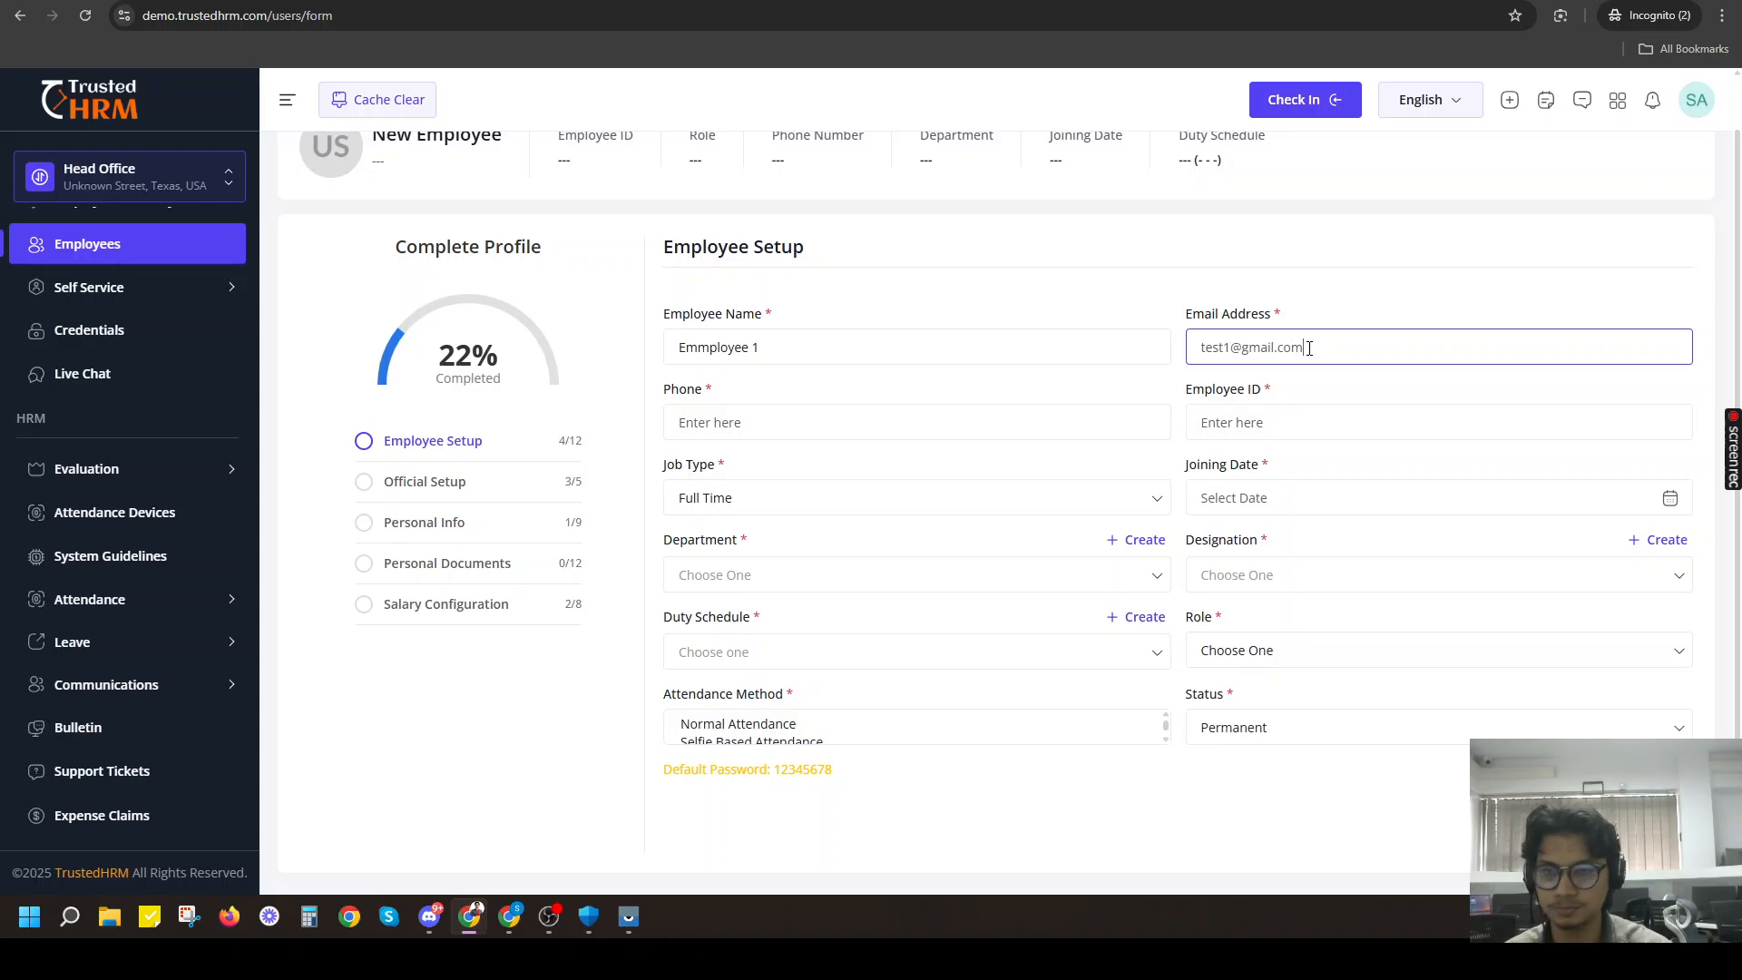
Fill in the new employee's phone number and employee ID.
{"action": "left_click", "coordinate": [751, 430]}
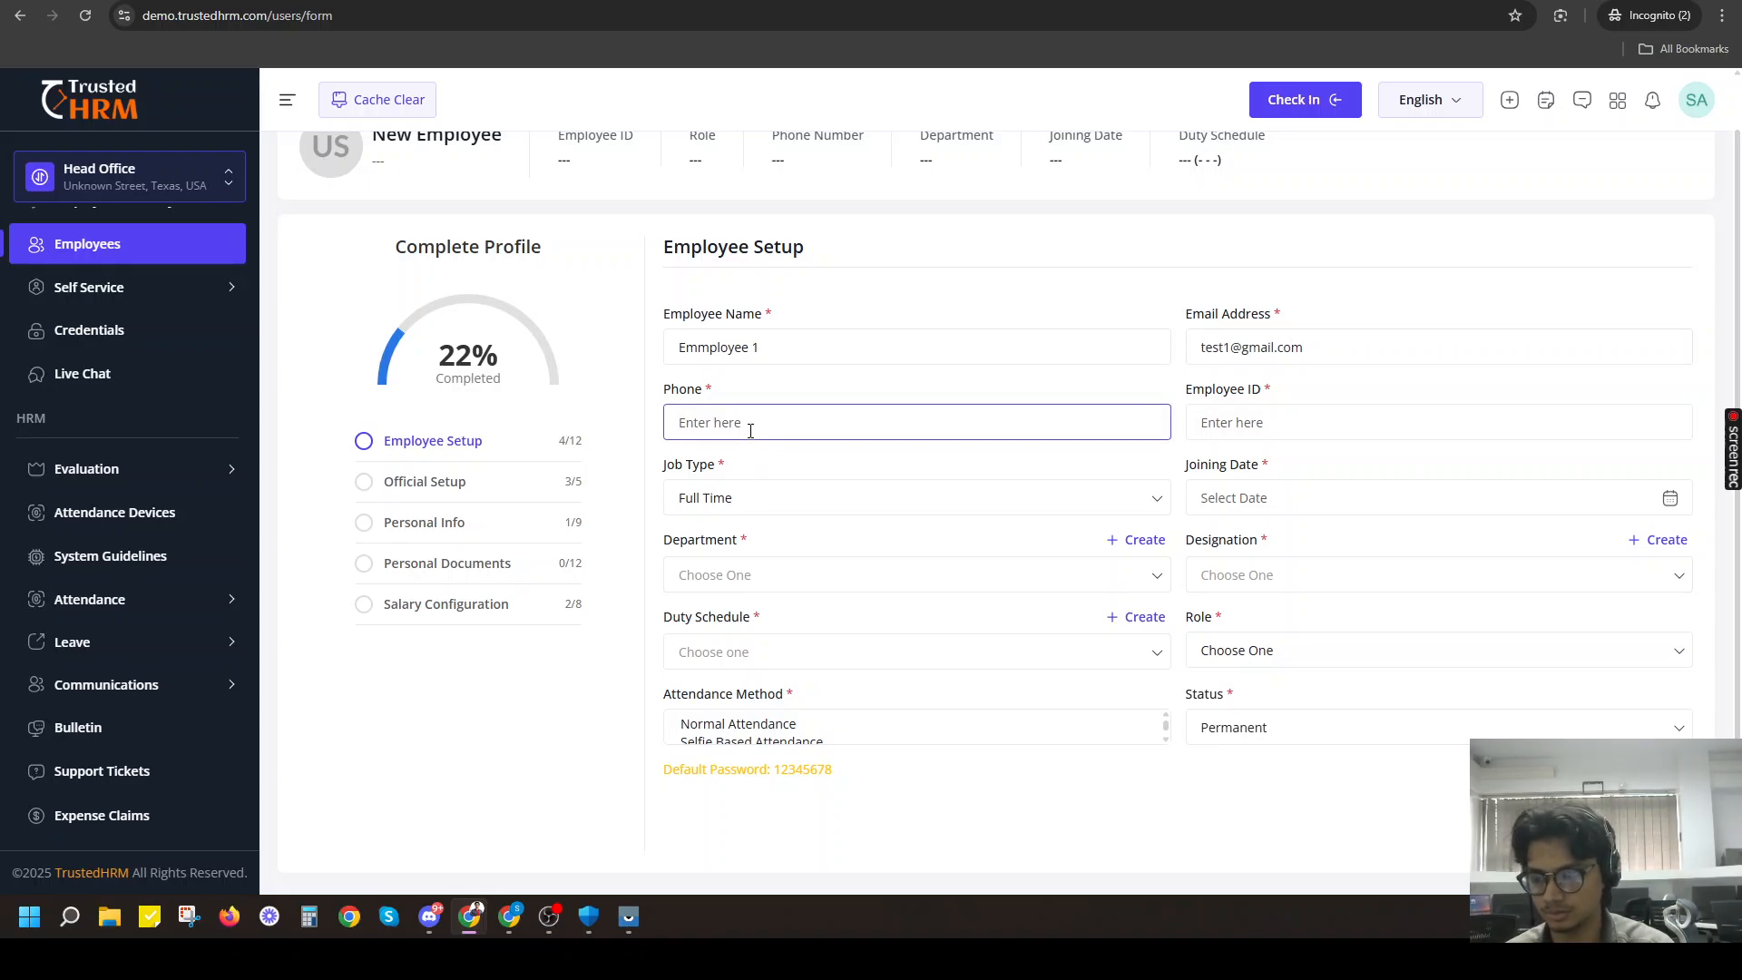
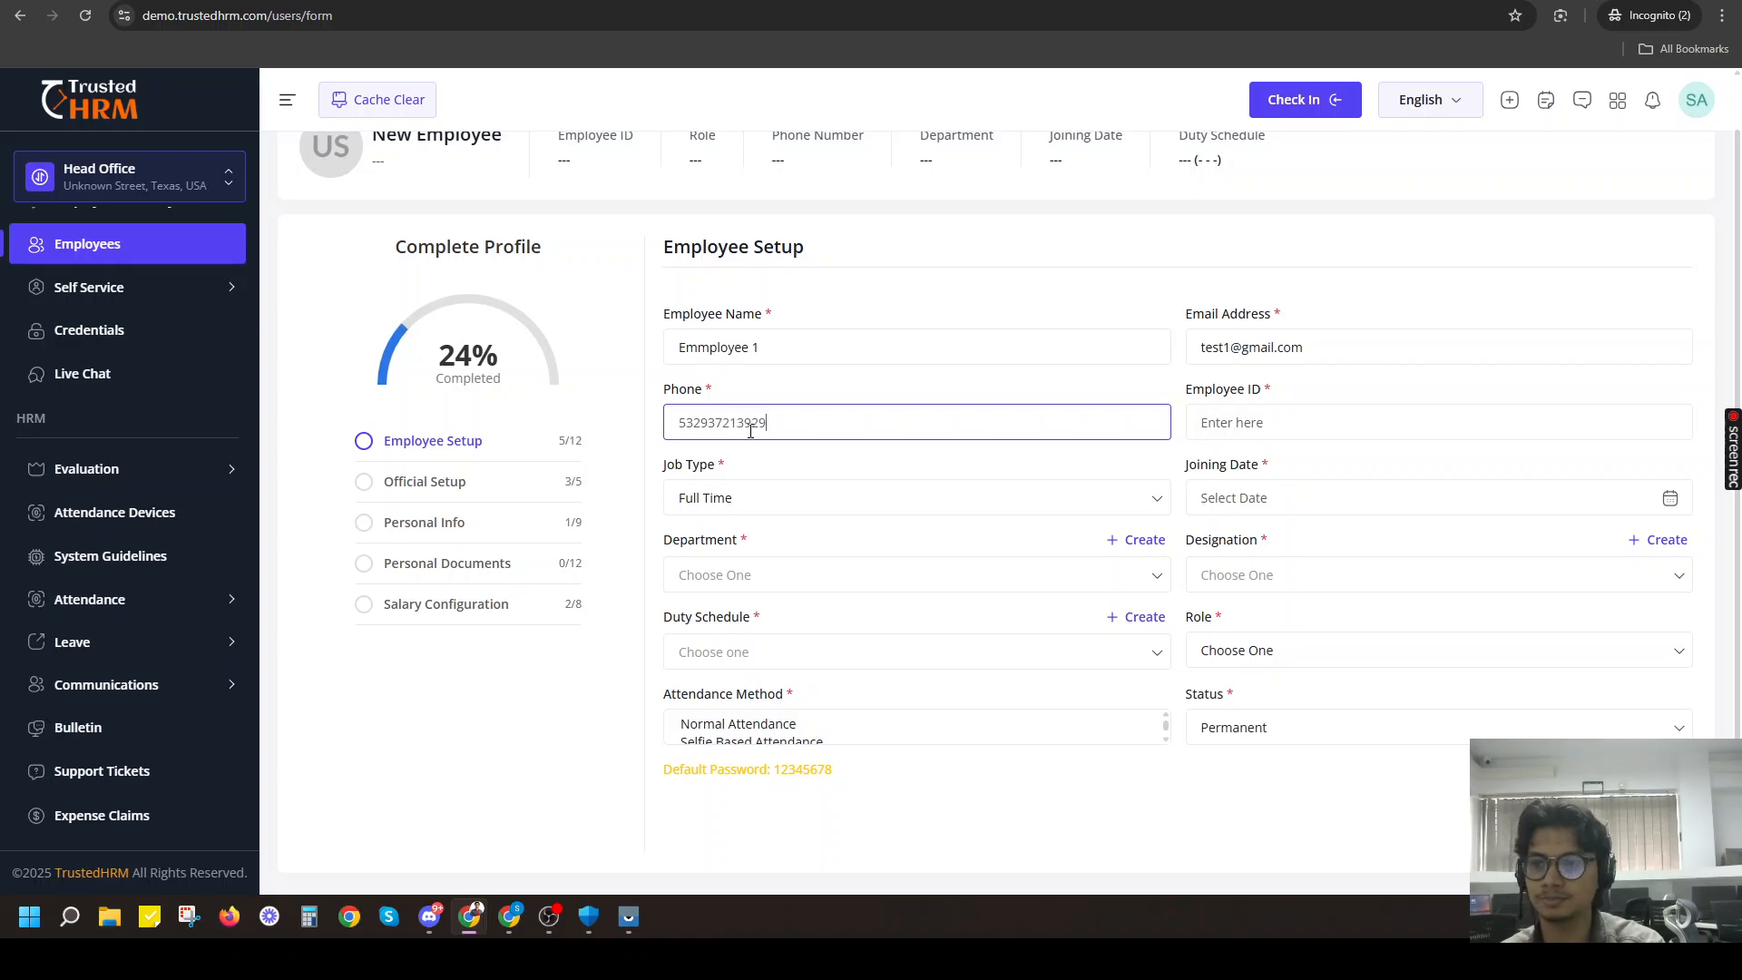
{"action": "left_click", "coordinate": [1352, 431]}
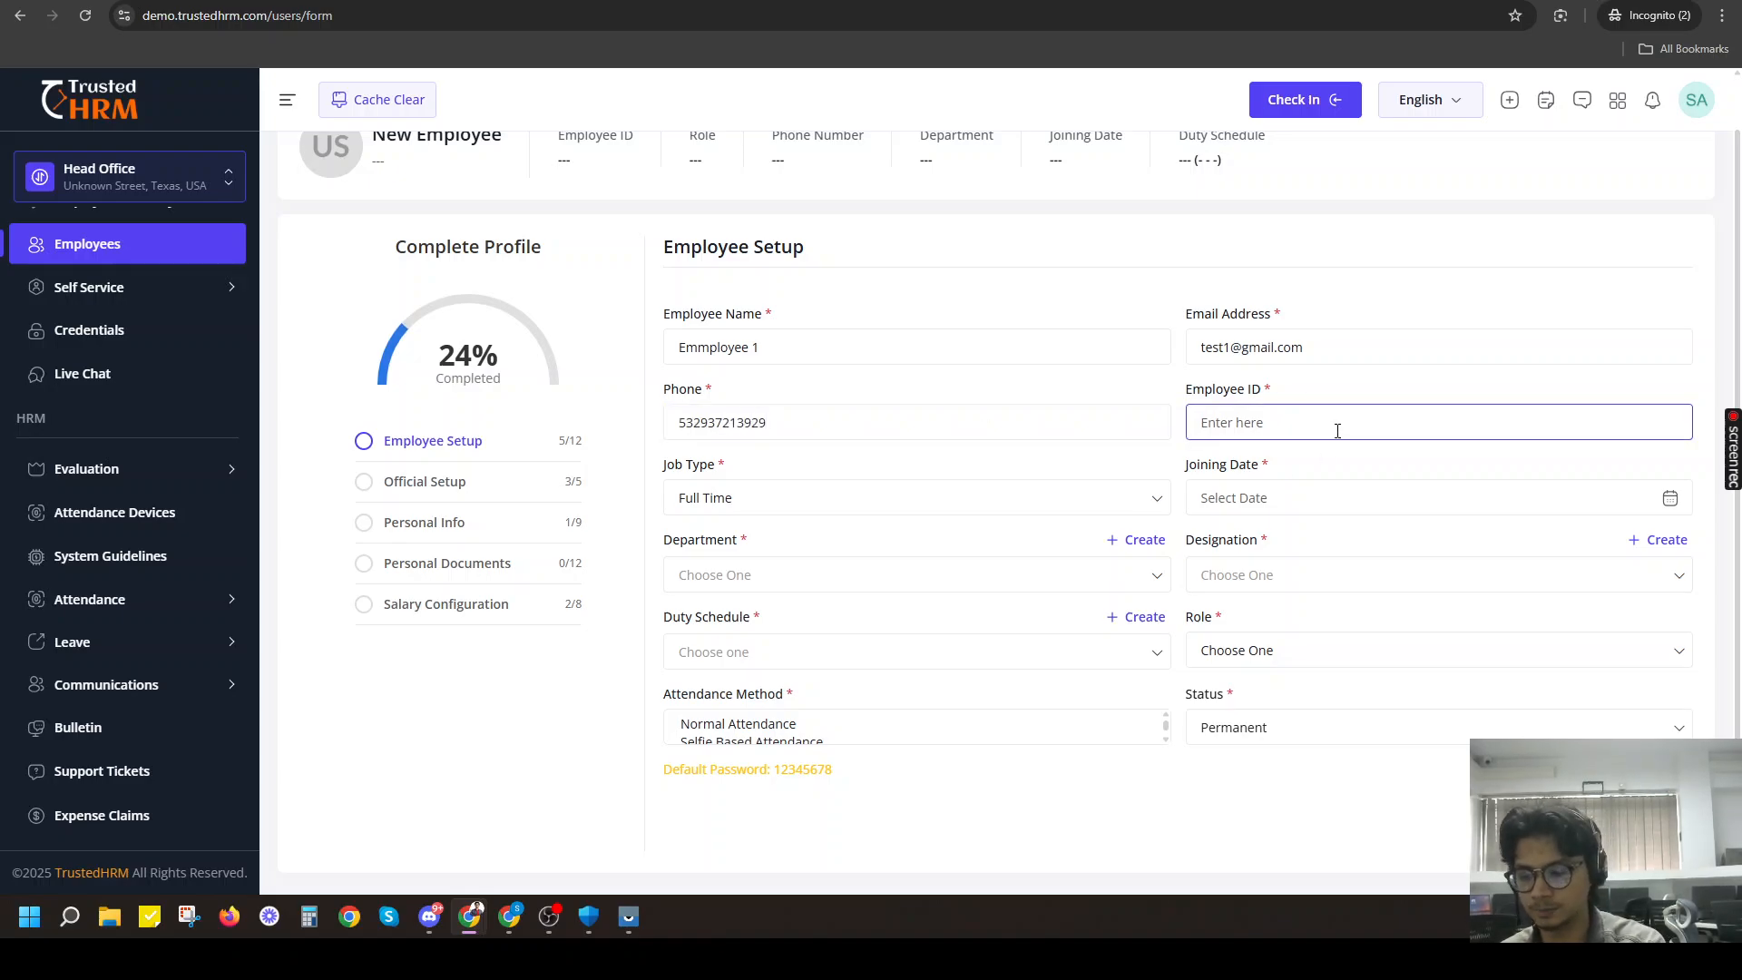
{"action": "type", "text": "64374394"}
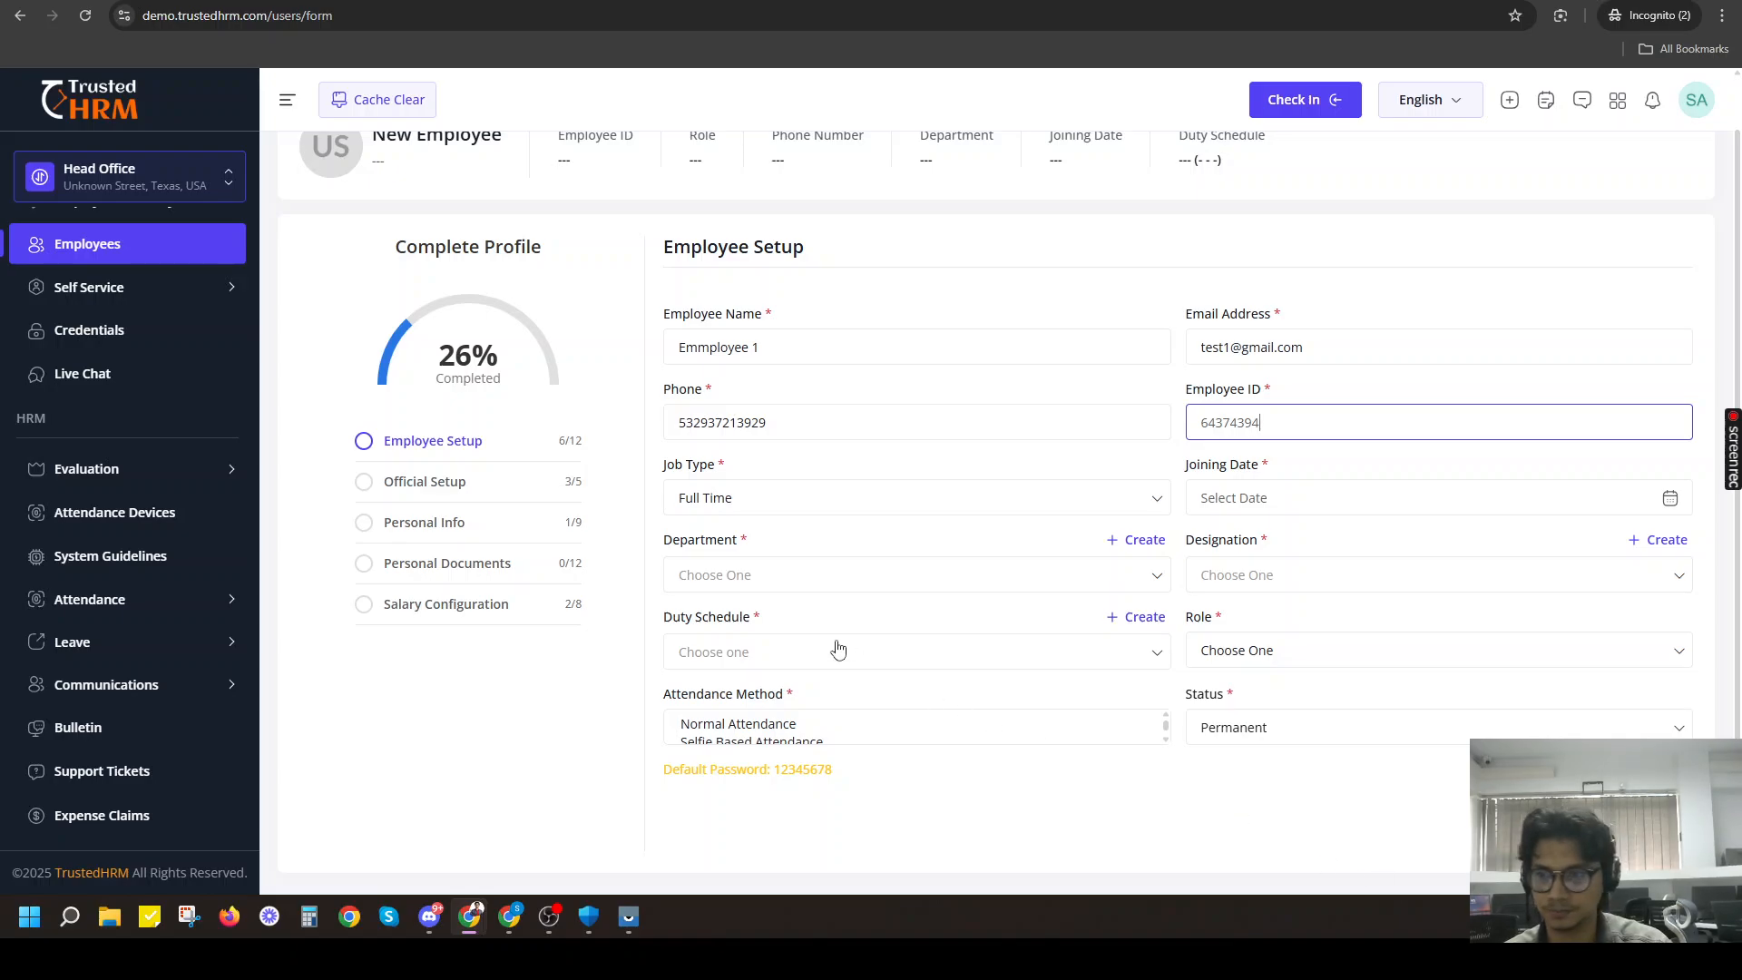
Set the employee's job type to Full Time and the joining date to 2024-07-11.
{"action": "left_click", "coordinate": [750, 509]}
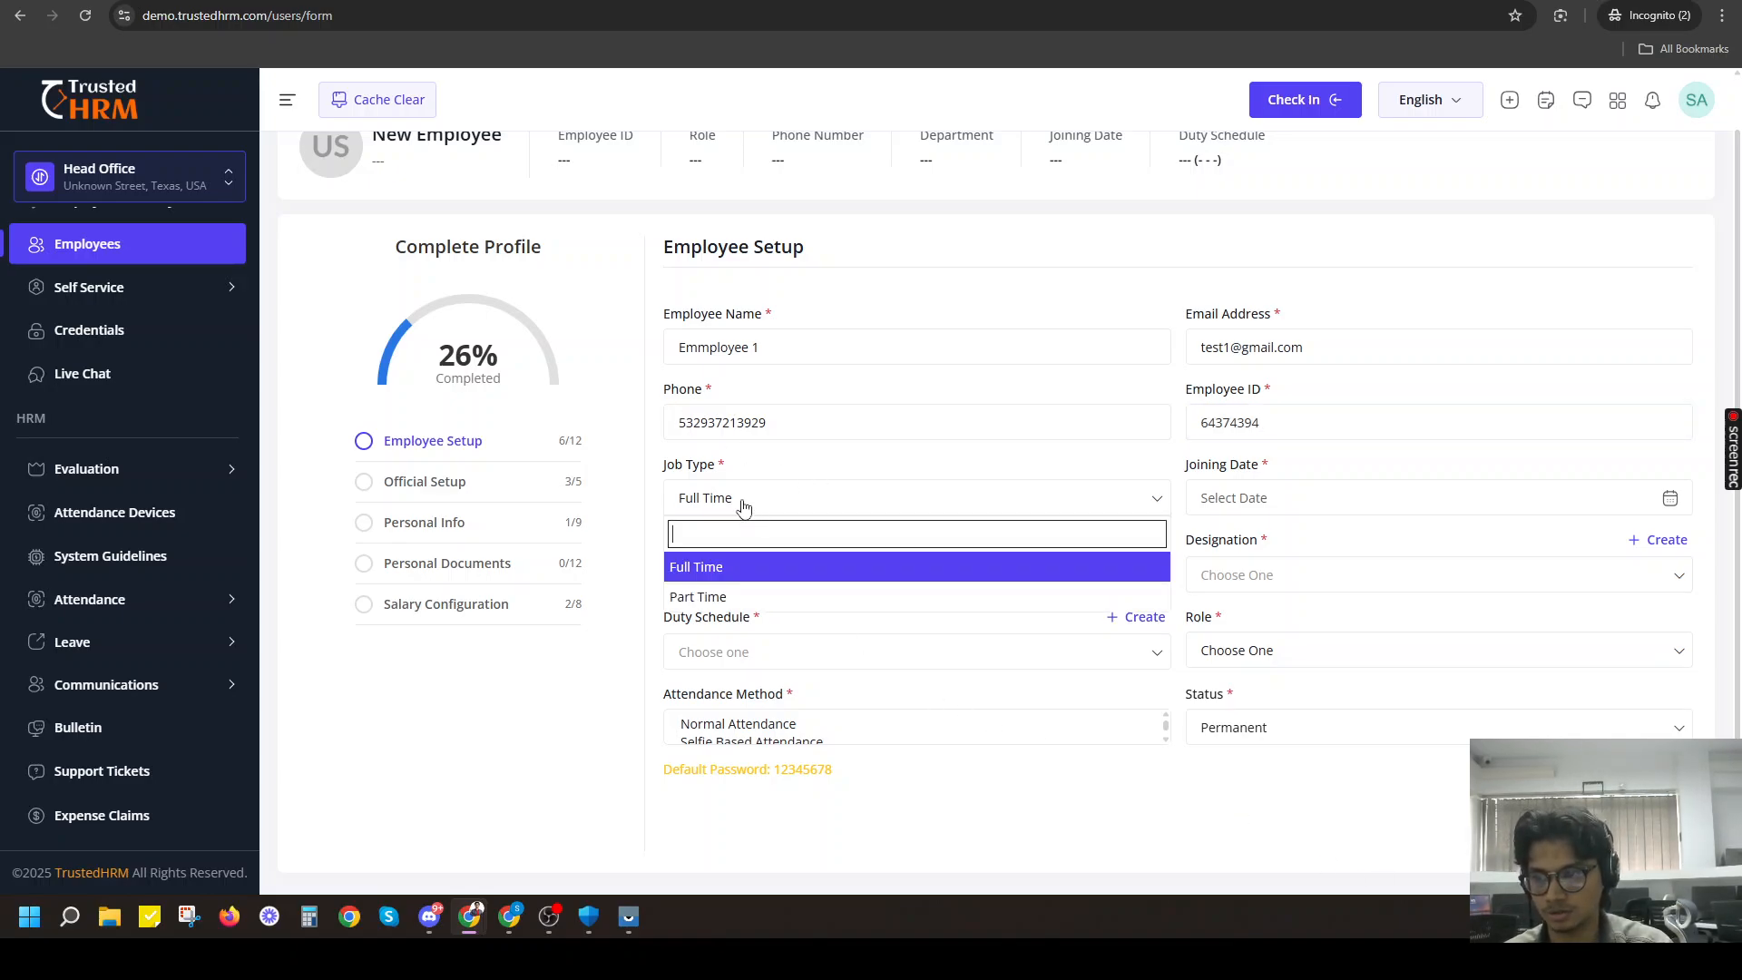
{"action": "left_click", "coordinate": [712, 567]}
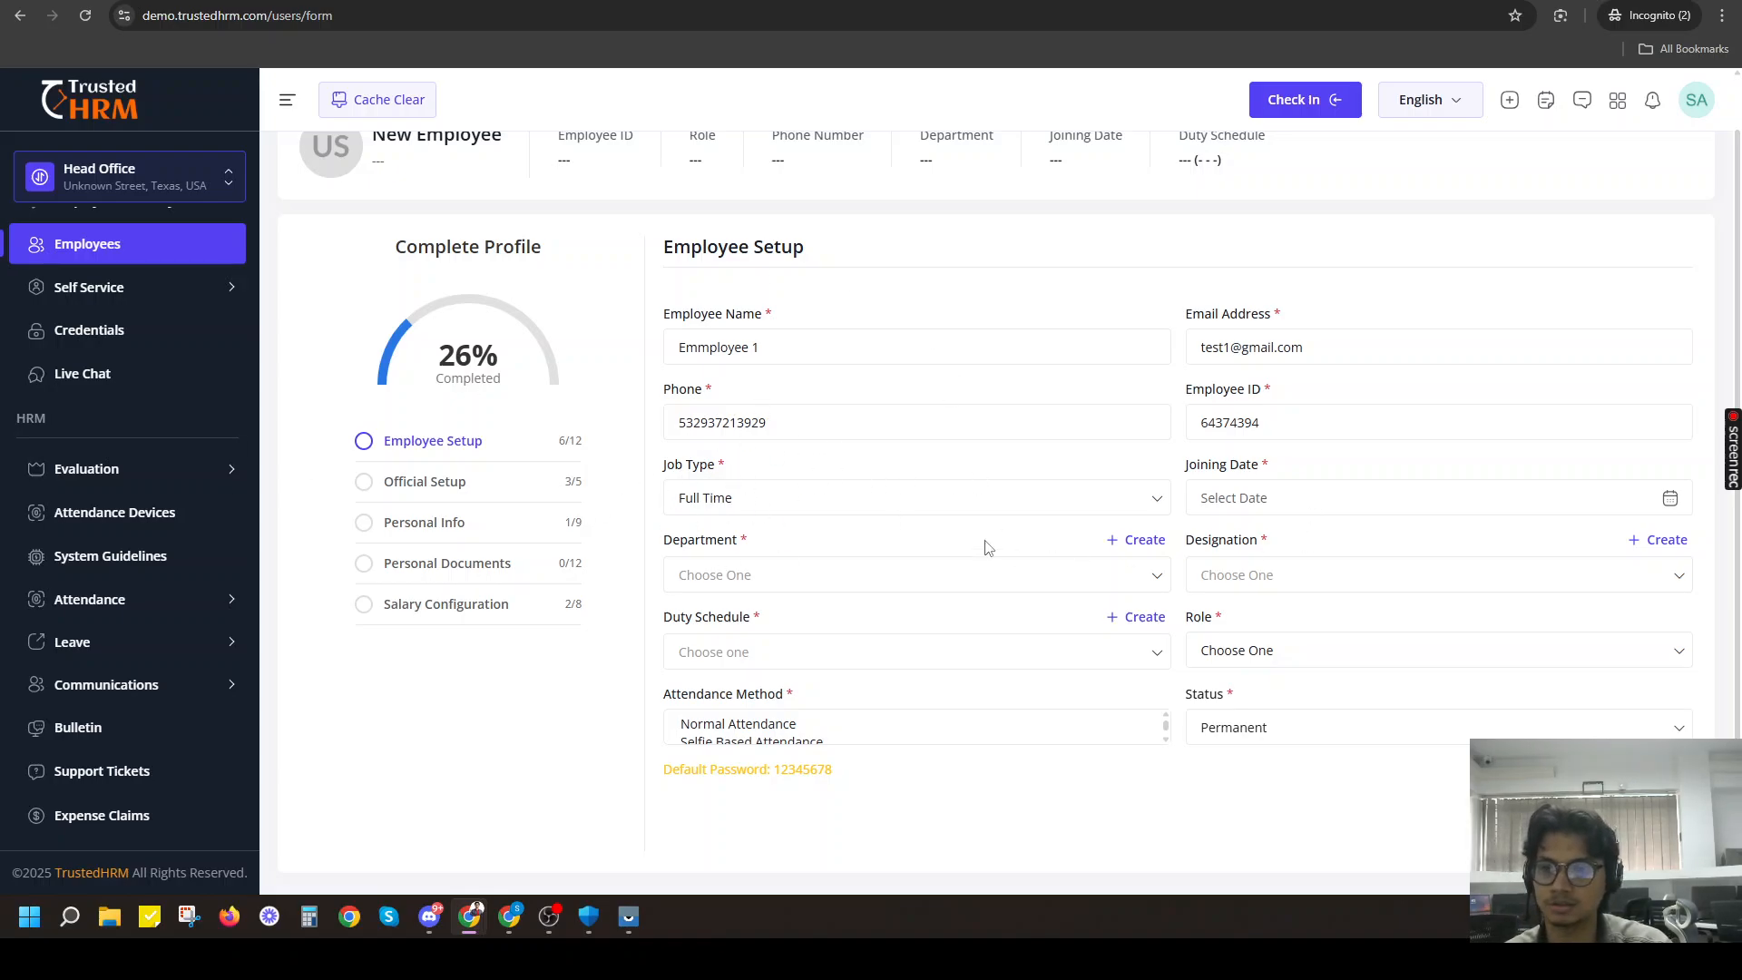
{"action": "left_click", "coordinate": [1225, 499]}
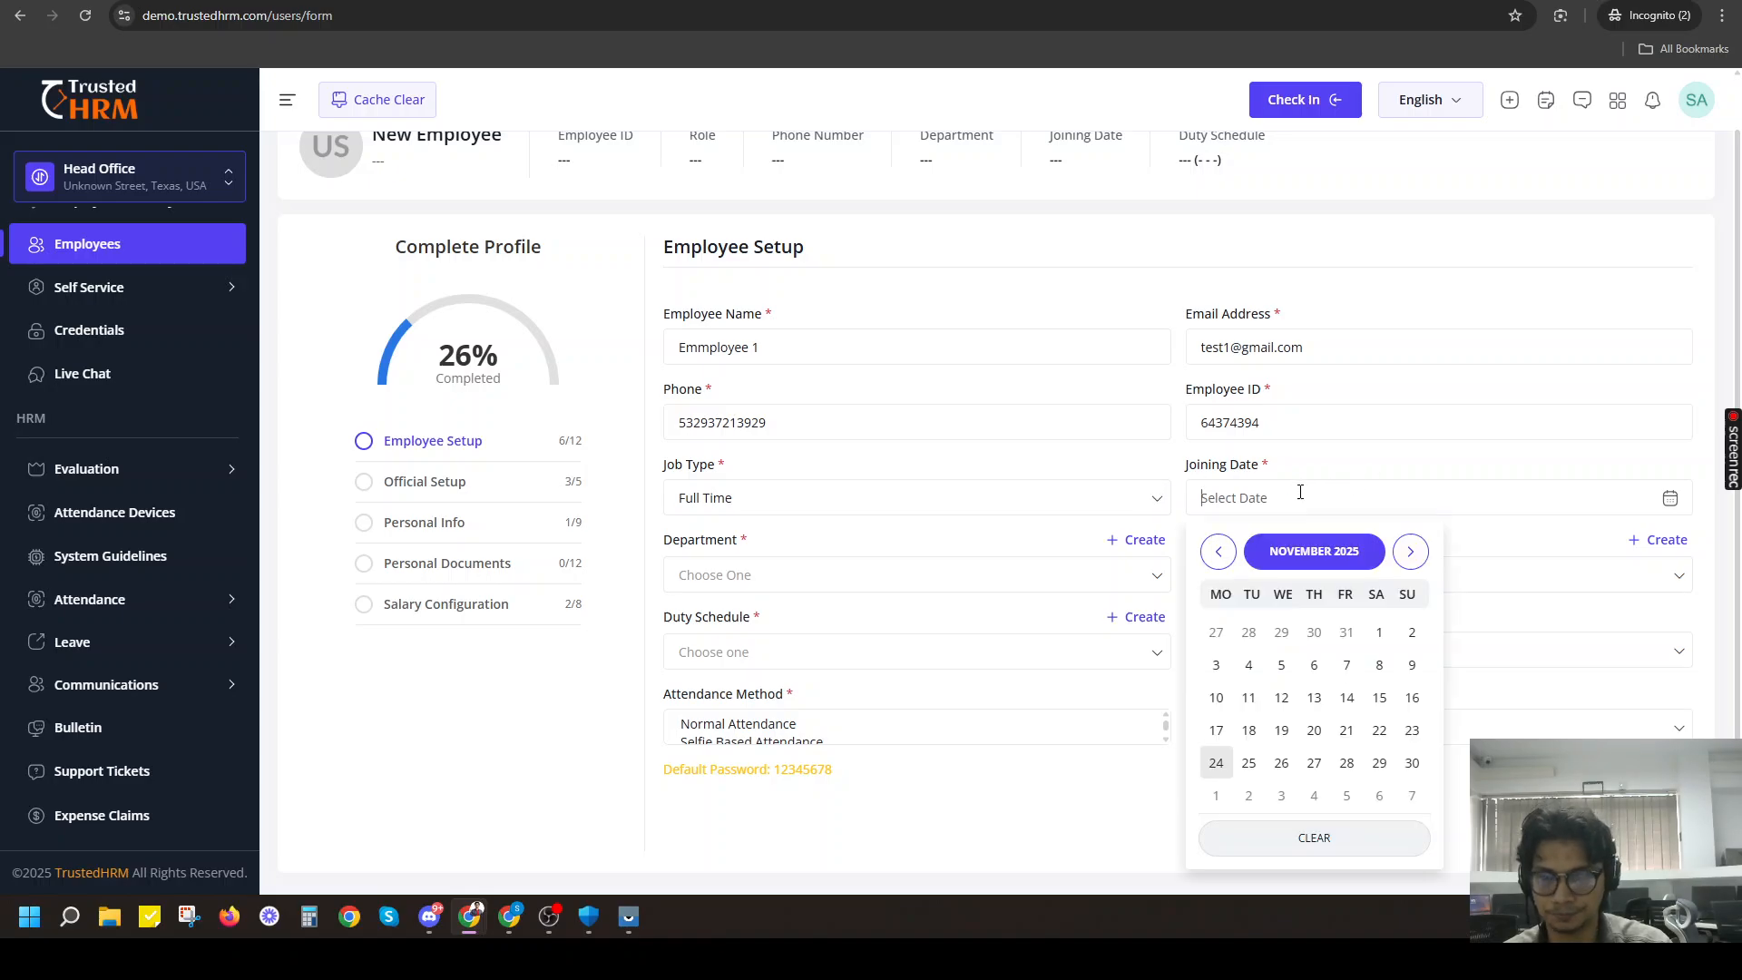
{"action": "left_click", "coordinate": [1353, 563]}
{"action": "left_click", "coordinate": [1321, 545]}
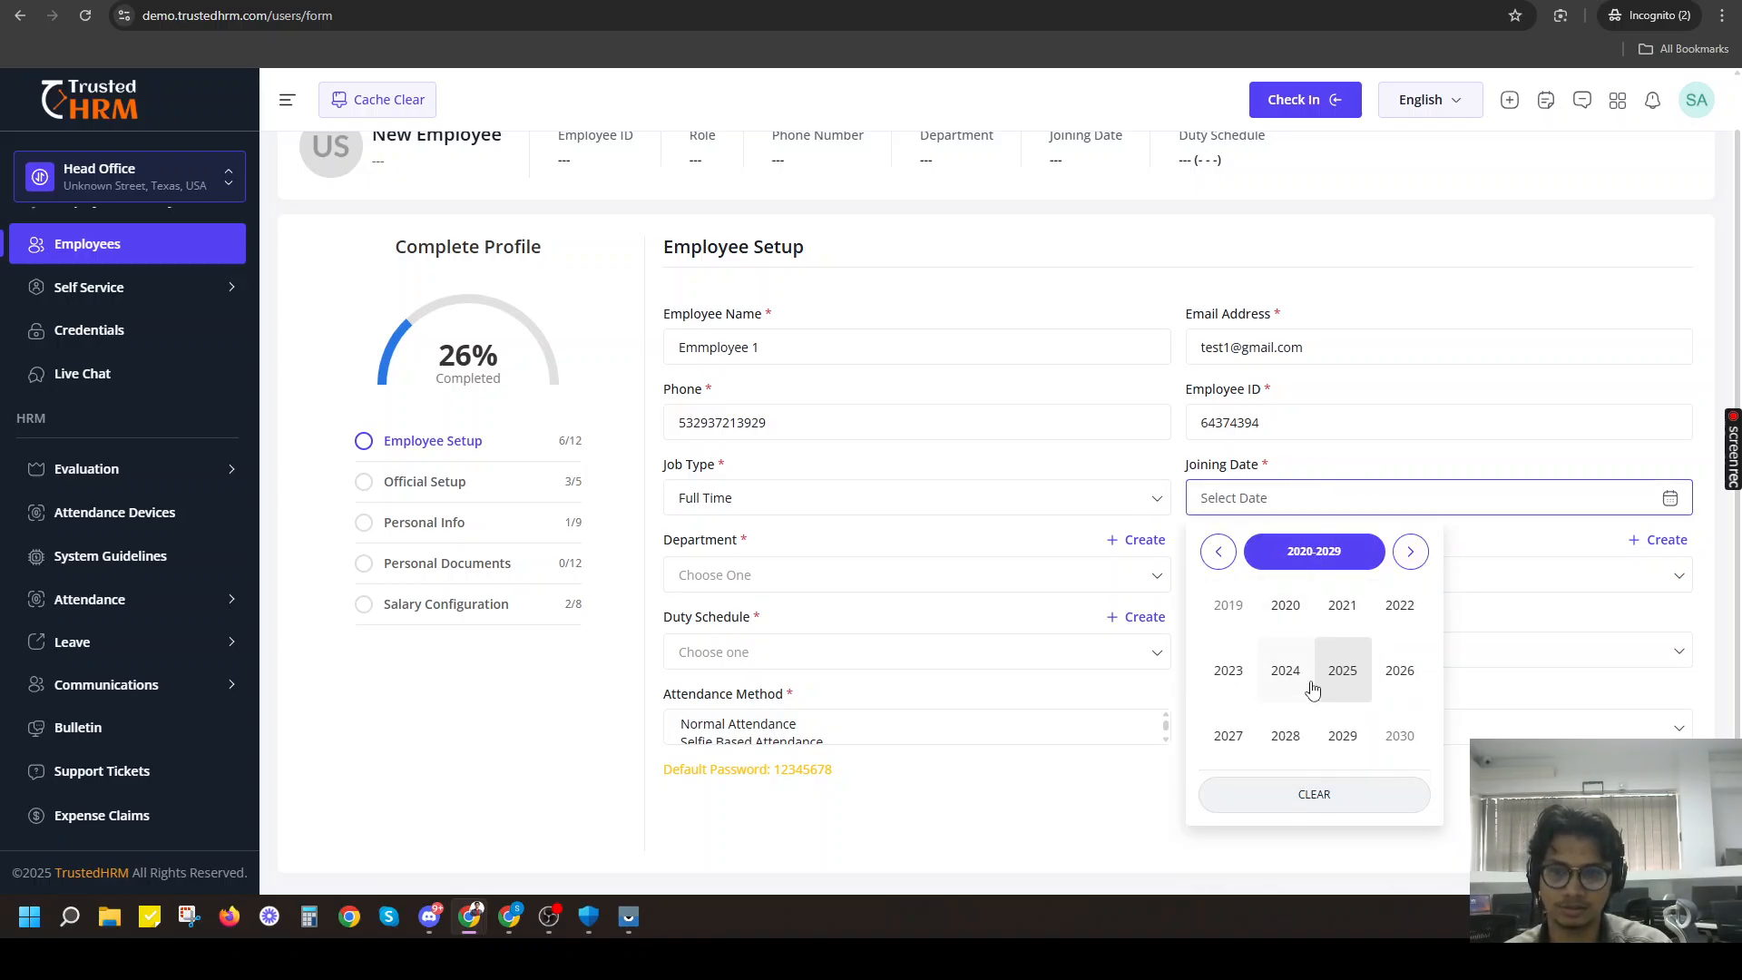
{"action": "left_click", "coordinate": [1287, 676]}
{"action": "left_click", "coordinate": [1334, 676]}
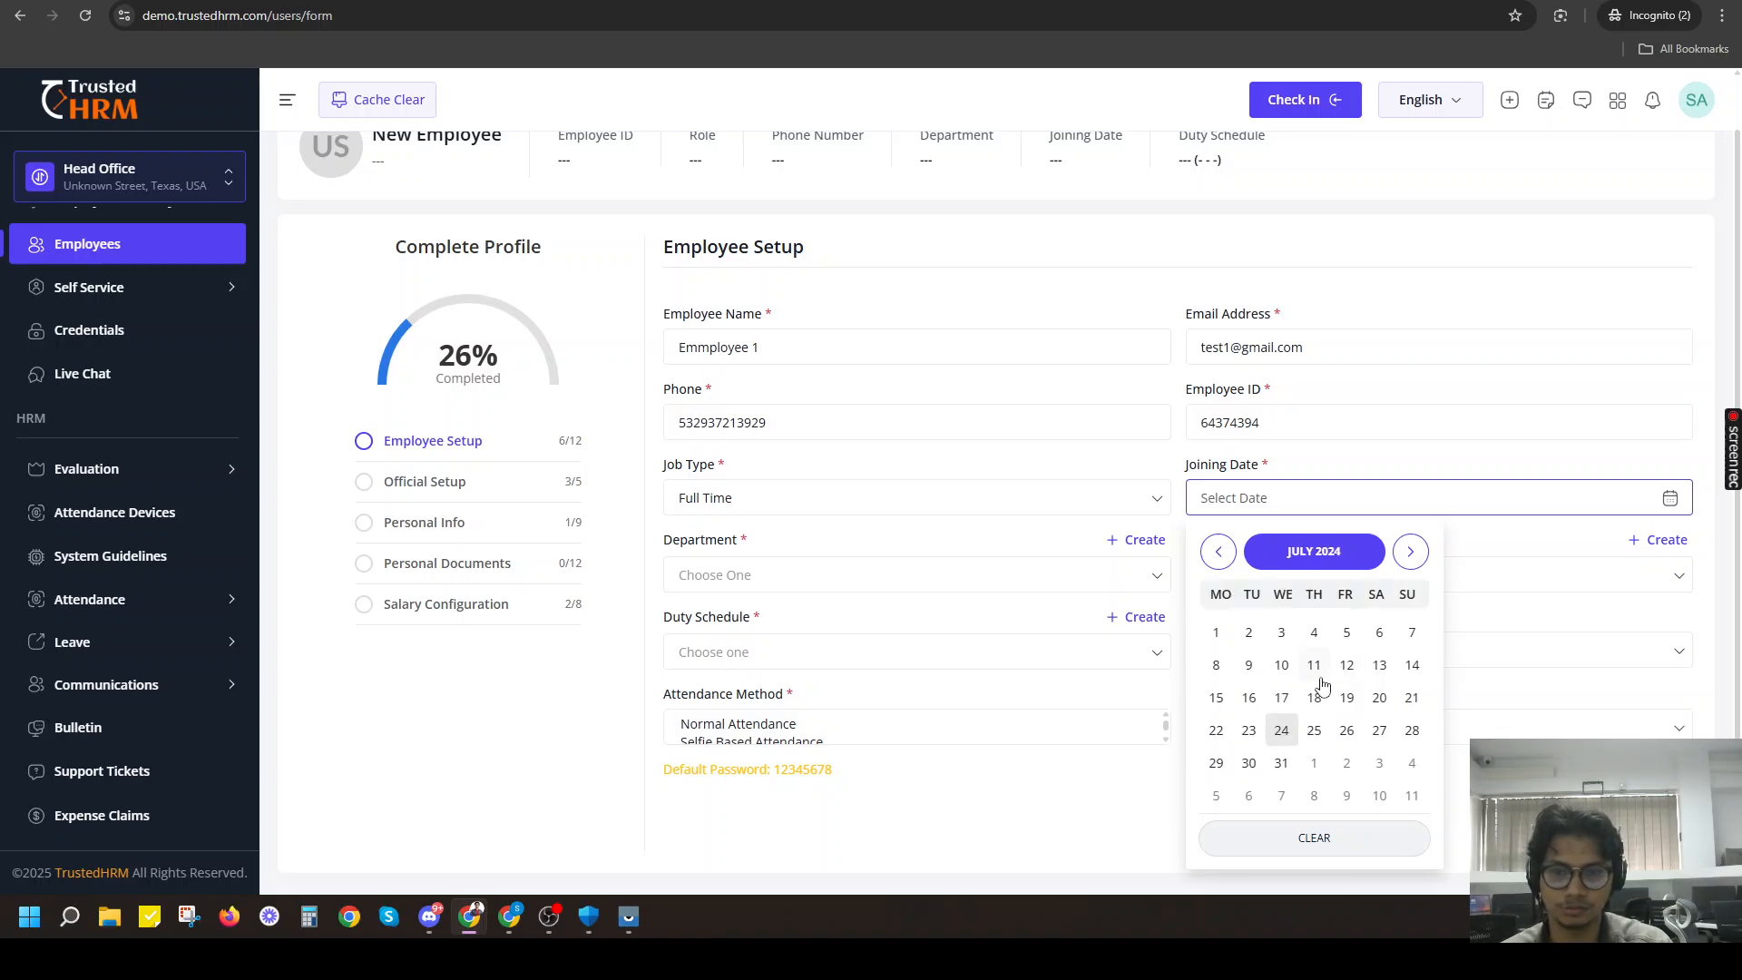
{"action": "left_click", "coordinate": [1513, 788]}
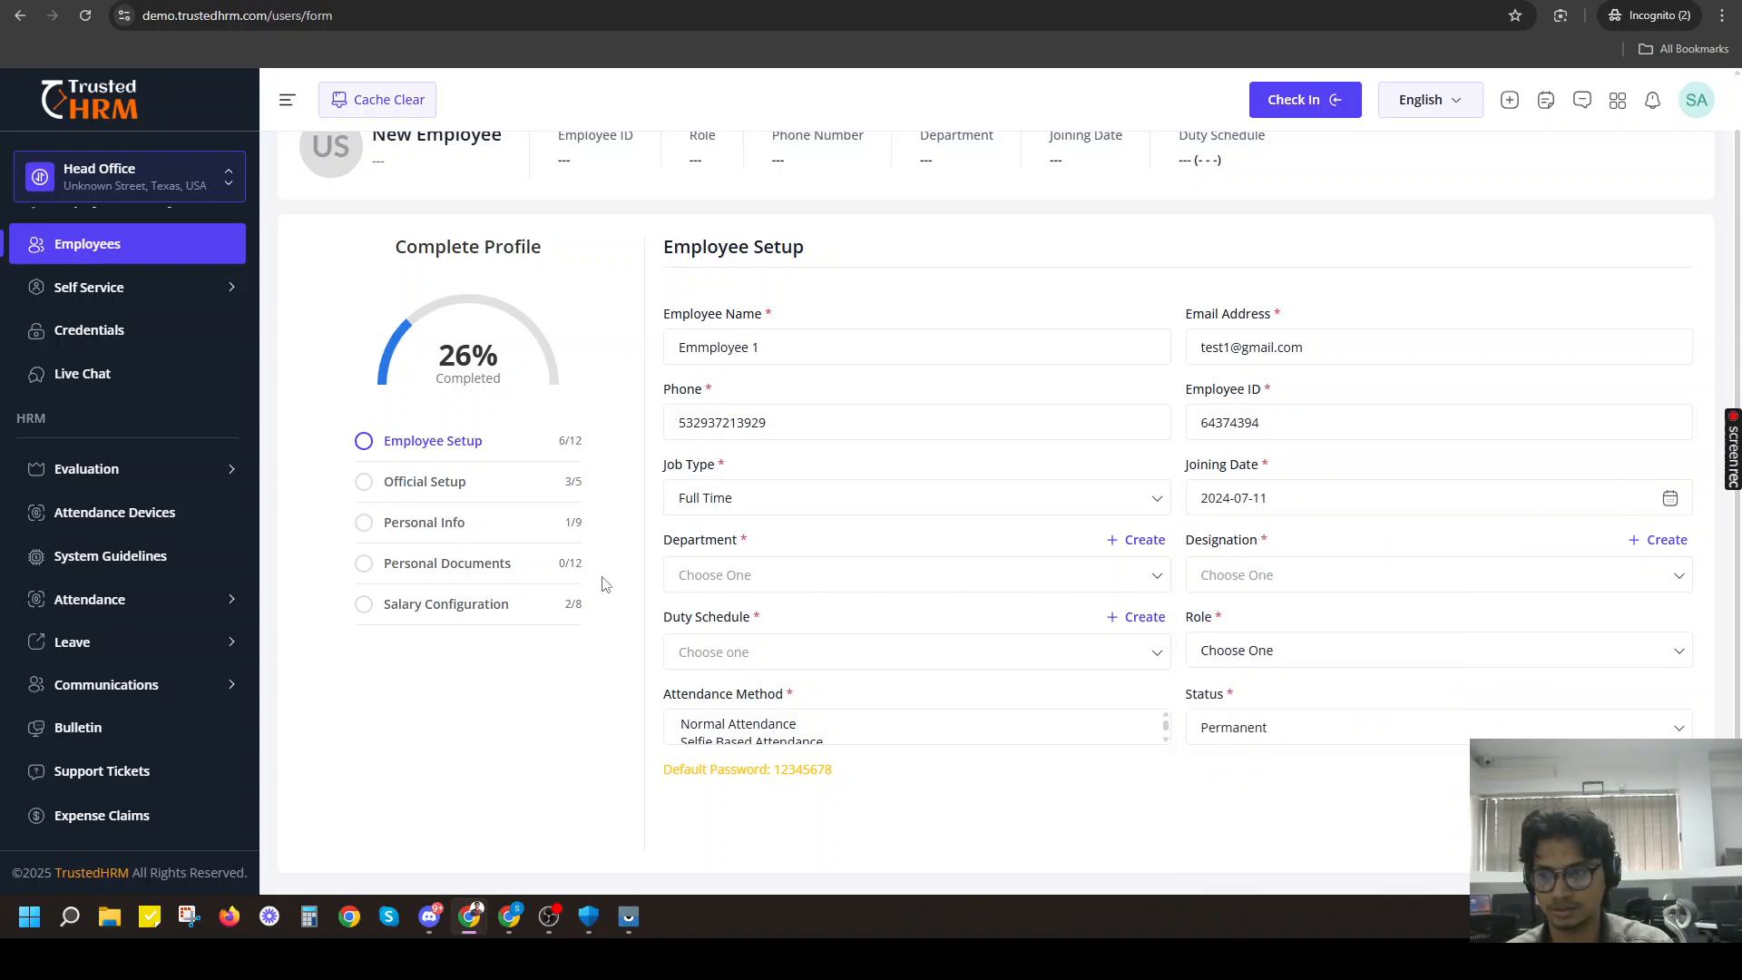
Assign the employee to the Admin department with the designation Software Developer.
{"action": "left_click", "coordinate": [742, 579]}
{"action": "scroll", "coordinate": [750, 670], "scroll_direction": "down", "scroll_amount": 1}
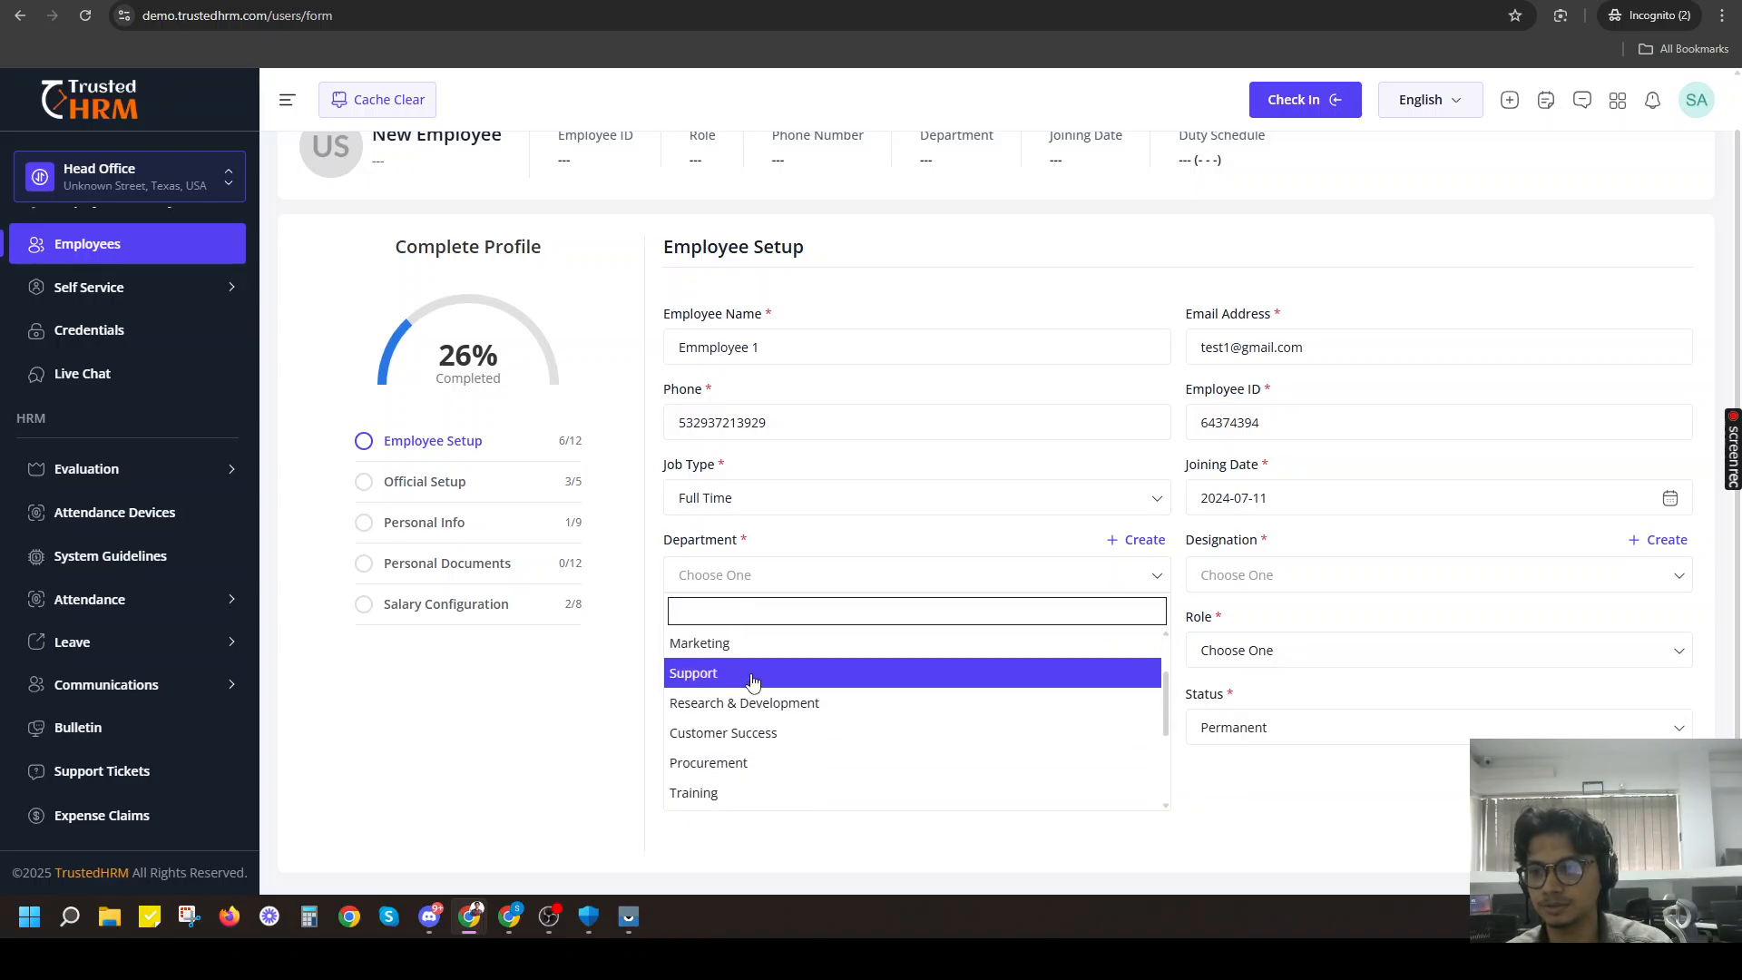
{"action": "scroll", "coordinate": [743, 677], "scroll_direction": "up", "scroll_amount": 1}
{"action": "scroll", "coordinate": [733, 732], "scroll_direction": "down", "scroll_amount": 3}
{"action": "scroll", "coordinate": [733, 731], "scroll_direction": "up", "scroll_amount": 3}
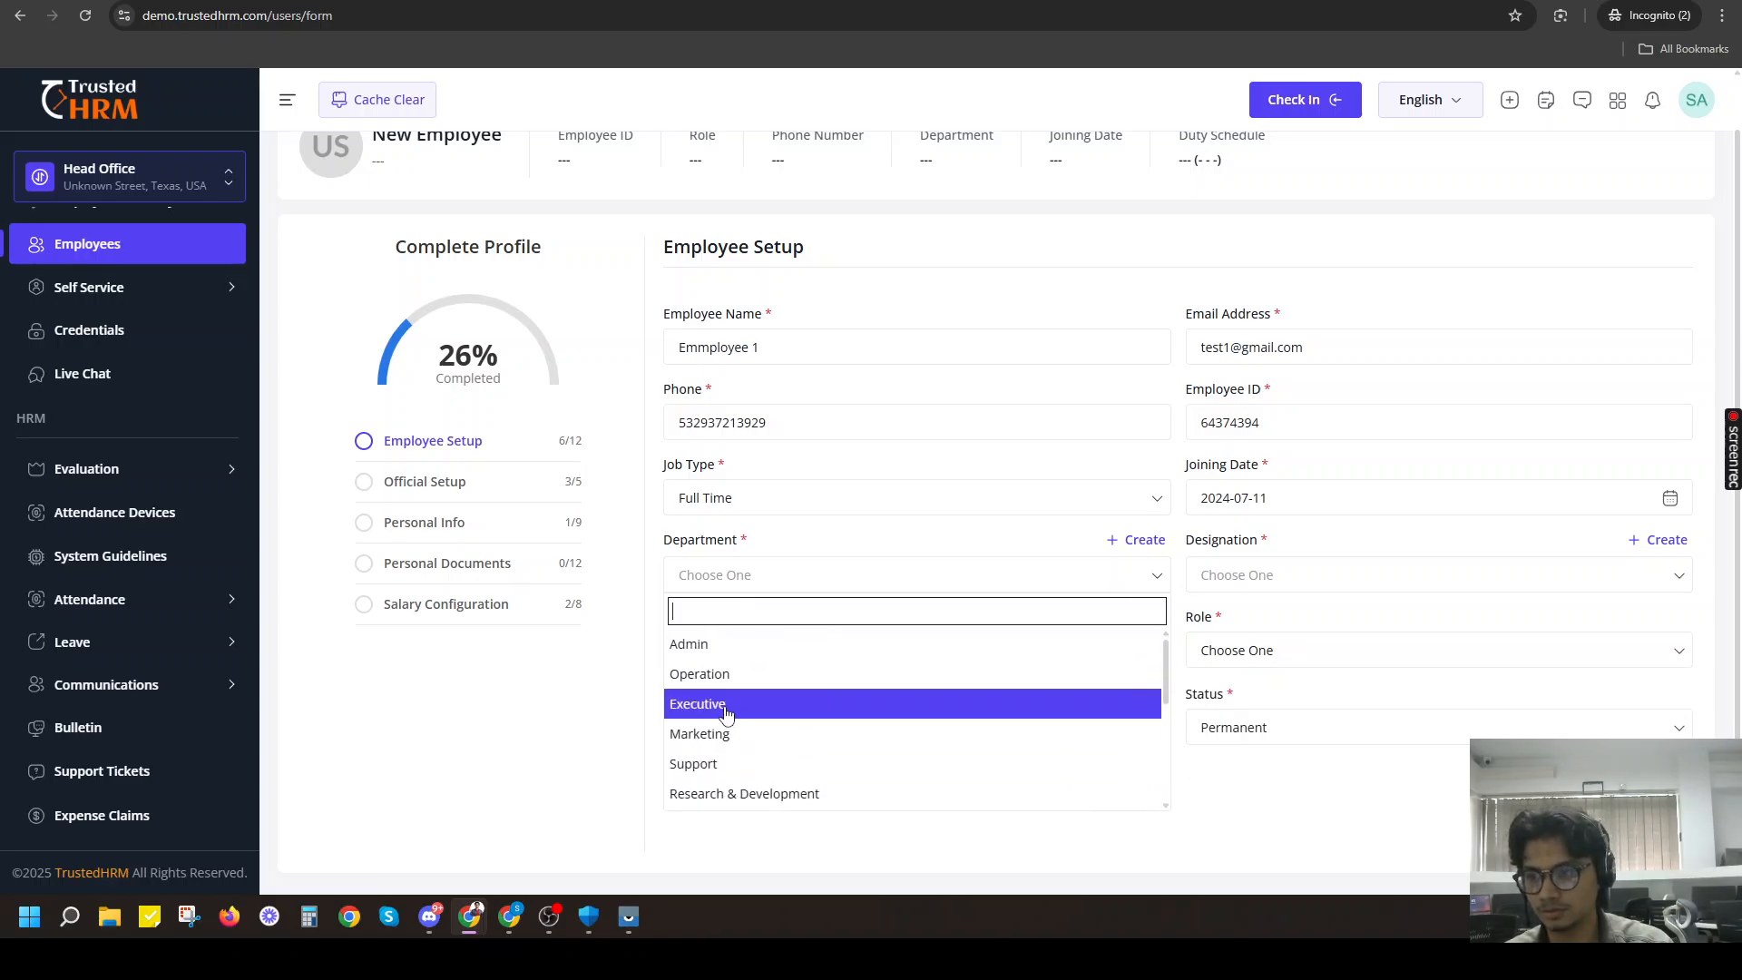
{"action": "left_click", "coordinate": [697, 642]}
{"action": "left_click", "coordinate": [1325, 575]}
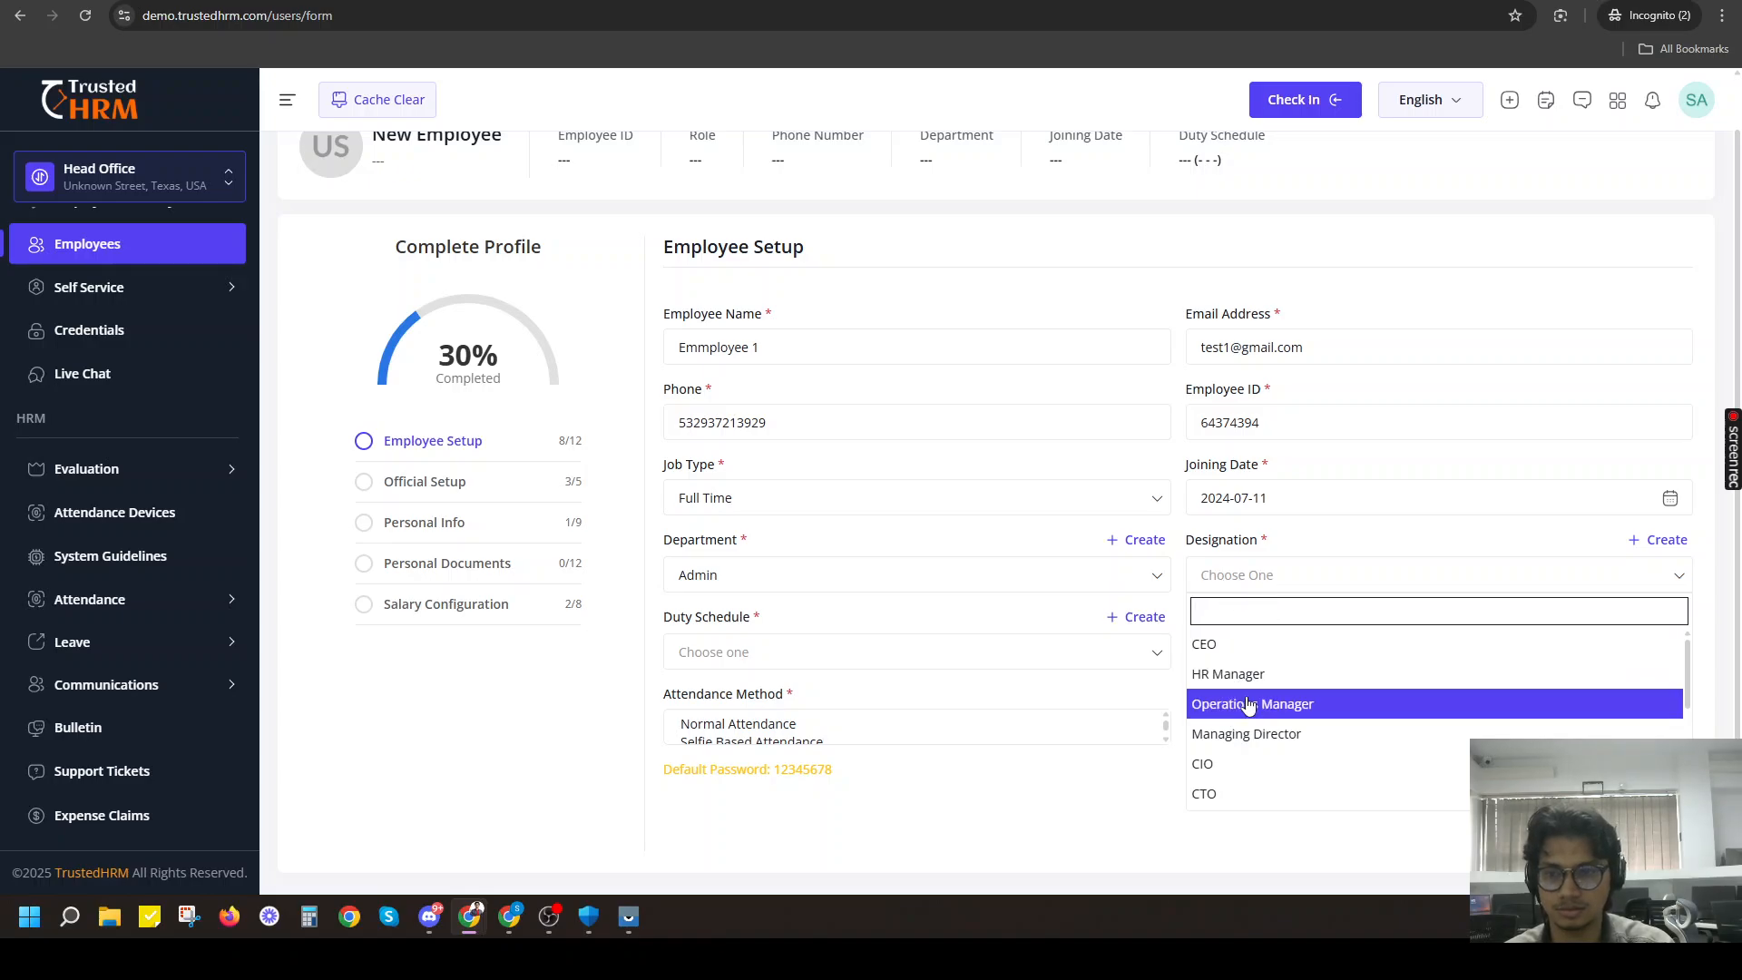
{"action": "scroll", "coordinate": [1260, 726], "scroll_direction": "down", "scroll_amount": 3}
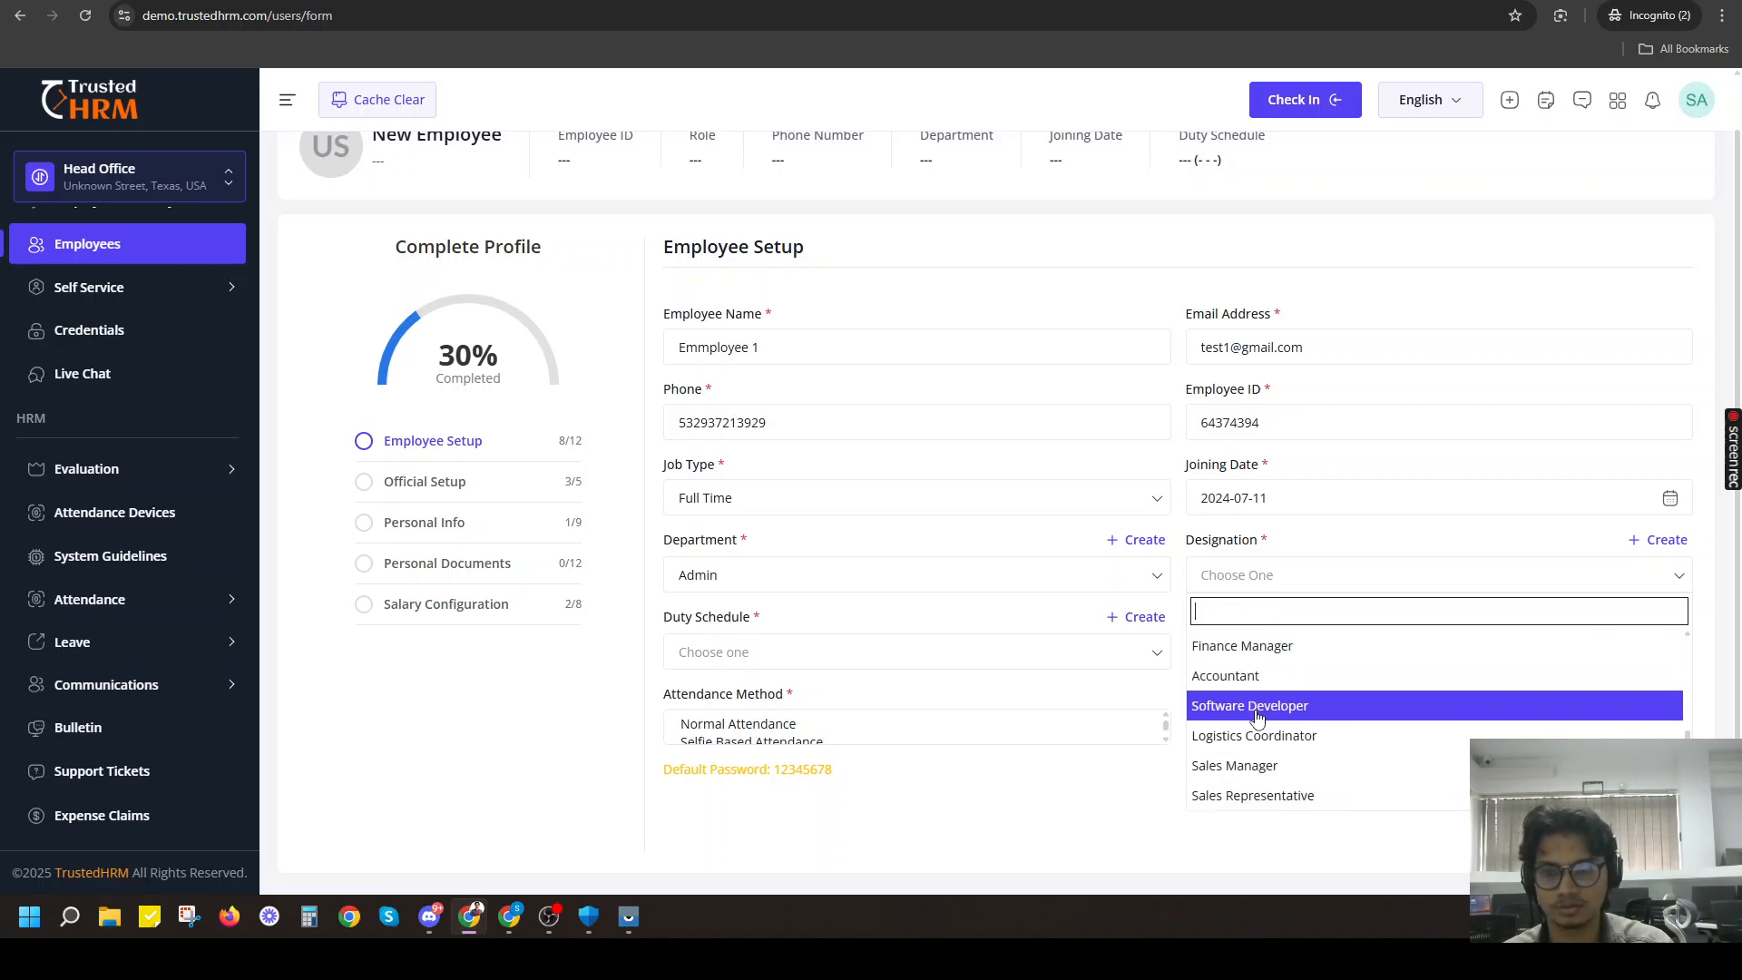
{"action": "left_click", "coordinate": [1260, 712]}
Set the duty schedule to Morning Shift [09:30 AM - 05:30 PM] and the role to Staff.
{"action": "left_click", "coordinate": [830, 658]}
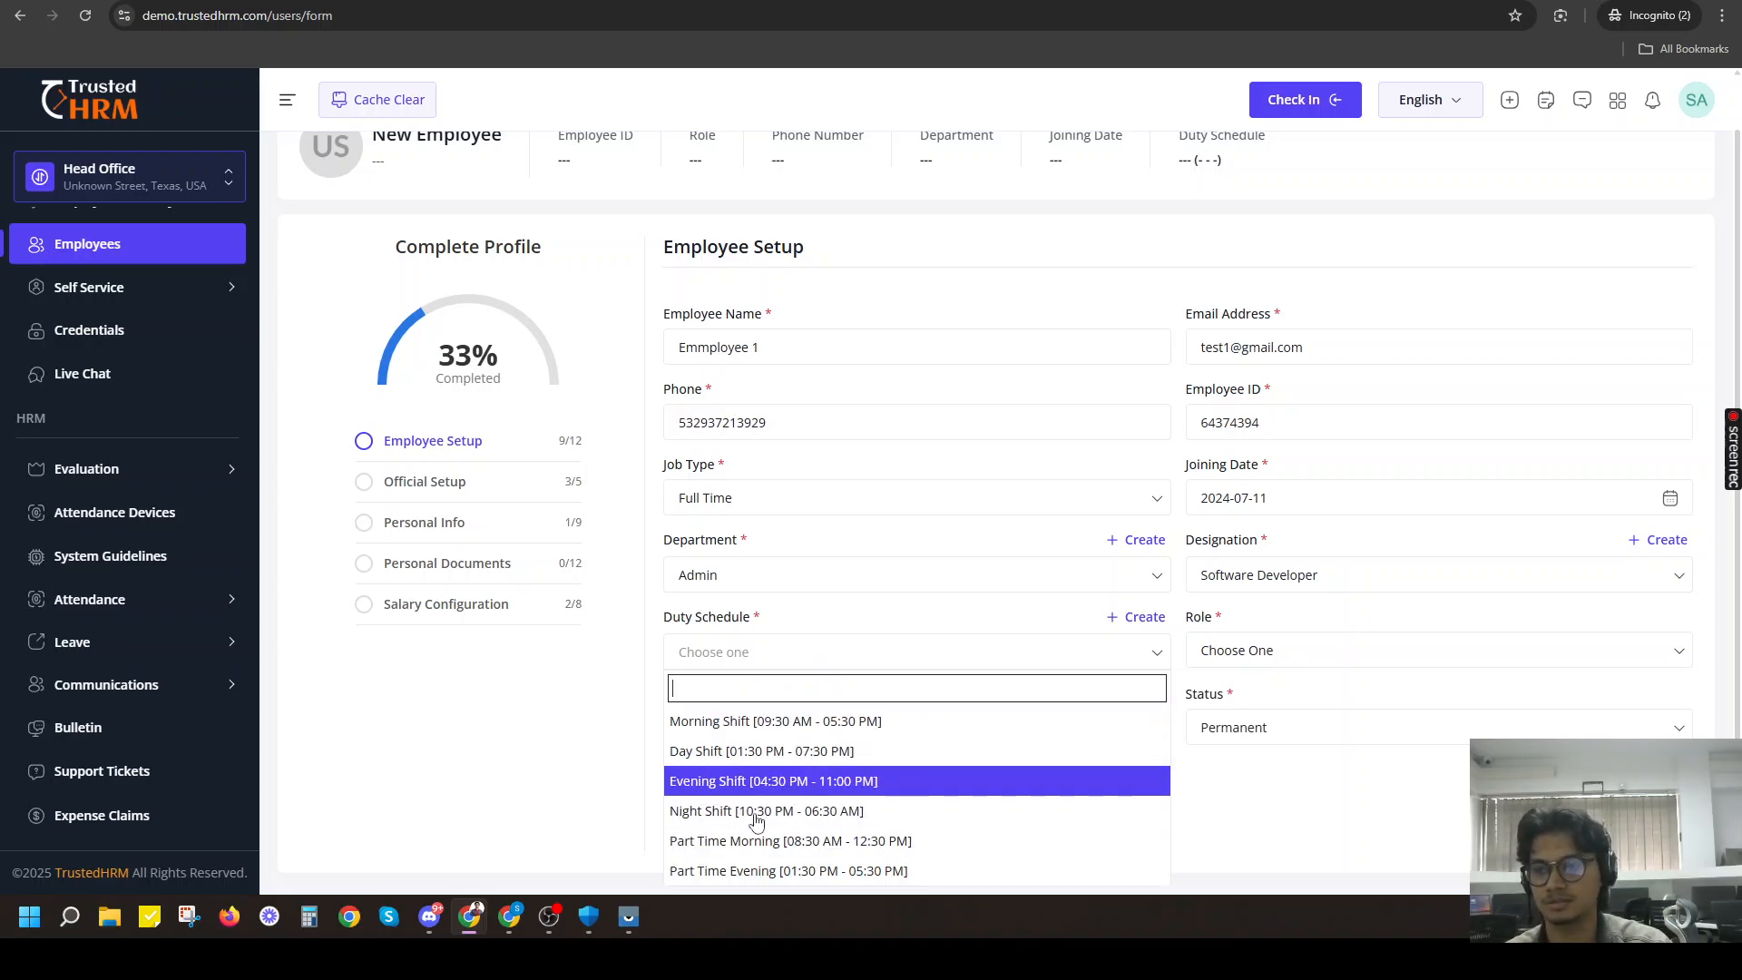
{"action": "scroll", "coordinate": [766, 795], "scroll_direction": "up", "scroll_amount": 1}
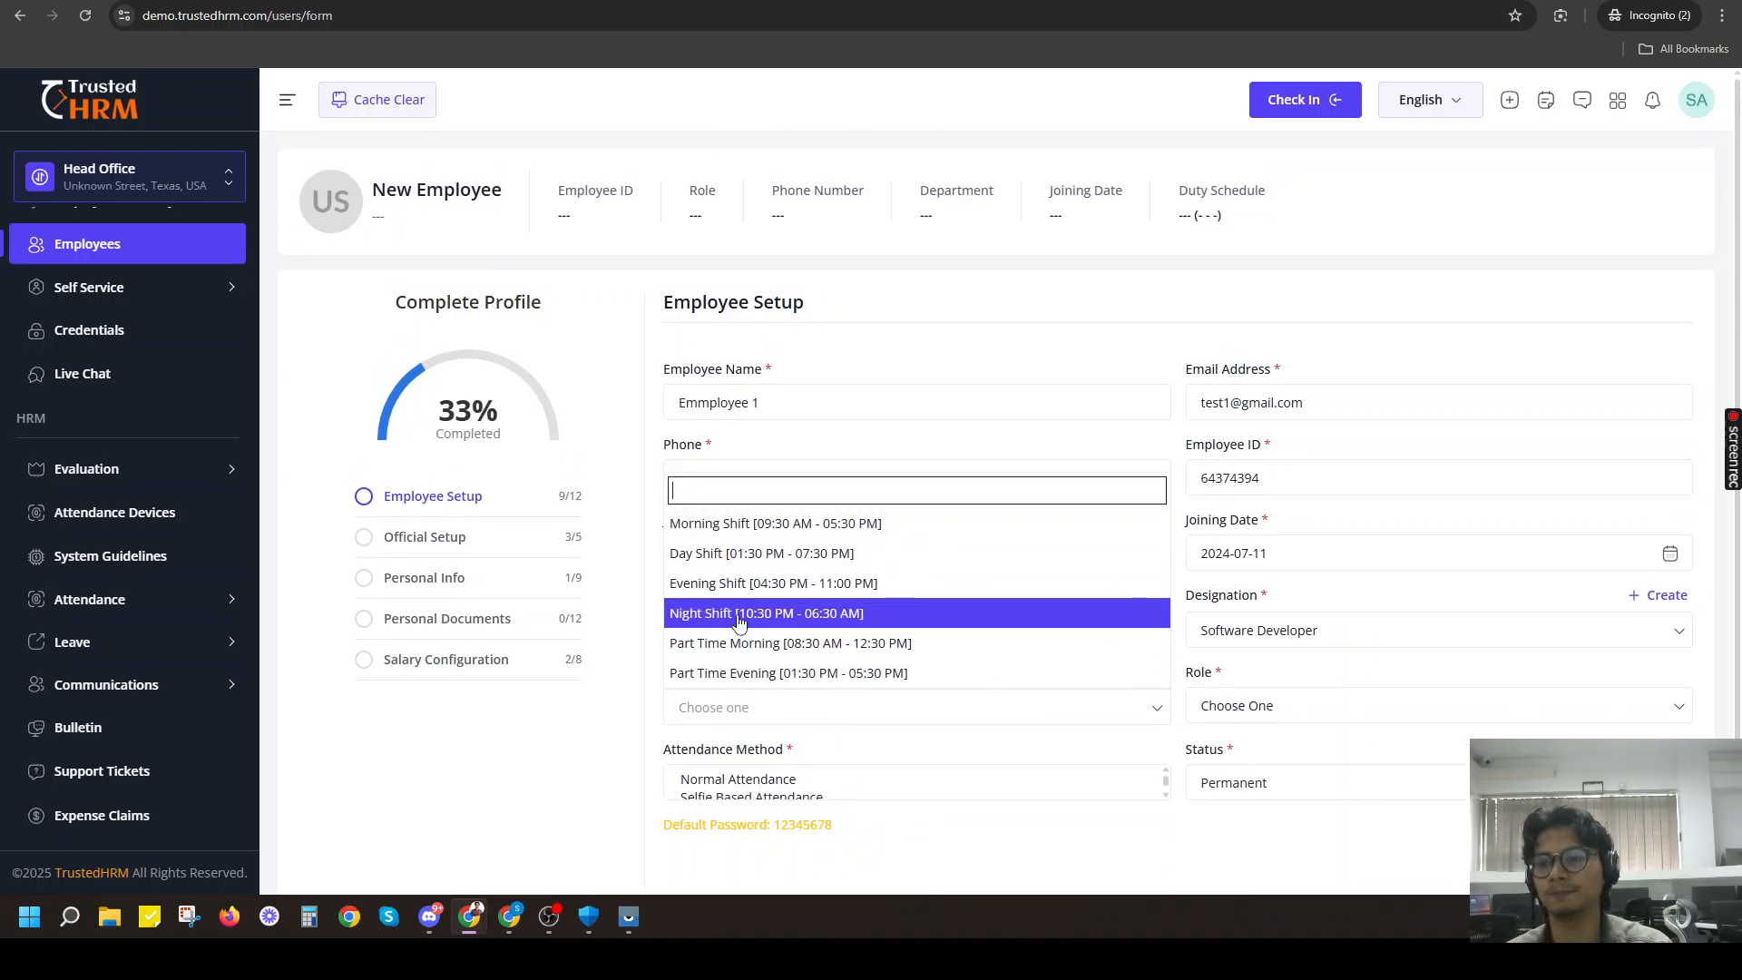
{"action": "left_click", "coordinate": [771, 523]}
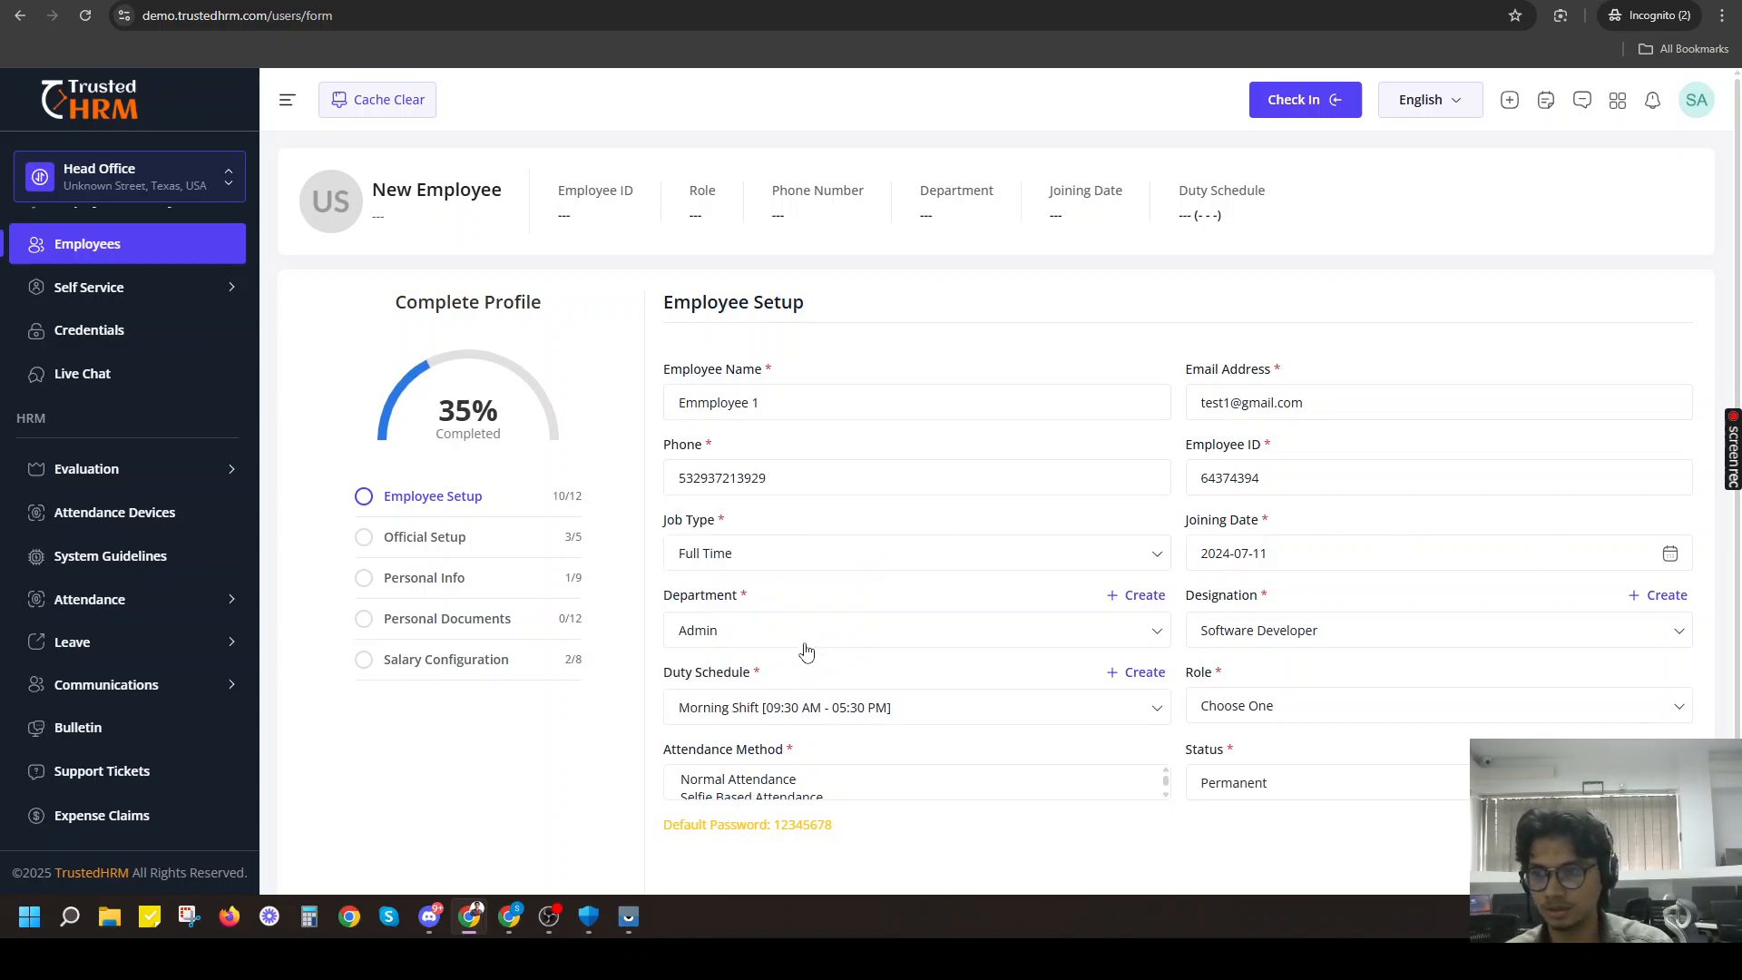
{"action": "left_click", "coordinate": [1311, 708]}
{"action": "scroll", "coordinate": [1249, 844], "scroll_direction": "down", "scroll_amount": 1}
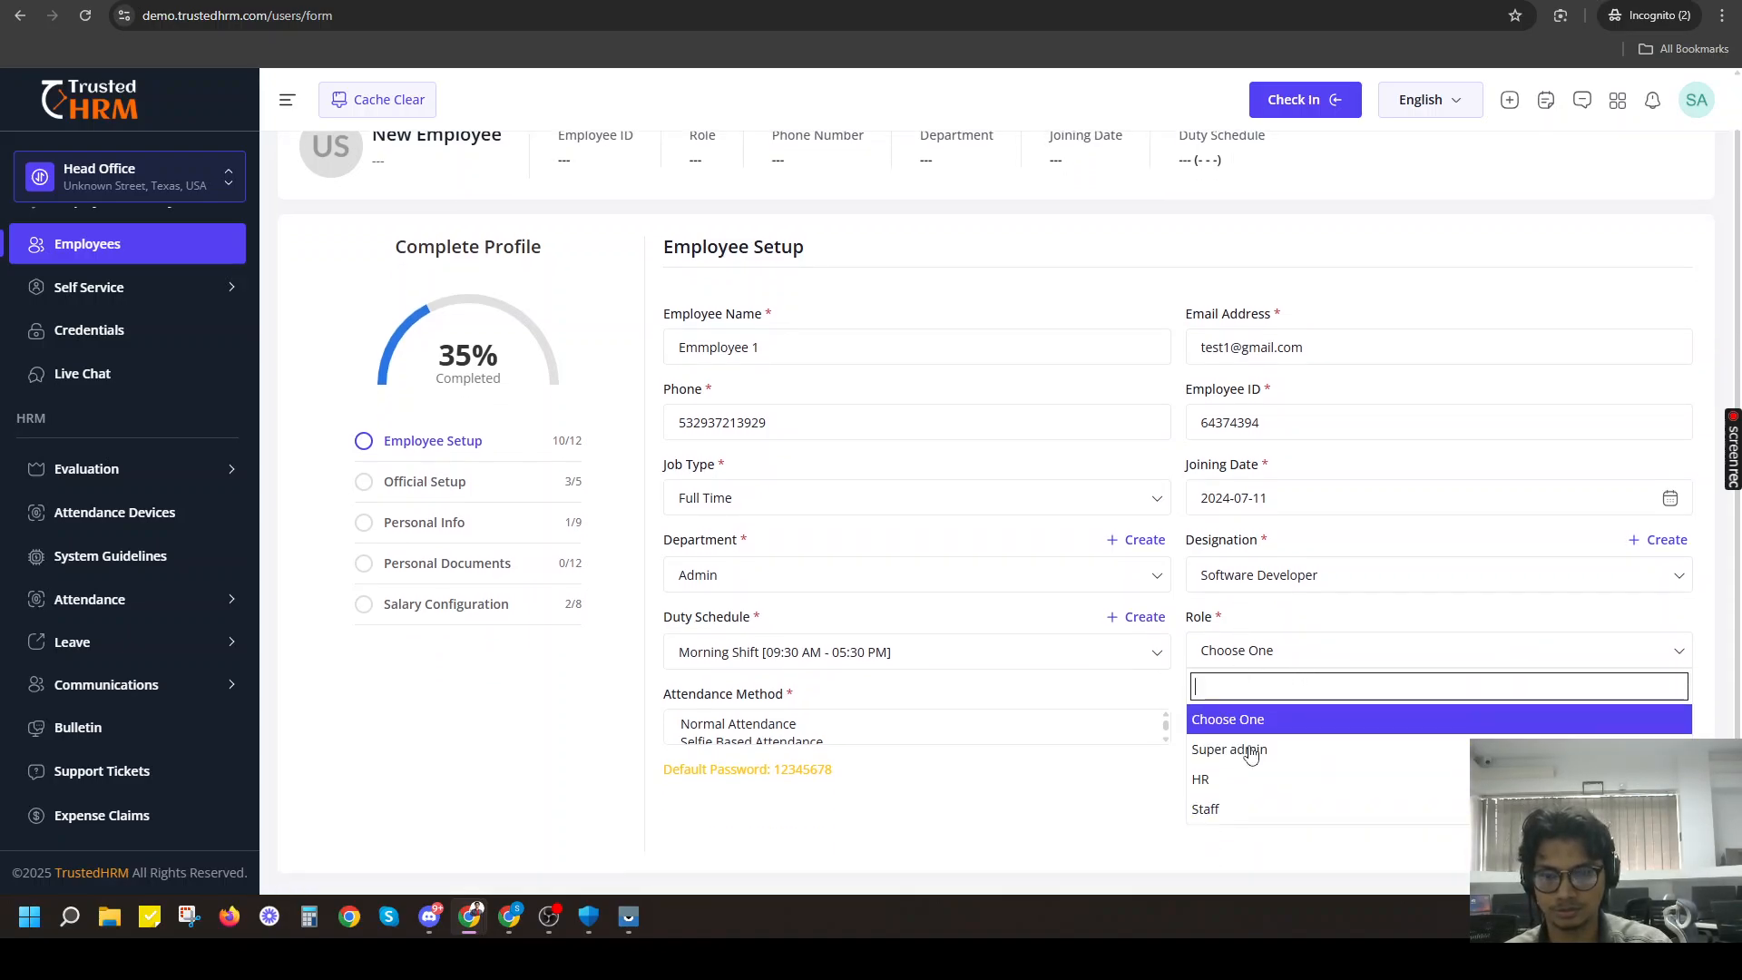
{"action": "left_click", "coordinate": [1249, 810]}
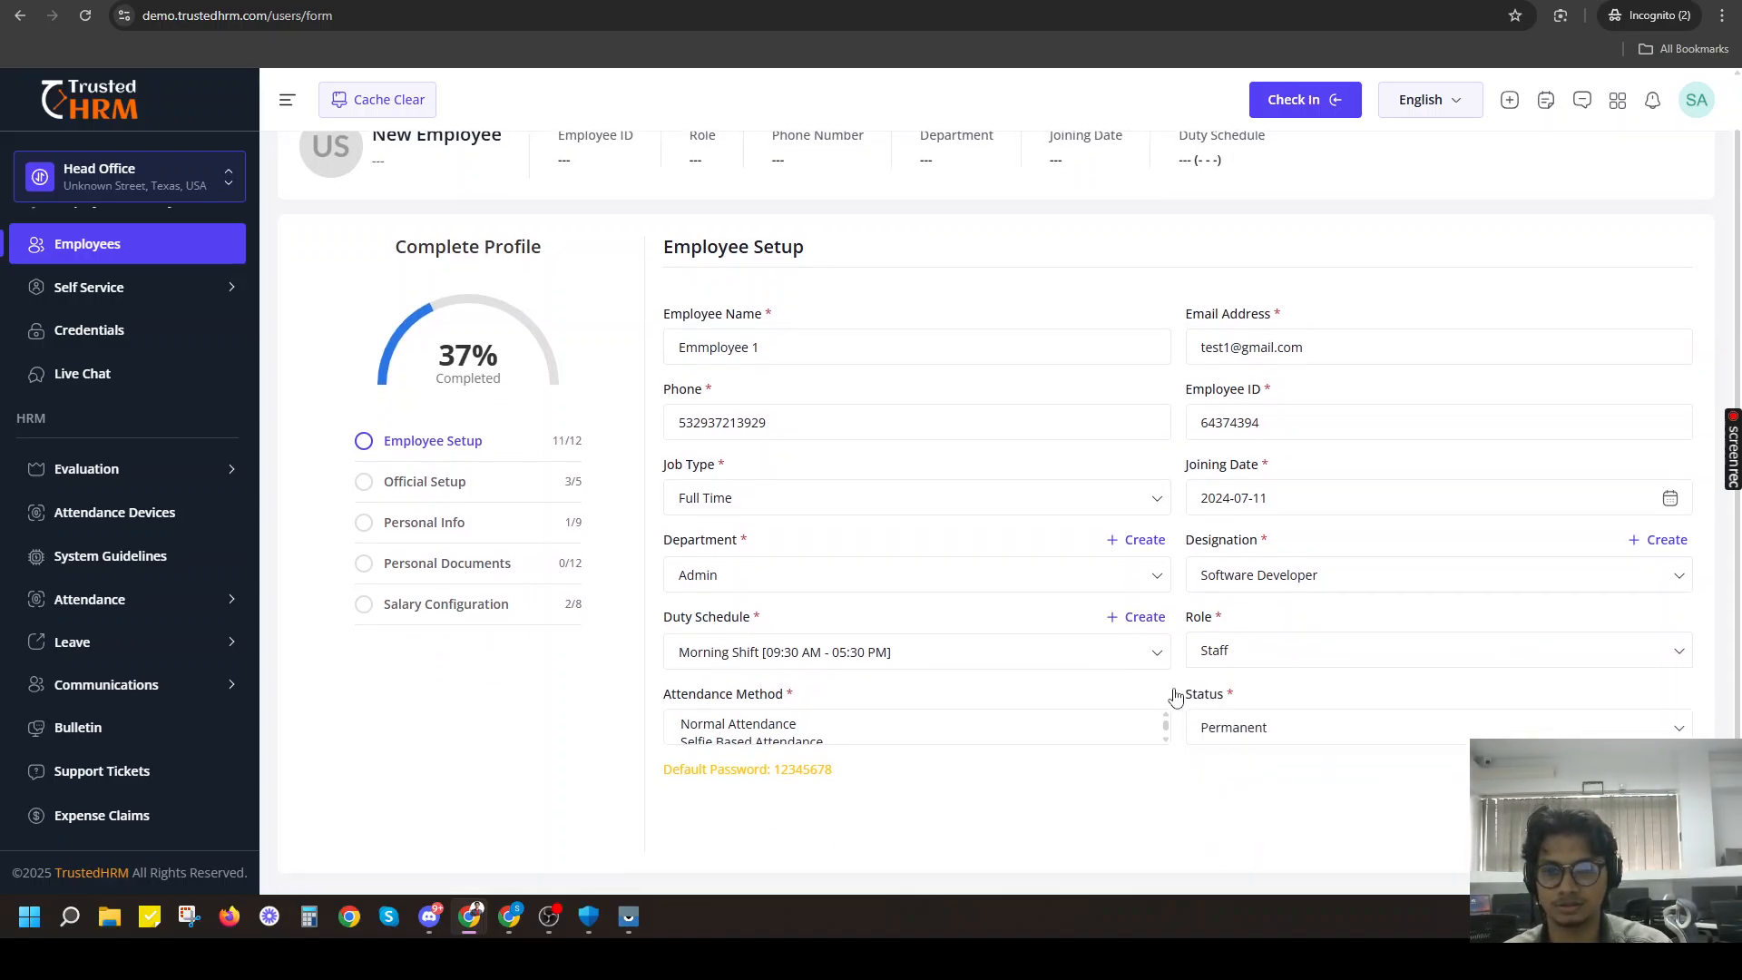
Choose Normal Attendance as the attendance method and Permanent as the employment status.
{"action": "left_click", "coordinate": [844, 726]}
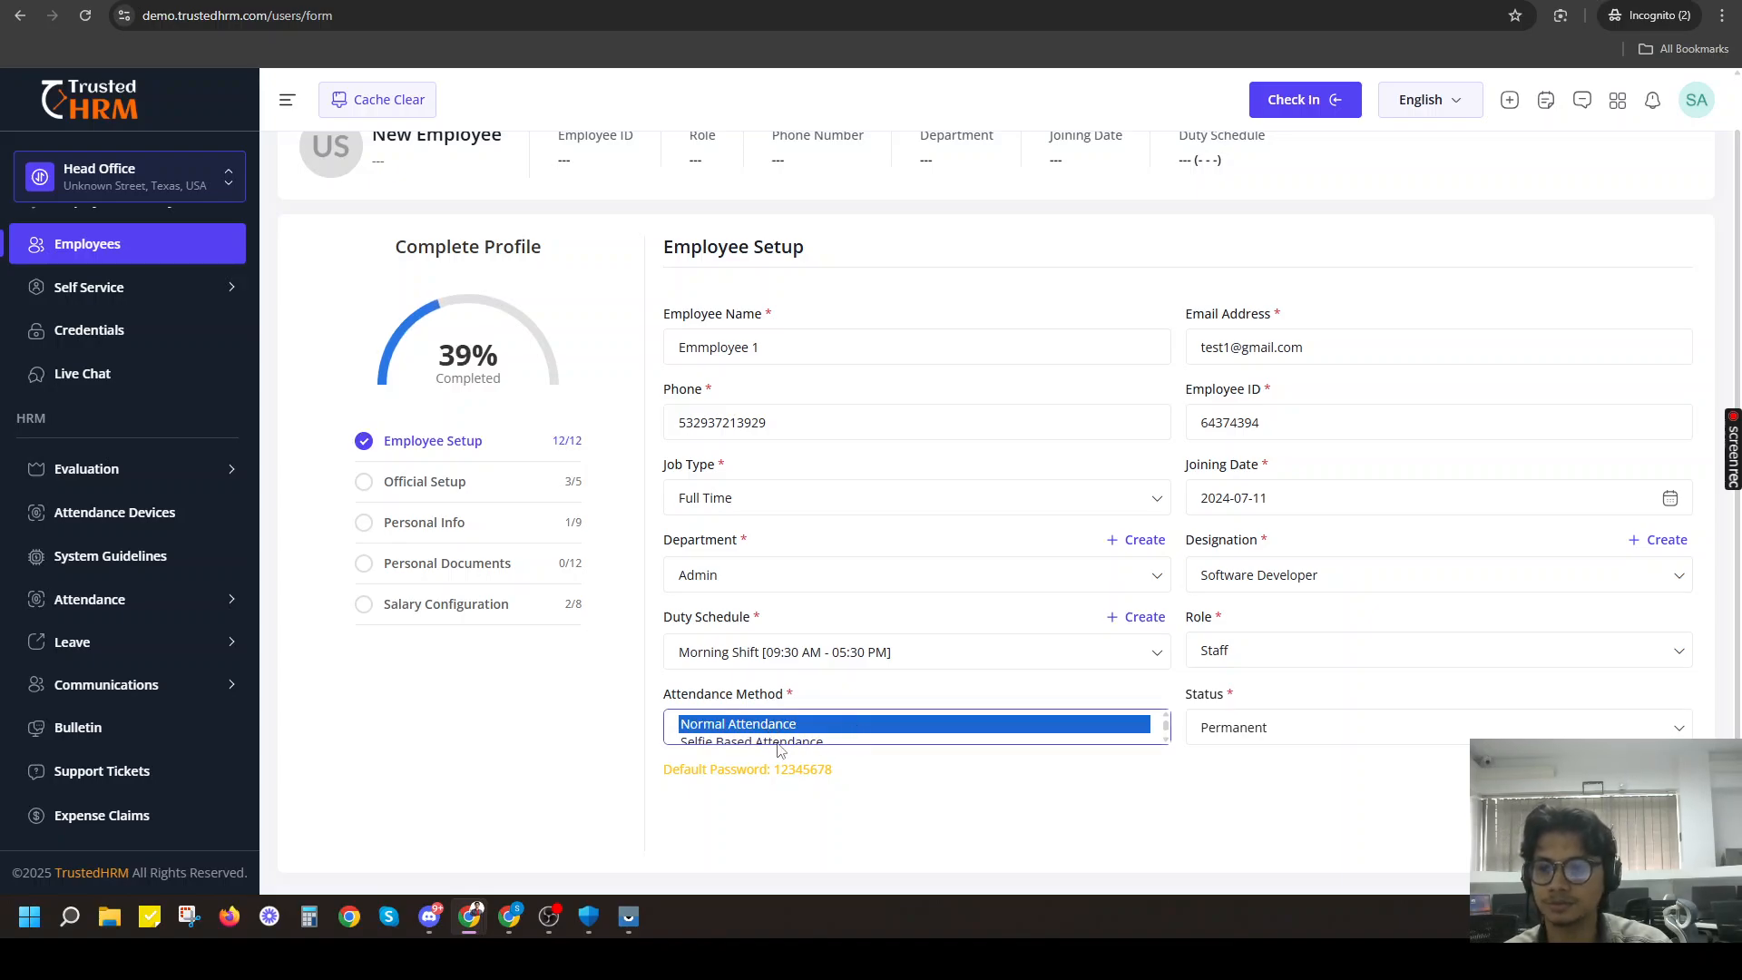
{"action": "left_click", "coordinate": [1072, 810]}
{"action": "left_click", "coordinate": [1280, 729]}
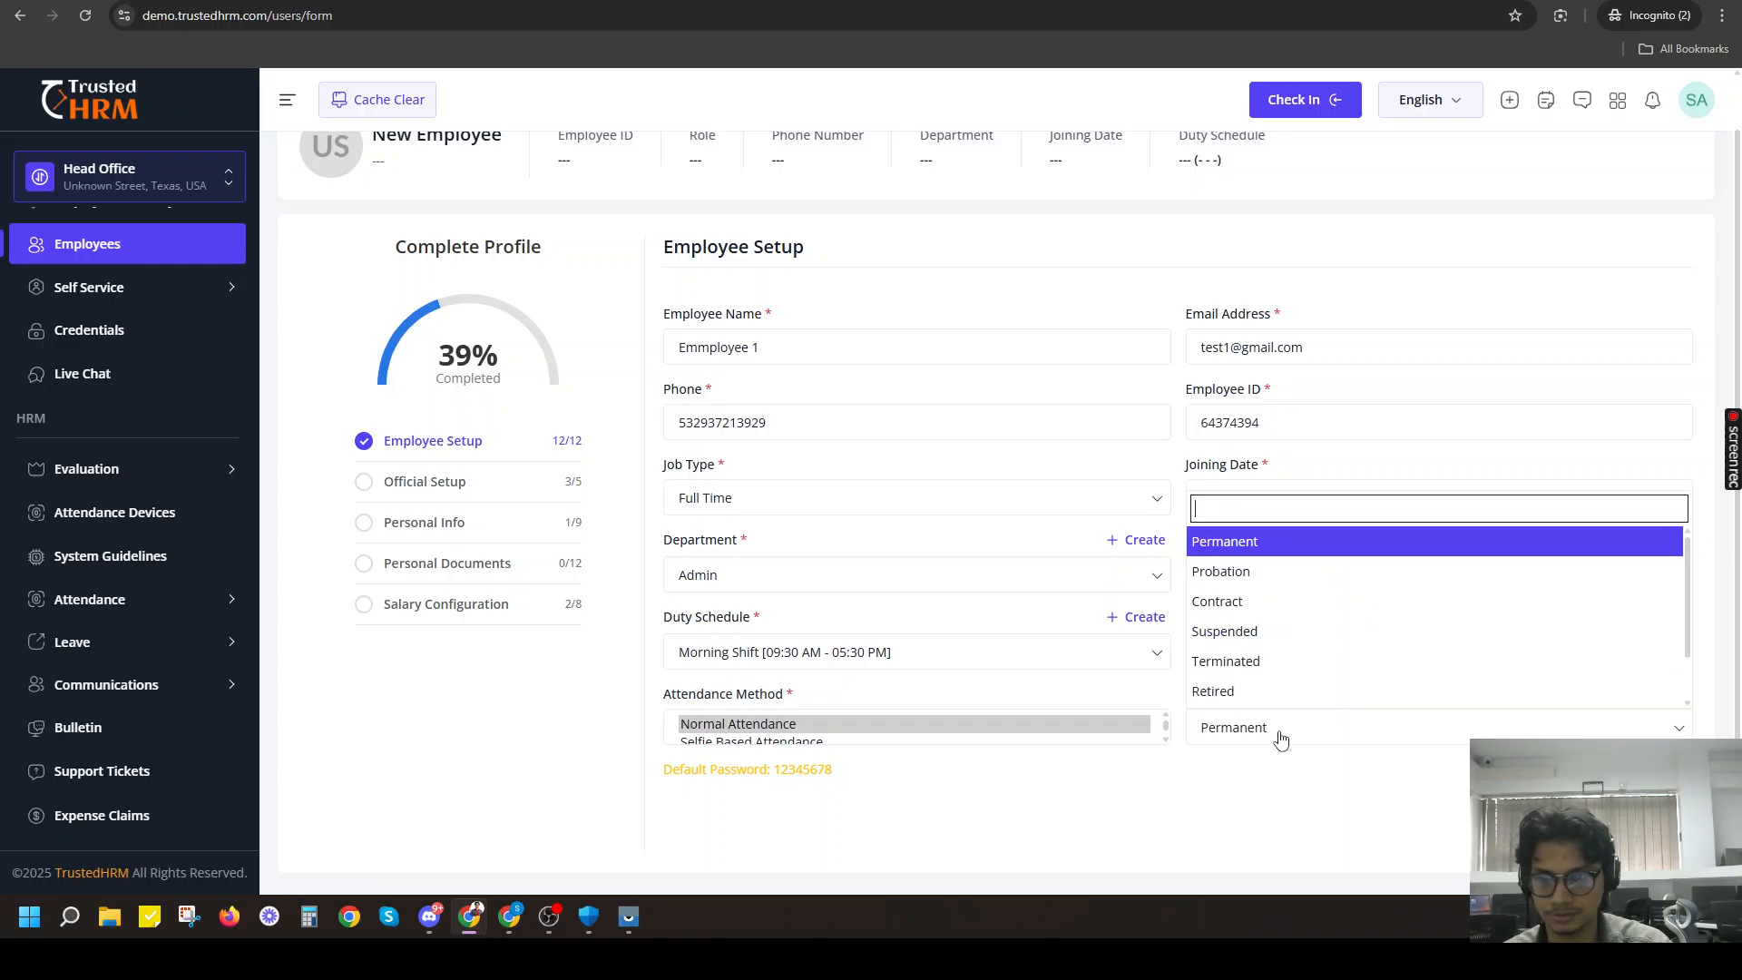
{"action": "left_click", "coordinate": [1252, 813]}
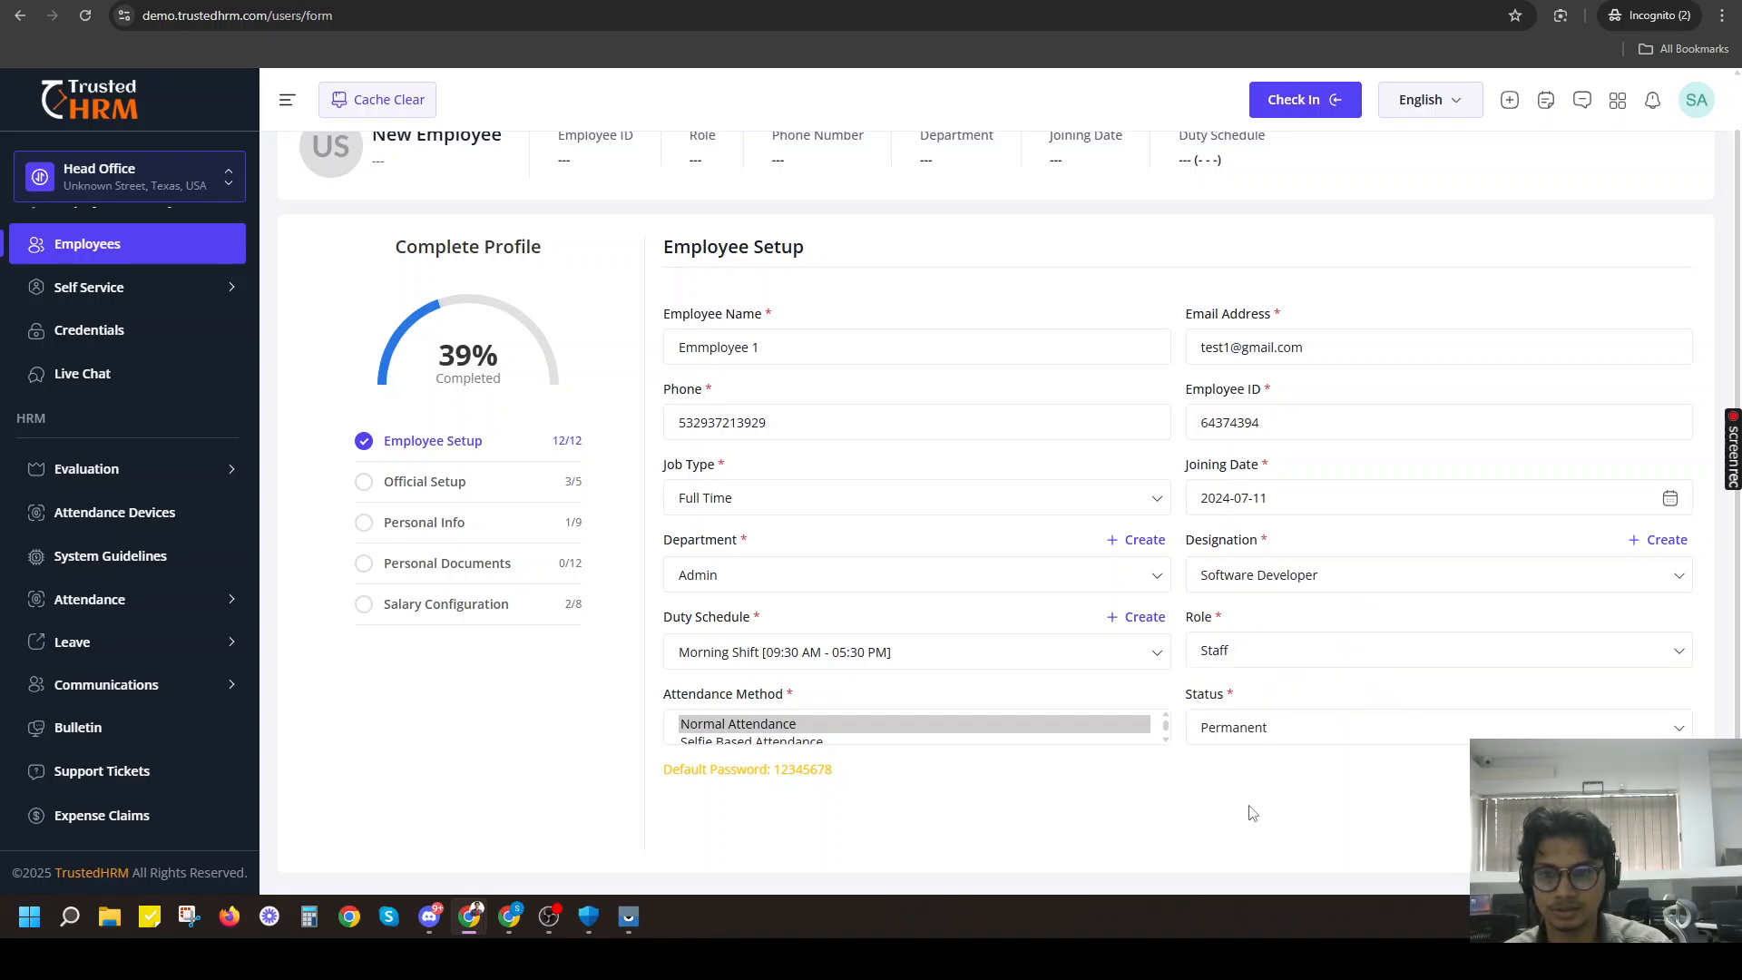
{"action": "left_click", "coordinate": [1251, 727]}
{"action": "scroll", "coordinate": [1270, 608], "scroll_direction": "down", "scroll_amount": 1}
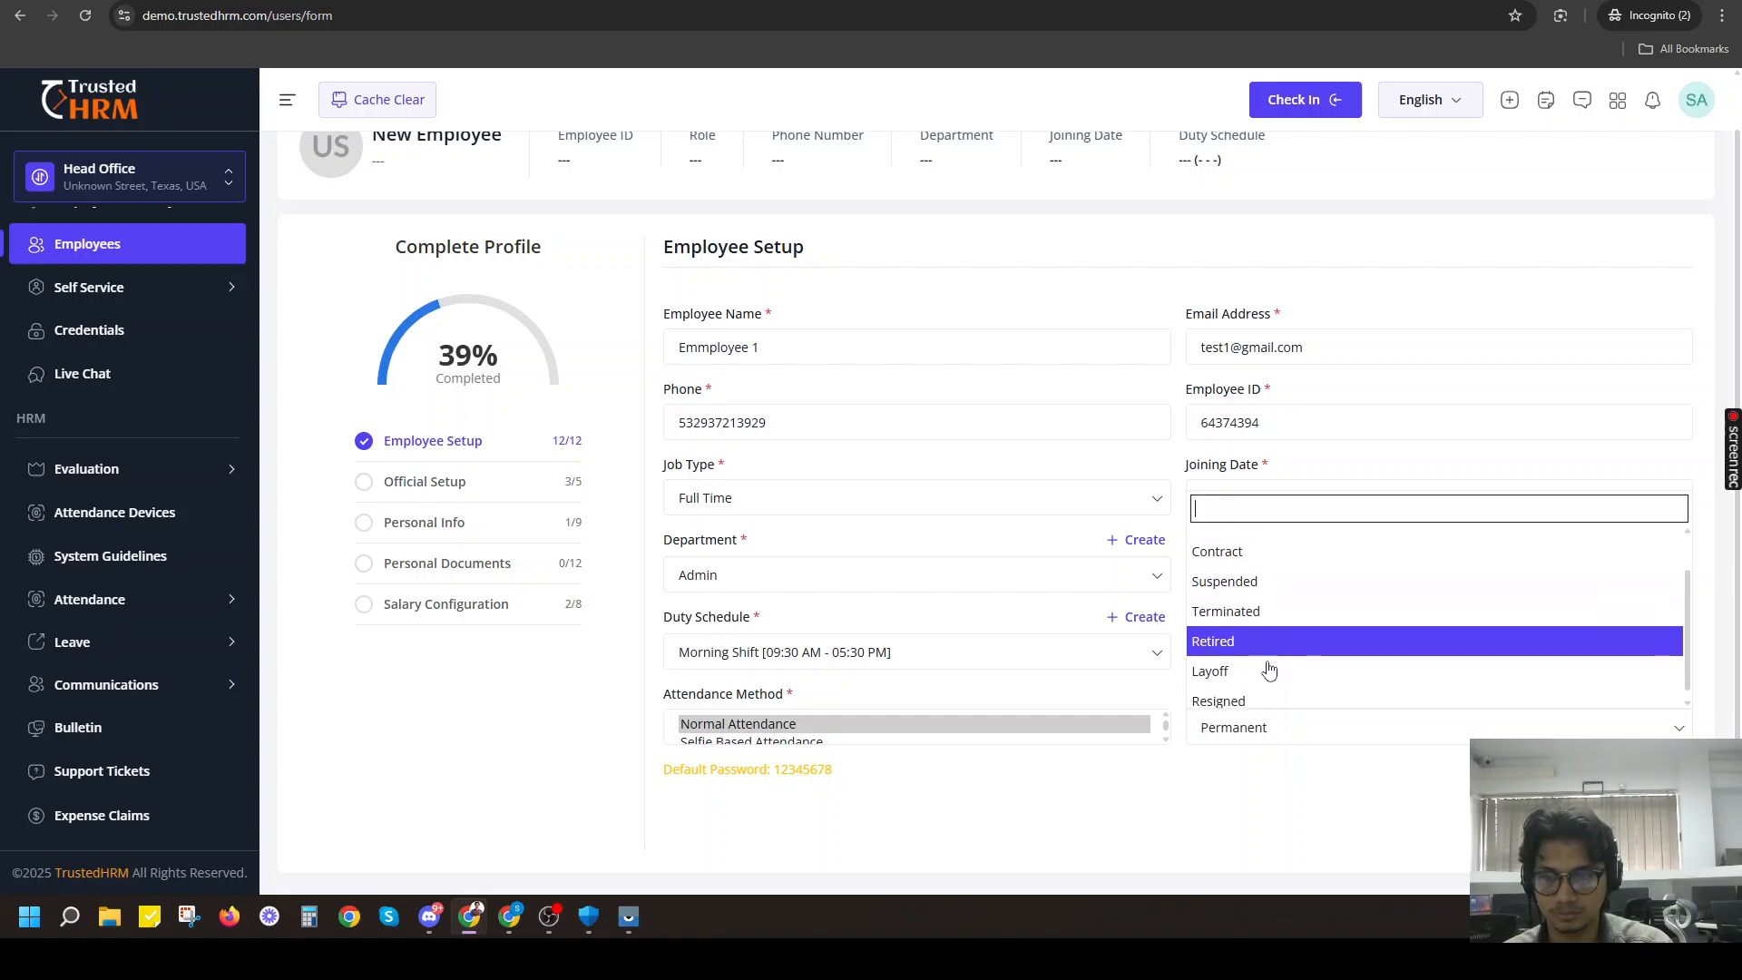
{"action": "scroll", "coordinate": [1275, 635], "scroll_direction": "up", "scroll_amount": 1}
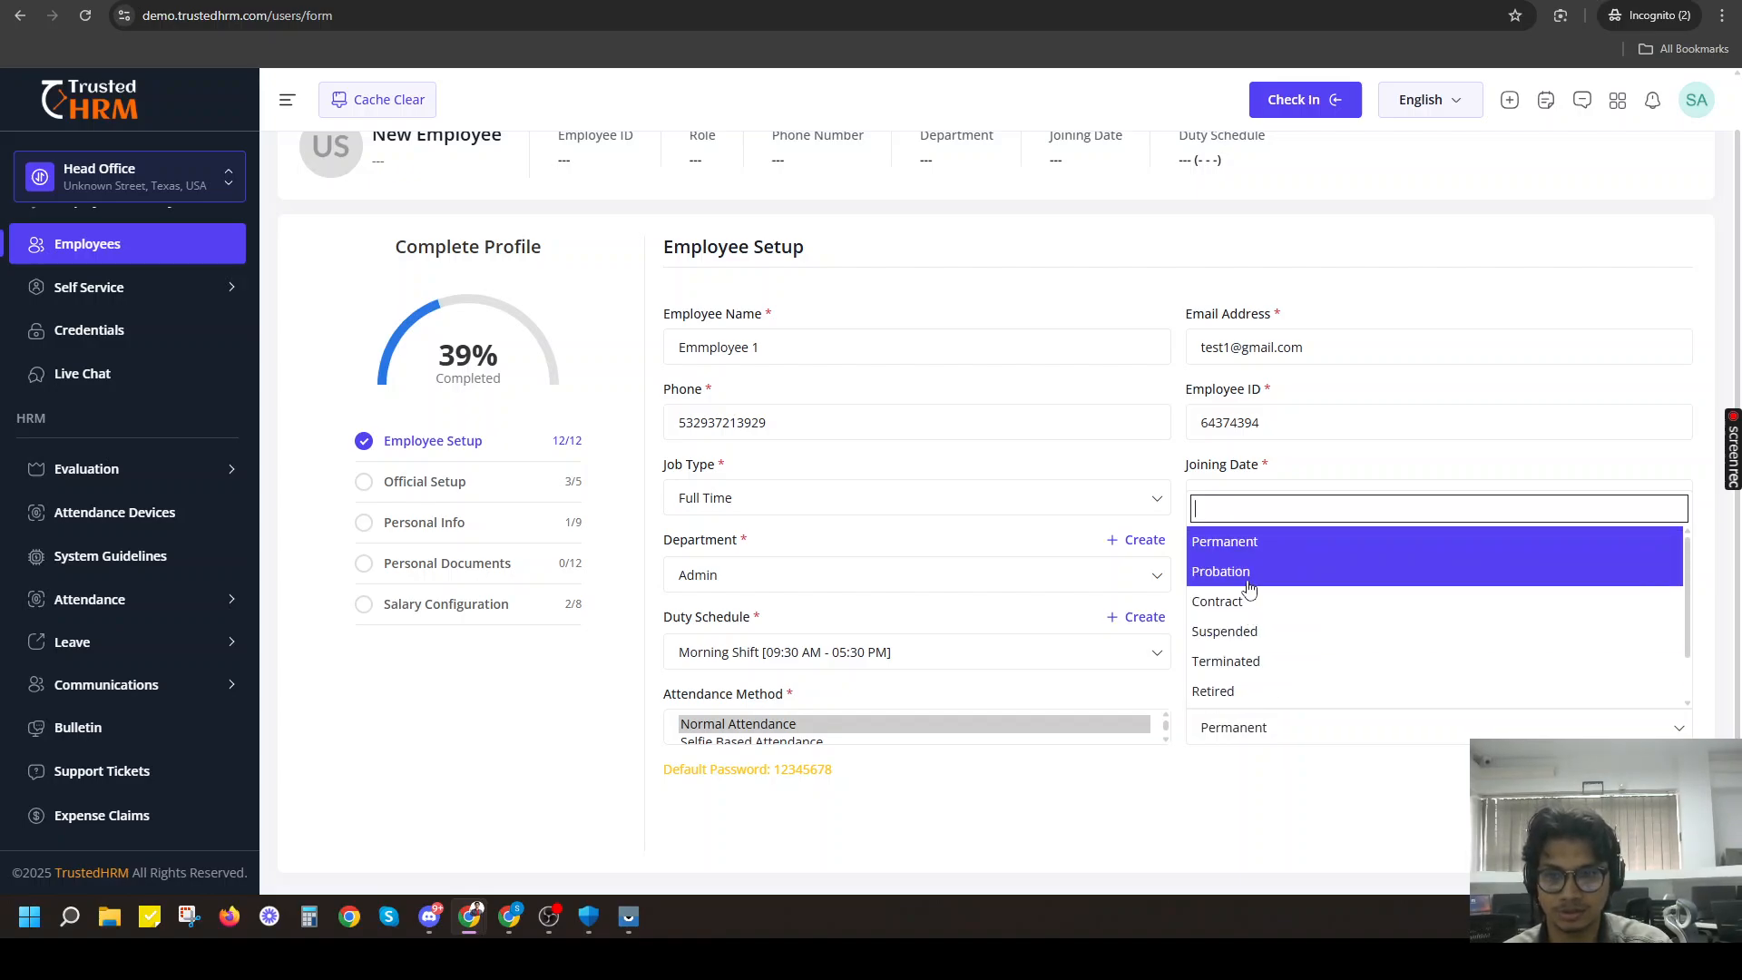
{"action": "left_click", "coordinate": [1257, 548]}
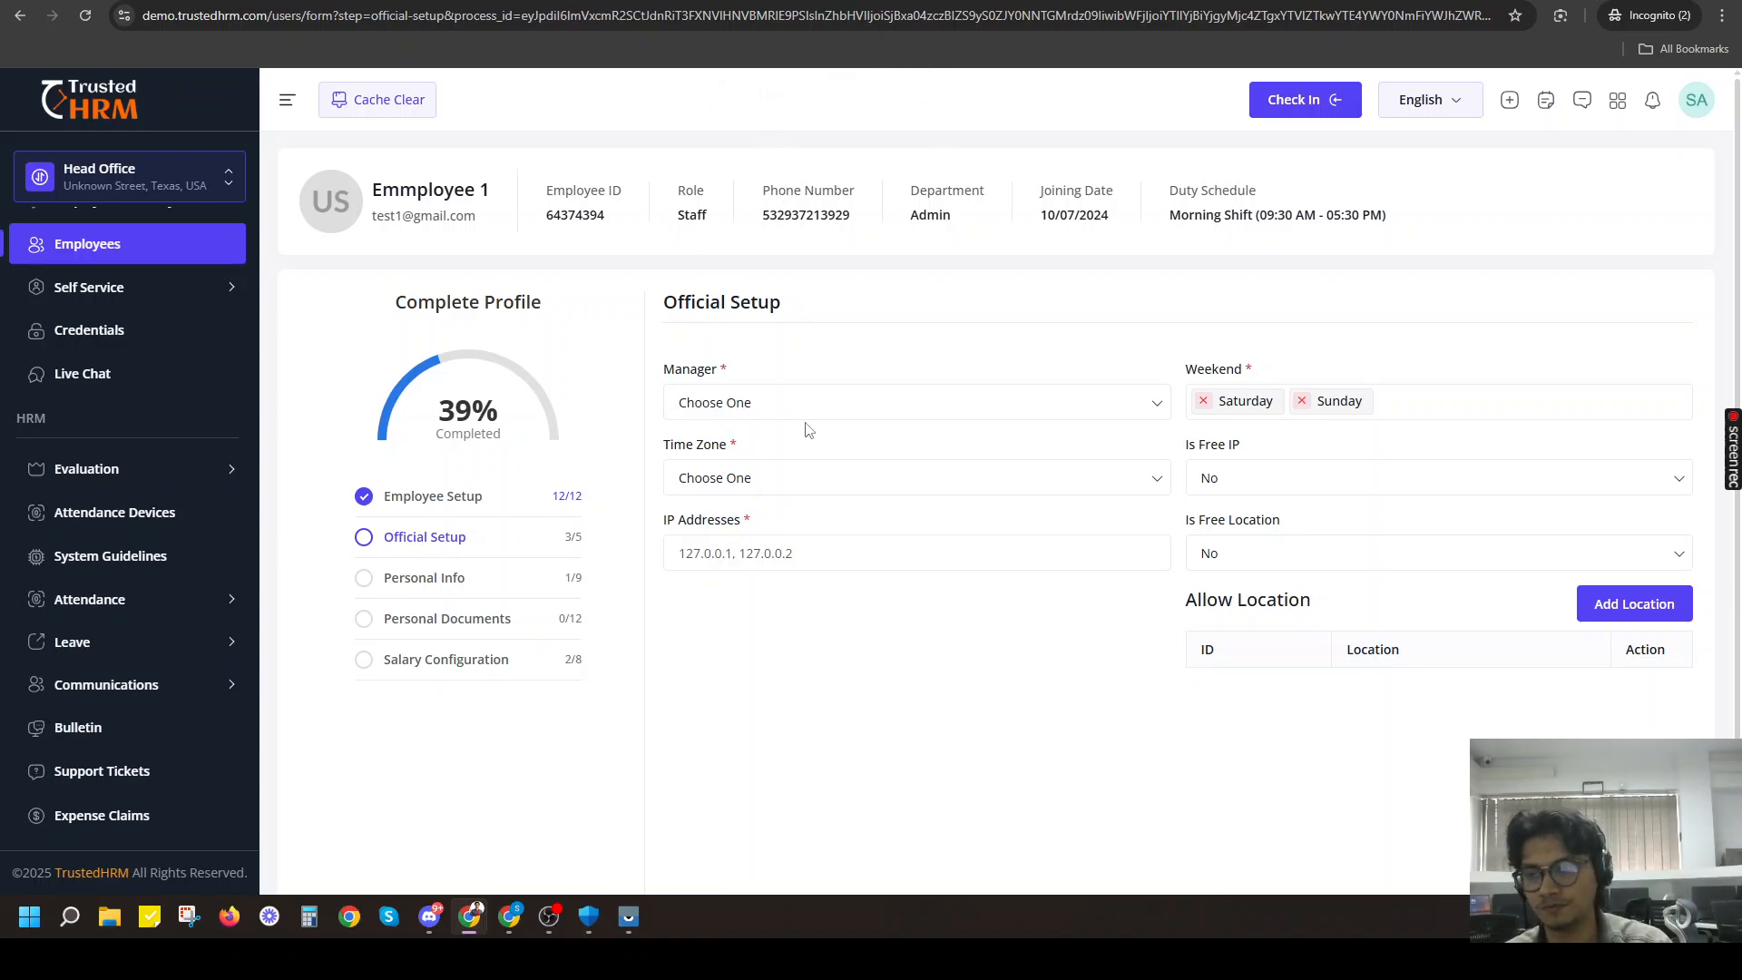
Assign the employee's manager in Official Setup by choosing the eligible CEO-level person by name.
{"action": "left_click", "coordinate": [756, 403]}
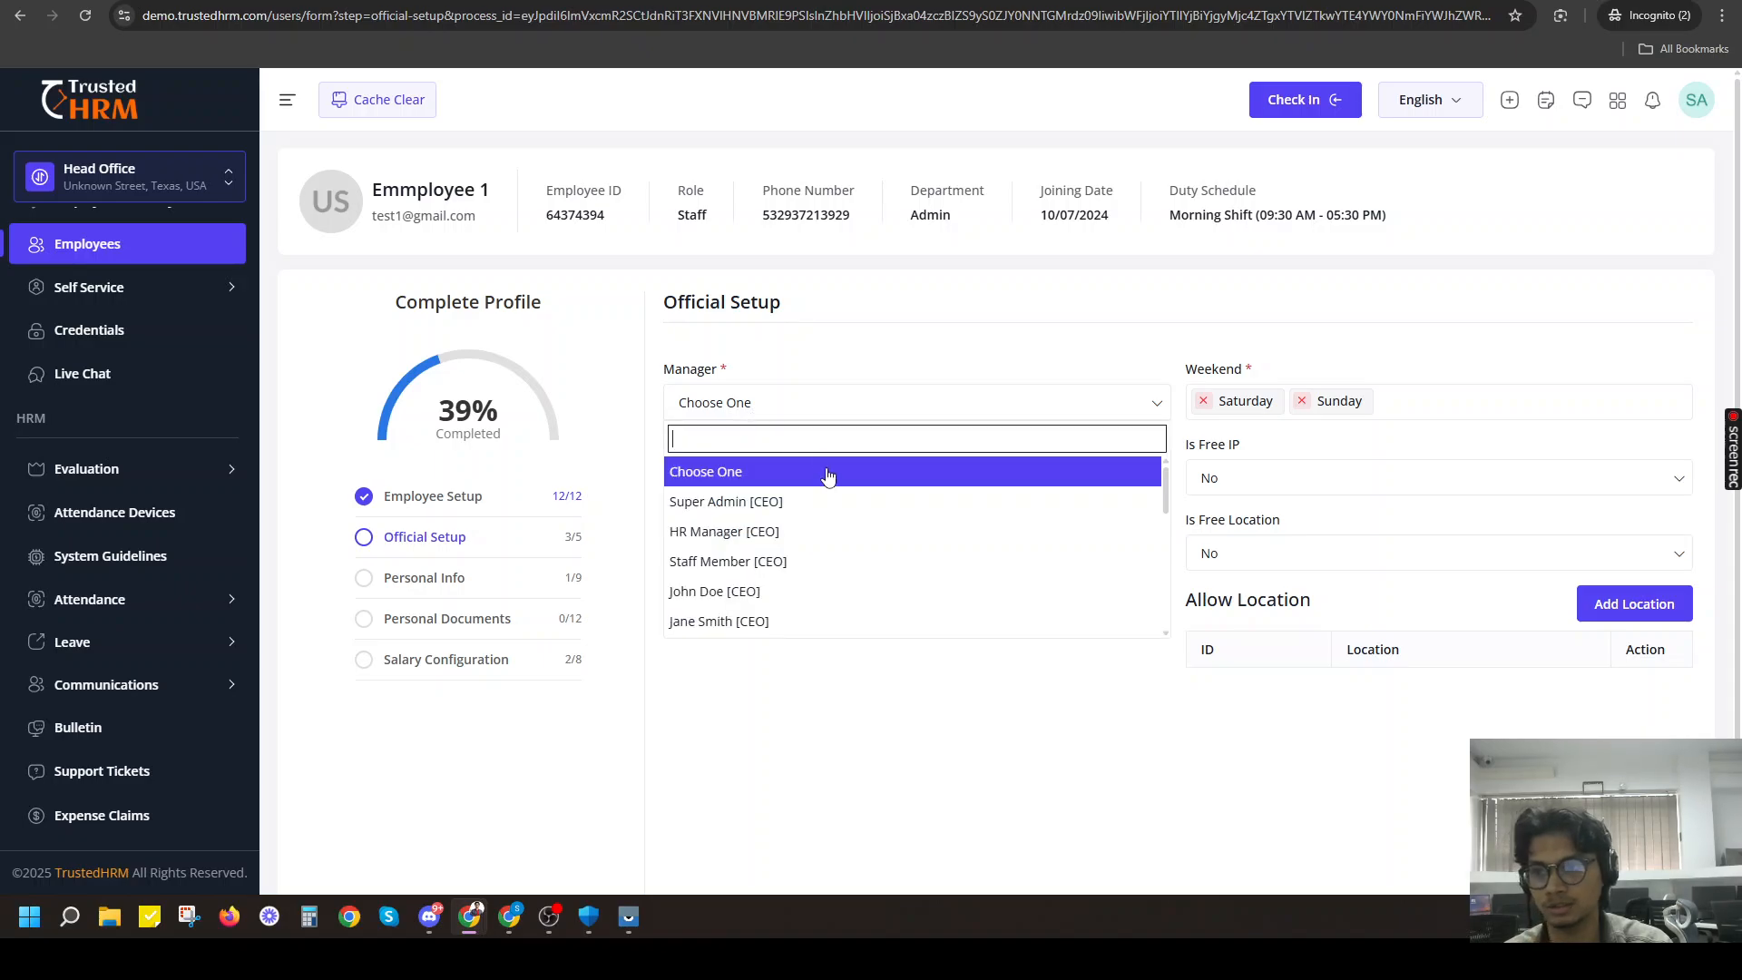
{"action": "scroll", "coordinate": [789, 545], "scroll_direction": "down", "scroll_amount": 1}
{"action": "scroll", "coordinate": [771, 558], "scroll_direction": "up", "scroll_amount": 1}
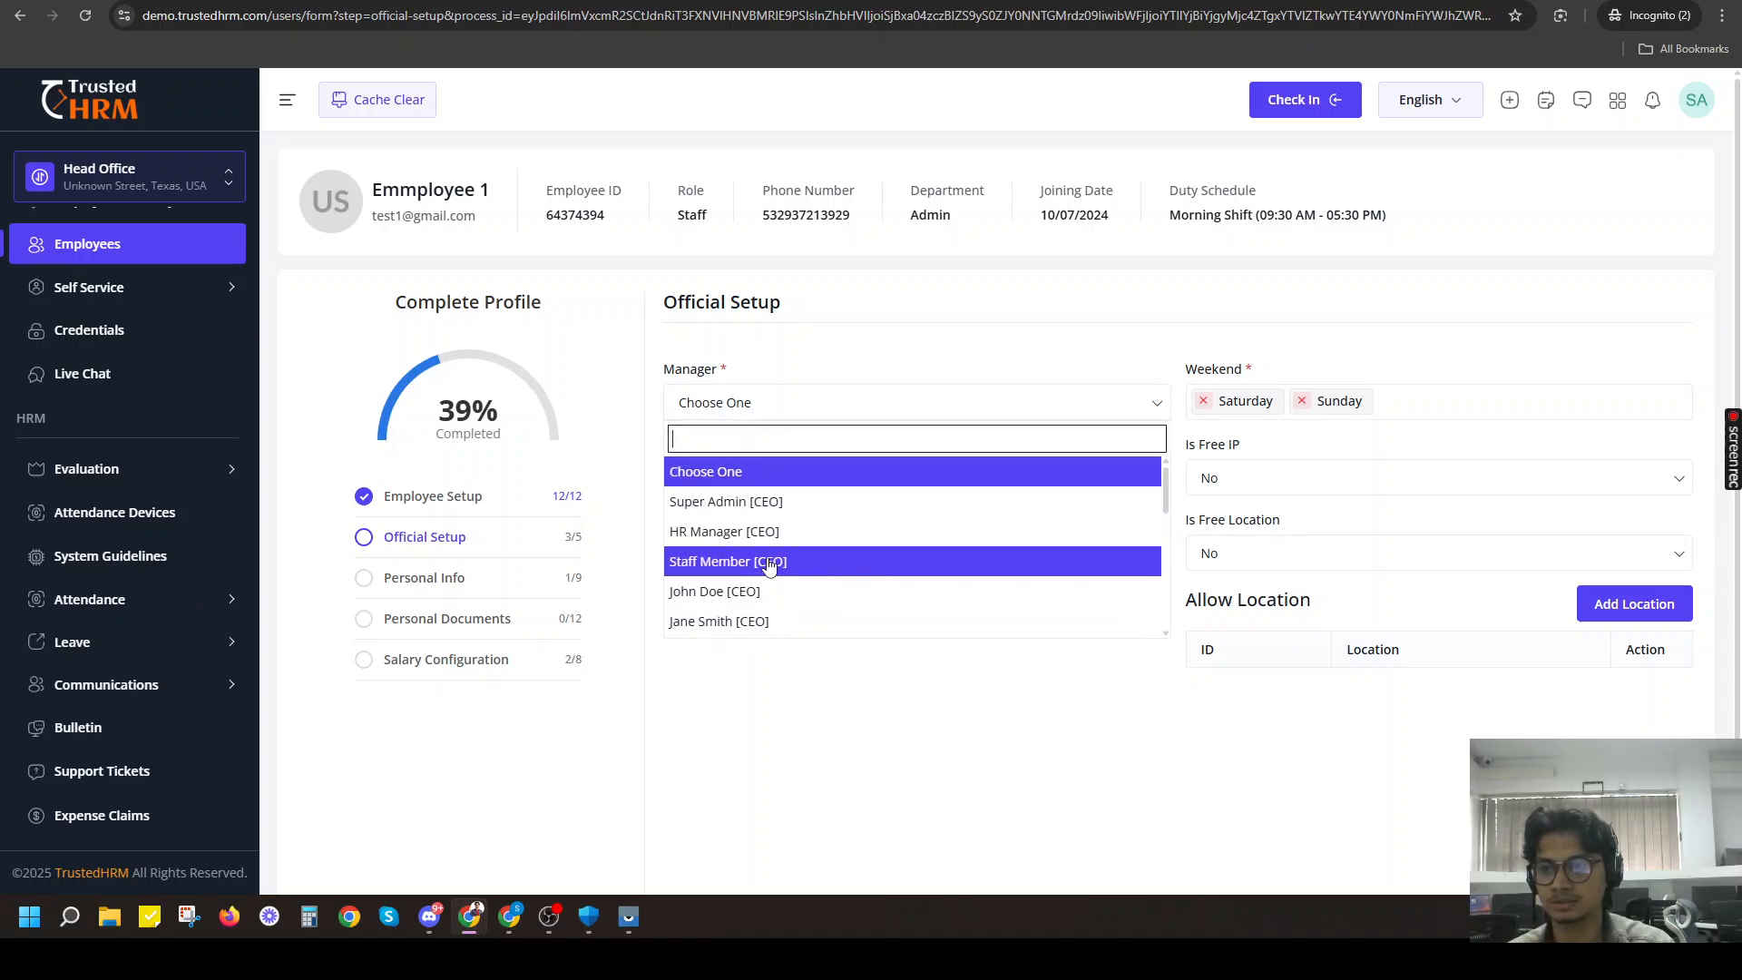
{"action": "scroll", "coordinate": [772, 556], "scroll_direction": "down", "scroll_amount": 1}
{"action": "scroll", "coordinate": [762, 544], "scroll_direction": "down", "scroll_amount": 2}
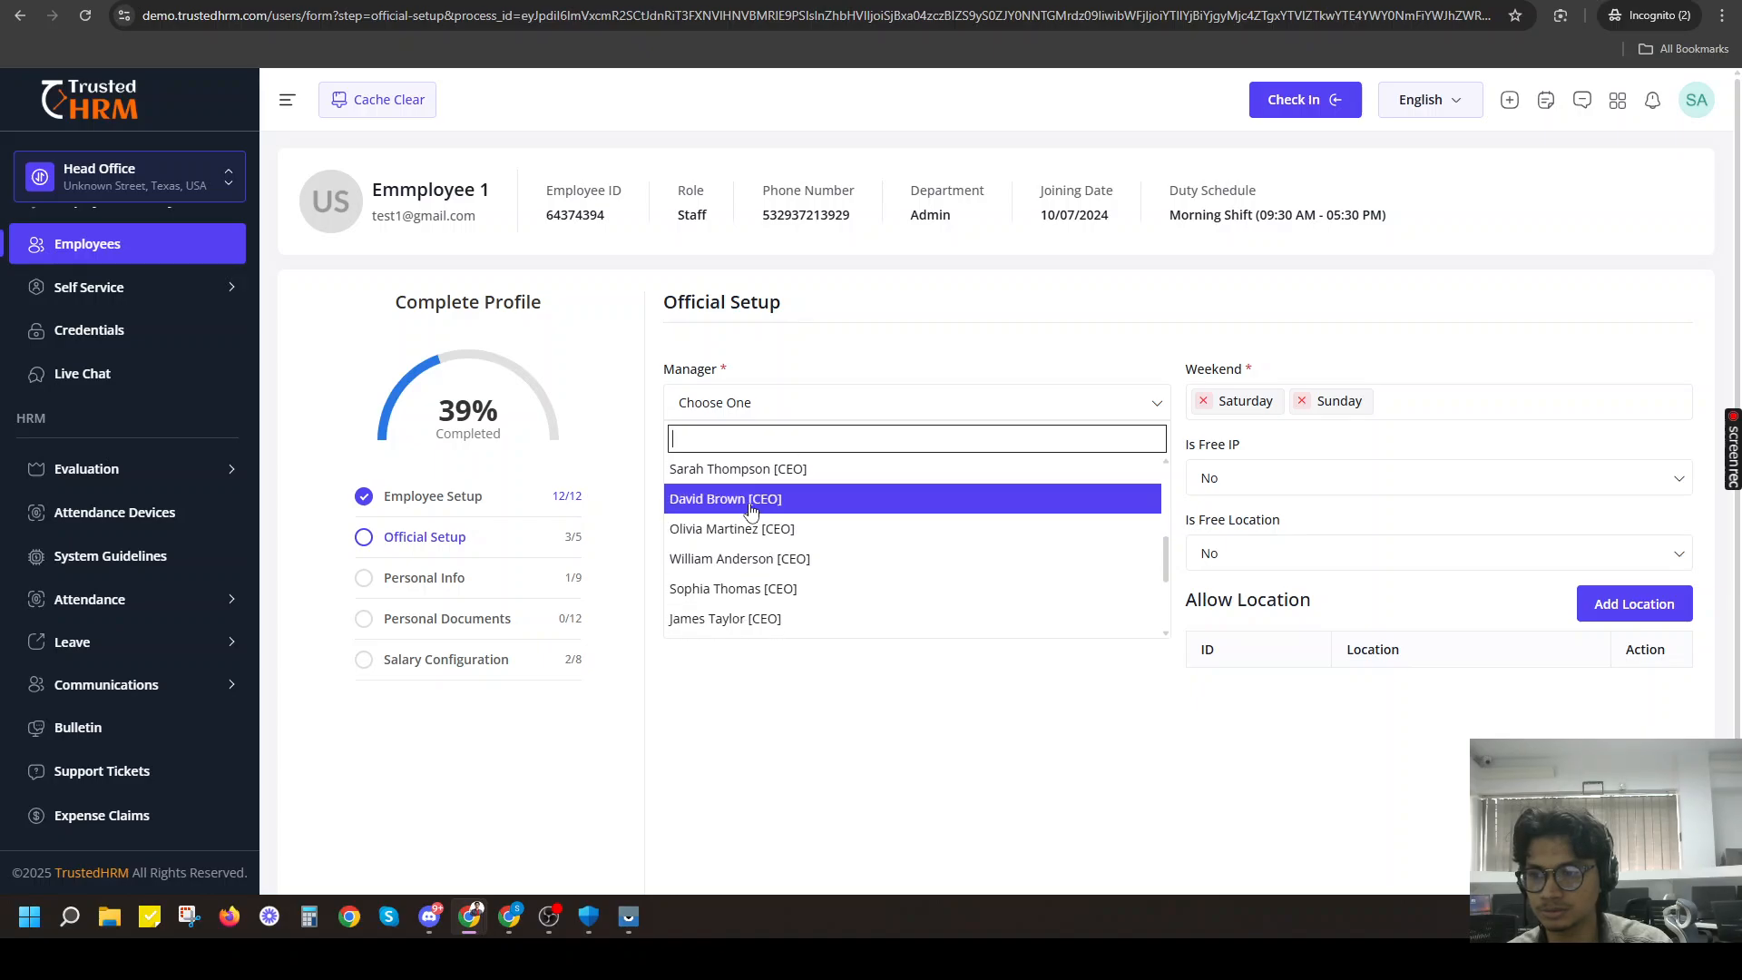
{"action": "left_click", "coordinate": [776, 499]}
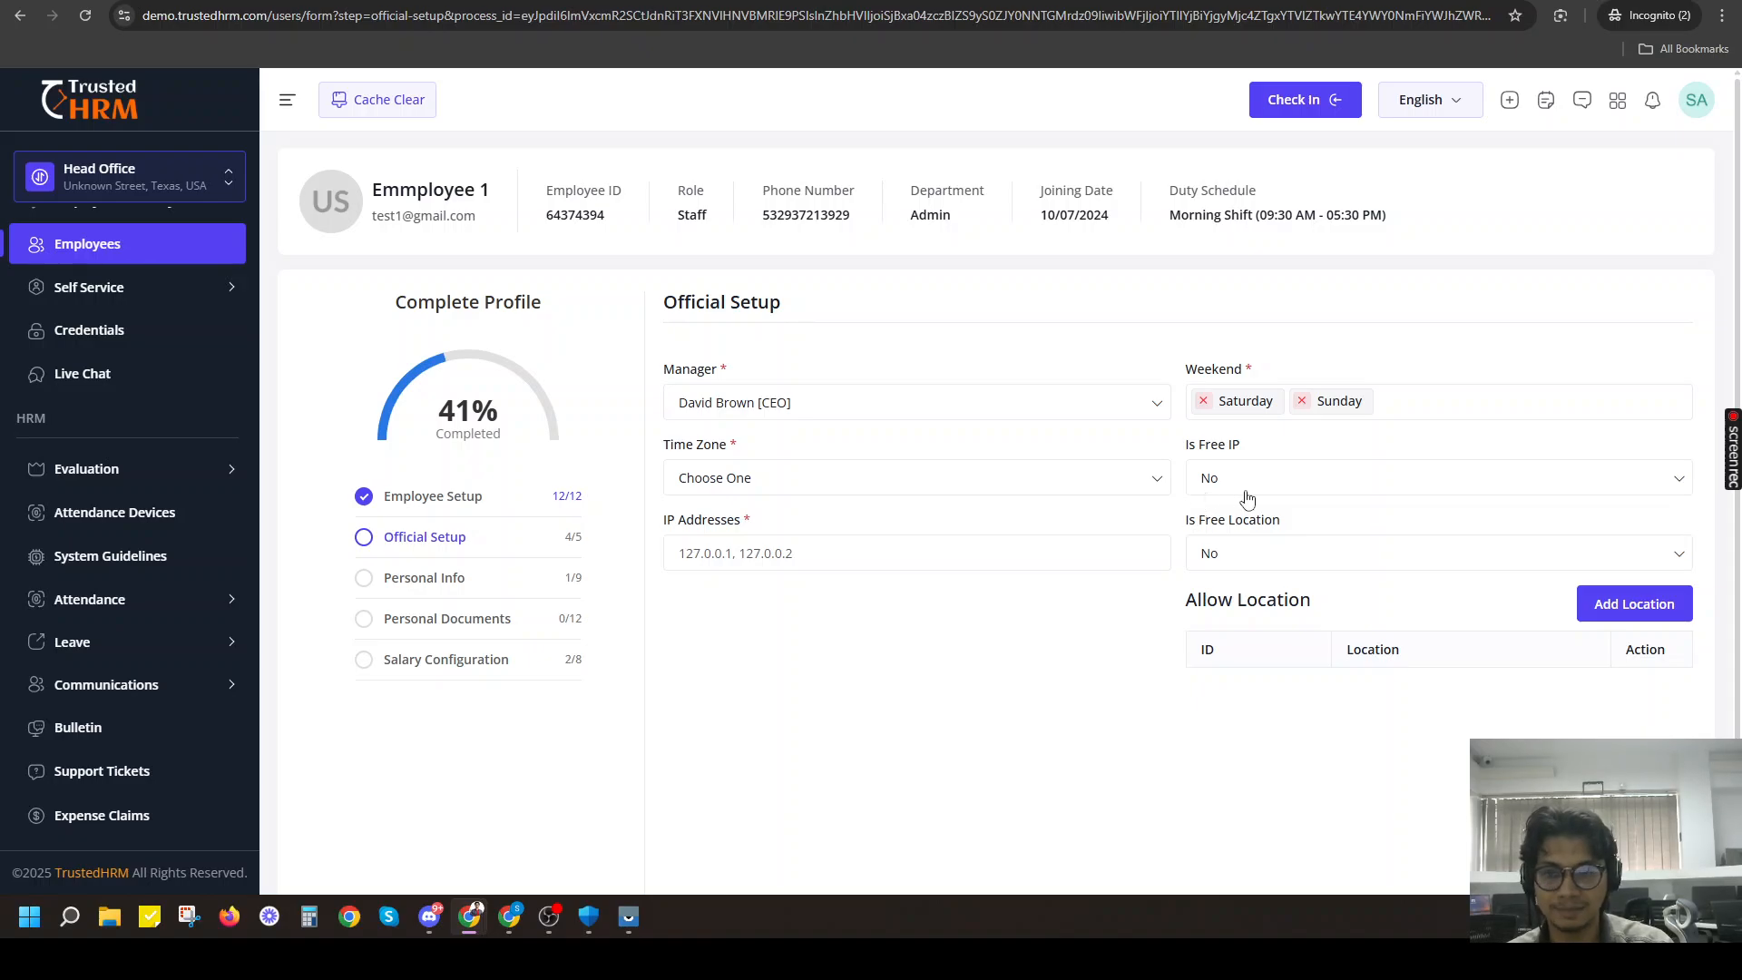
Set Is Free IP to Yes in Official Setup so that no IP addresses are required.
{"action": "left_click", "coordinate": [1218, 481]}
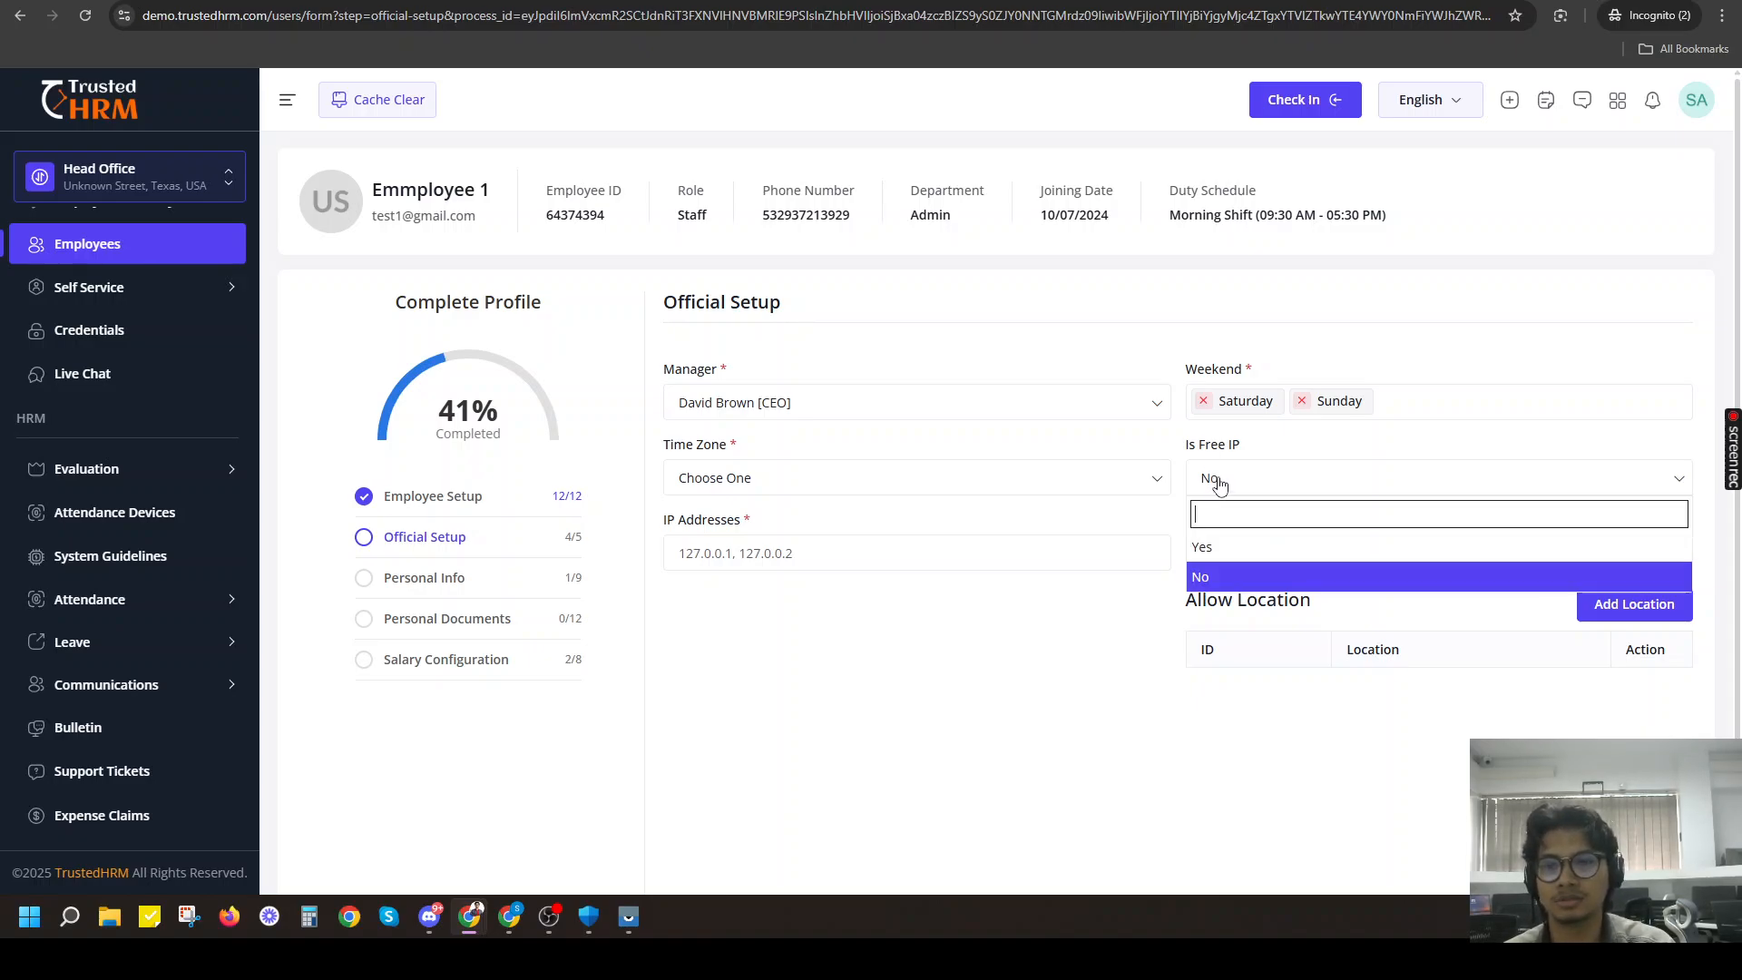
{"action": "left_click", "coordinate": [1231, 581]}
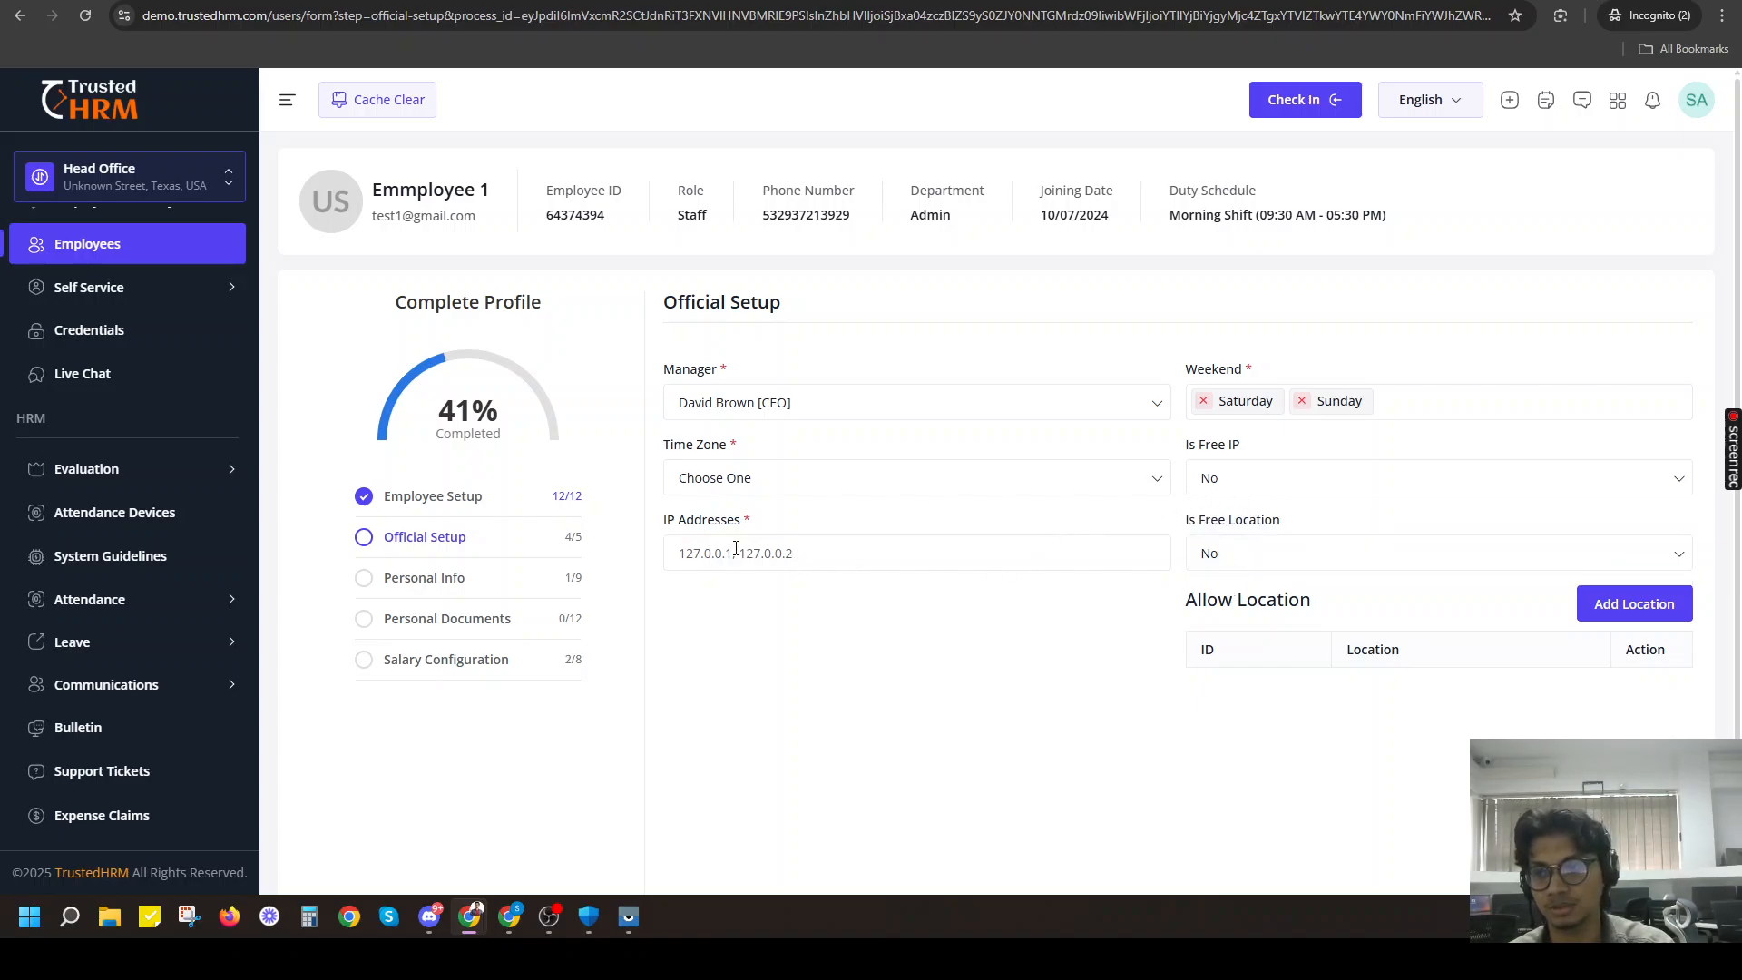
{"action": "left_click", "coordinate": [736, 548]}
{"action": "left_click", "coordinate": [1234, 474]}
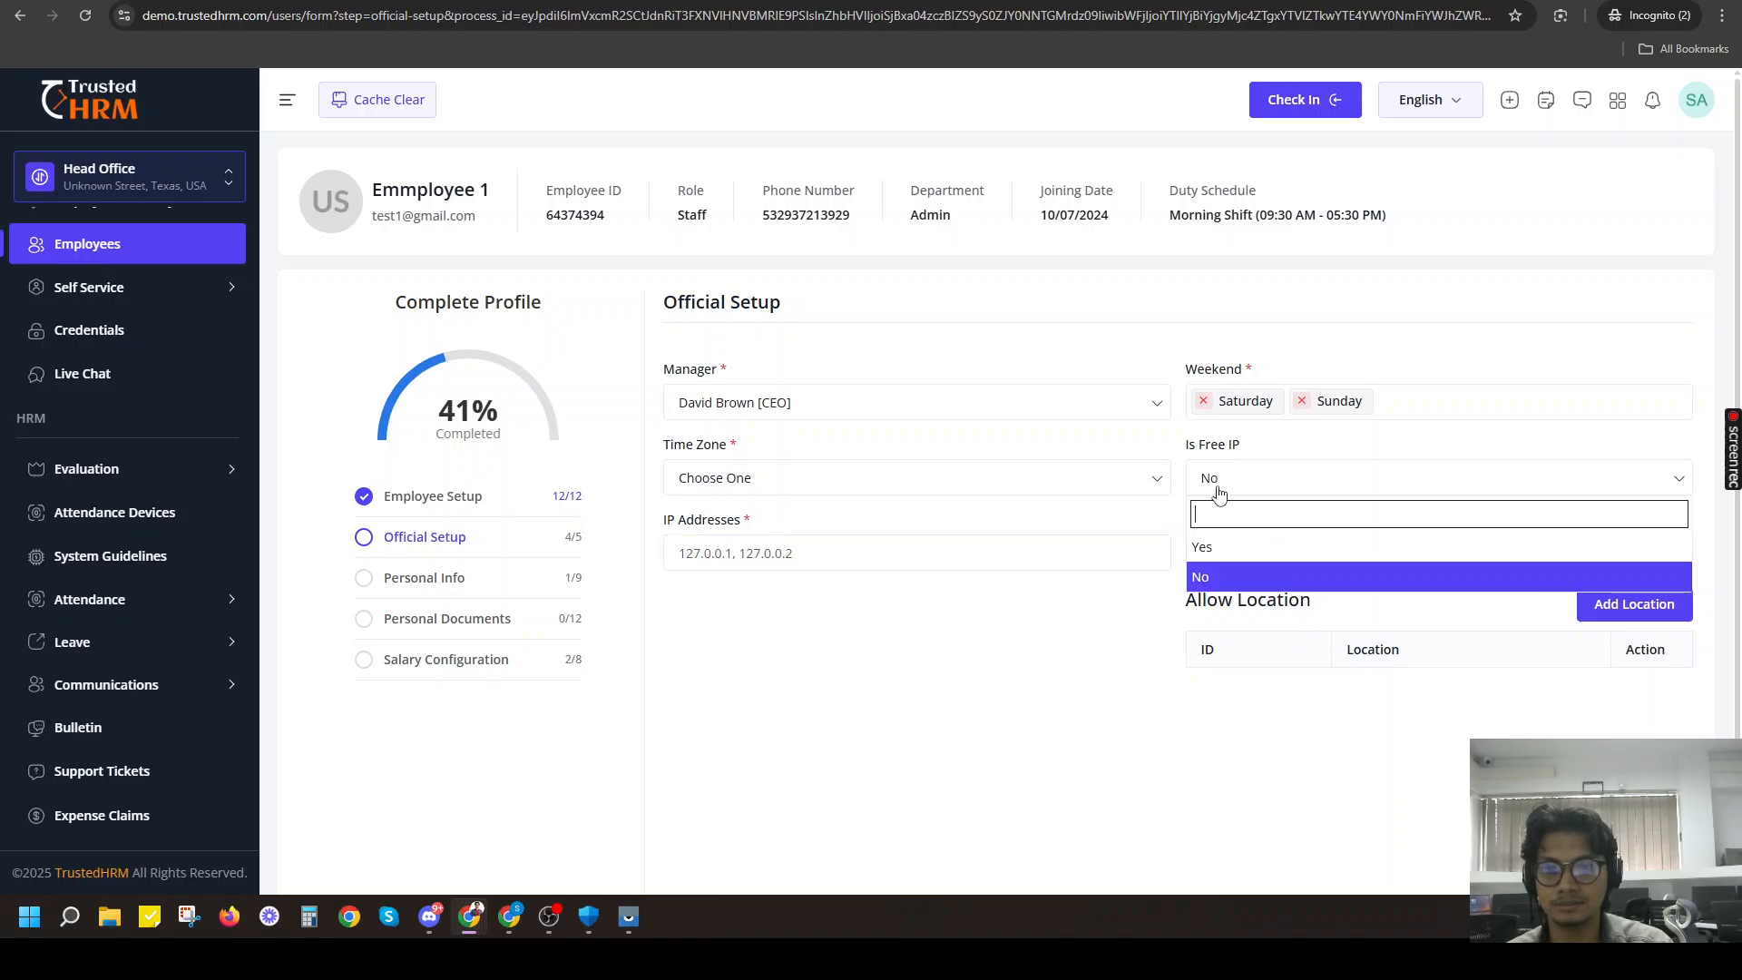
{"action": "left_click", "coordinate": [1216, 556]}
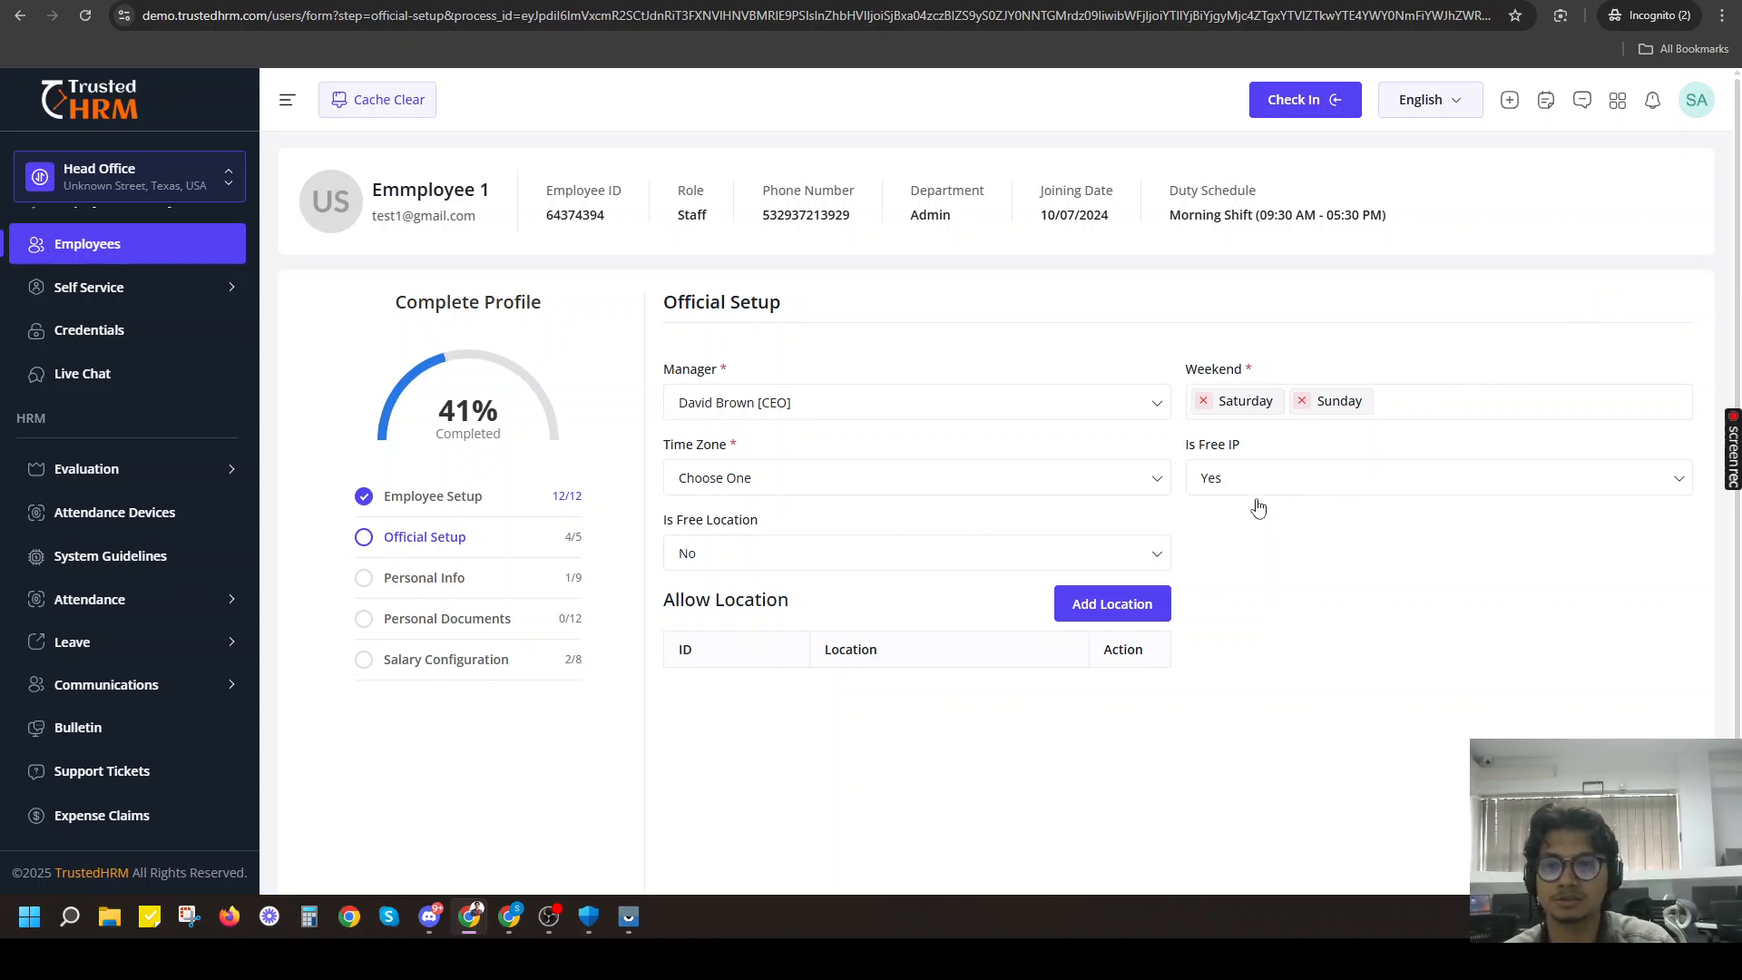
Set the employee's time zone to Africa/Asmara in Official Setup.
{"action": "left_click", "coordinate": [714, 479]}
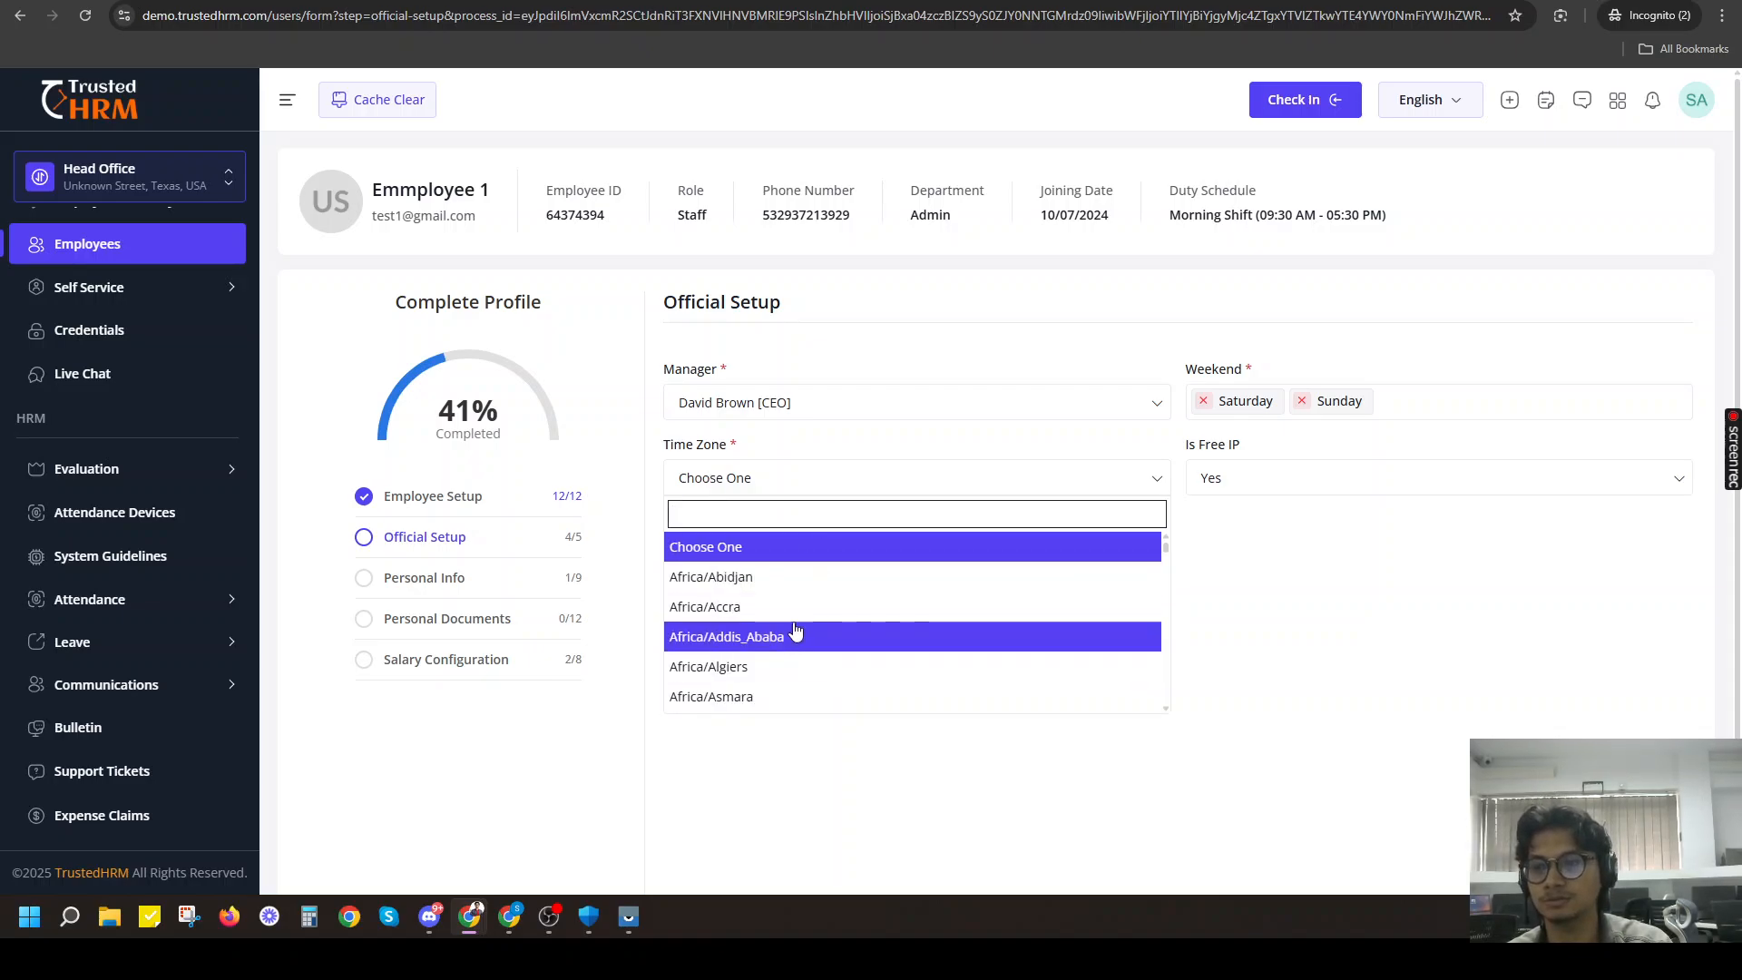
{"action": "scroll", "coordinate": [796, 635], "scroll_direction": "down", "scroll_amount": 4}
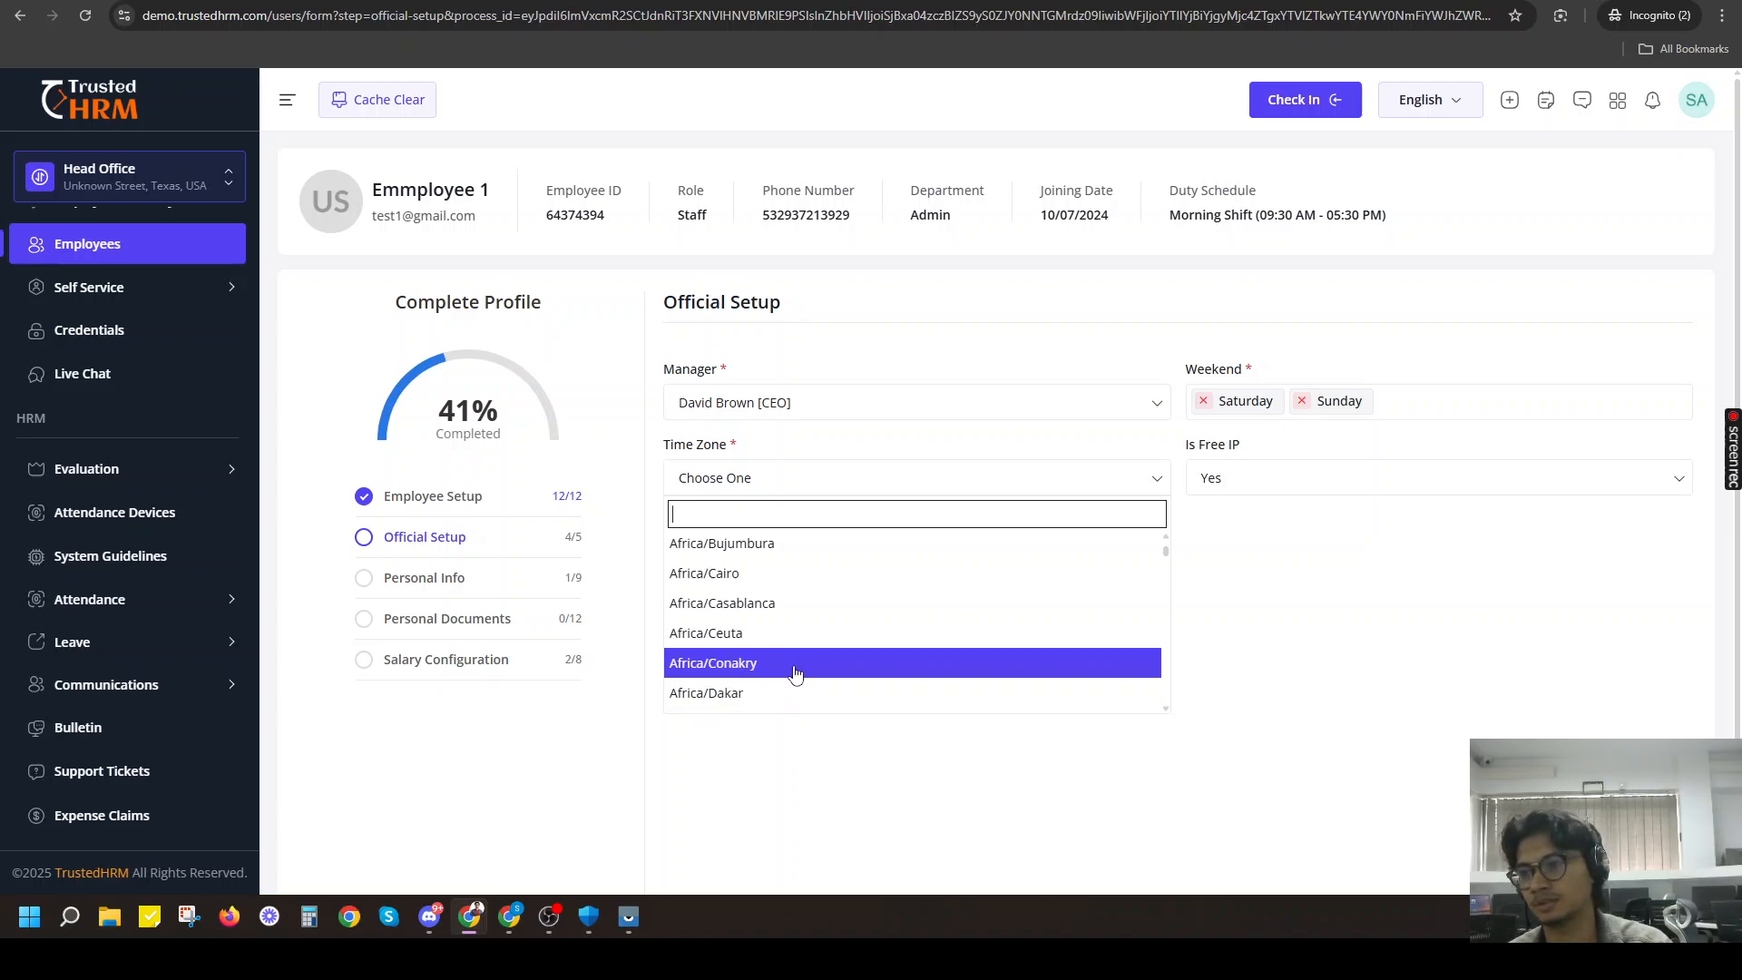
{"action": "scroll", "coordinate": [744, 669], "scroll_direction": "up", "scroll_amount": 4}
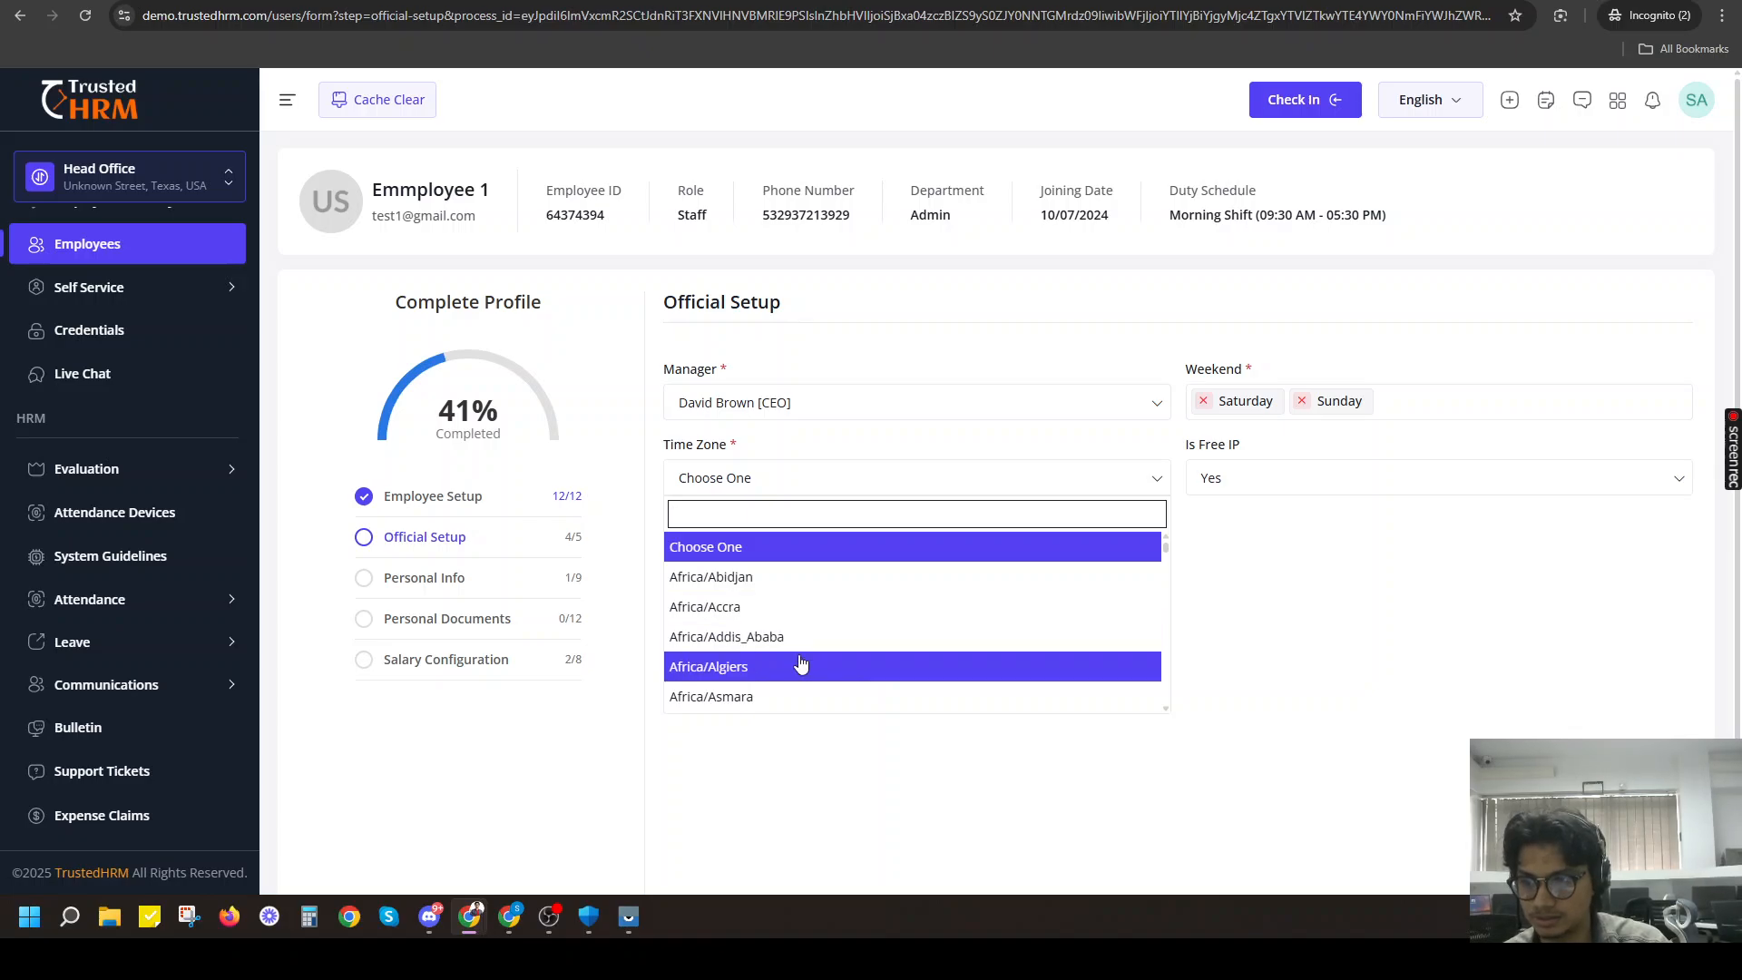
{"action": "left_click", "coordinate": [782, 696]}
Set Is Free Location to Yes and proceed to the Personal Info section.
{"action": "scroll", "coordinate": [717, 549], "scroll_direction": "down", "scroll_amount": 1}
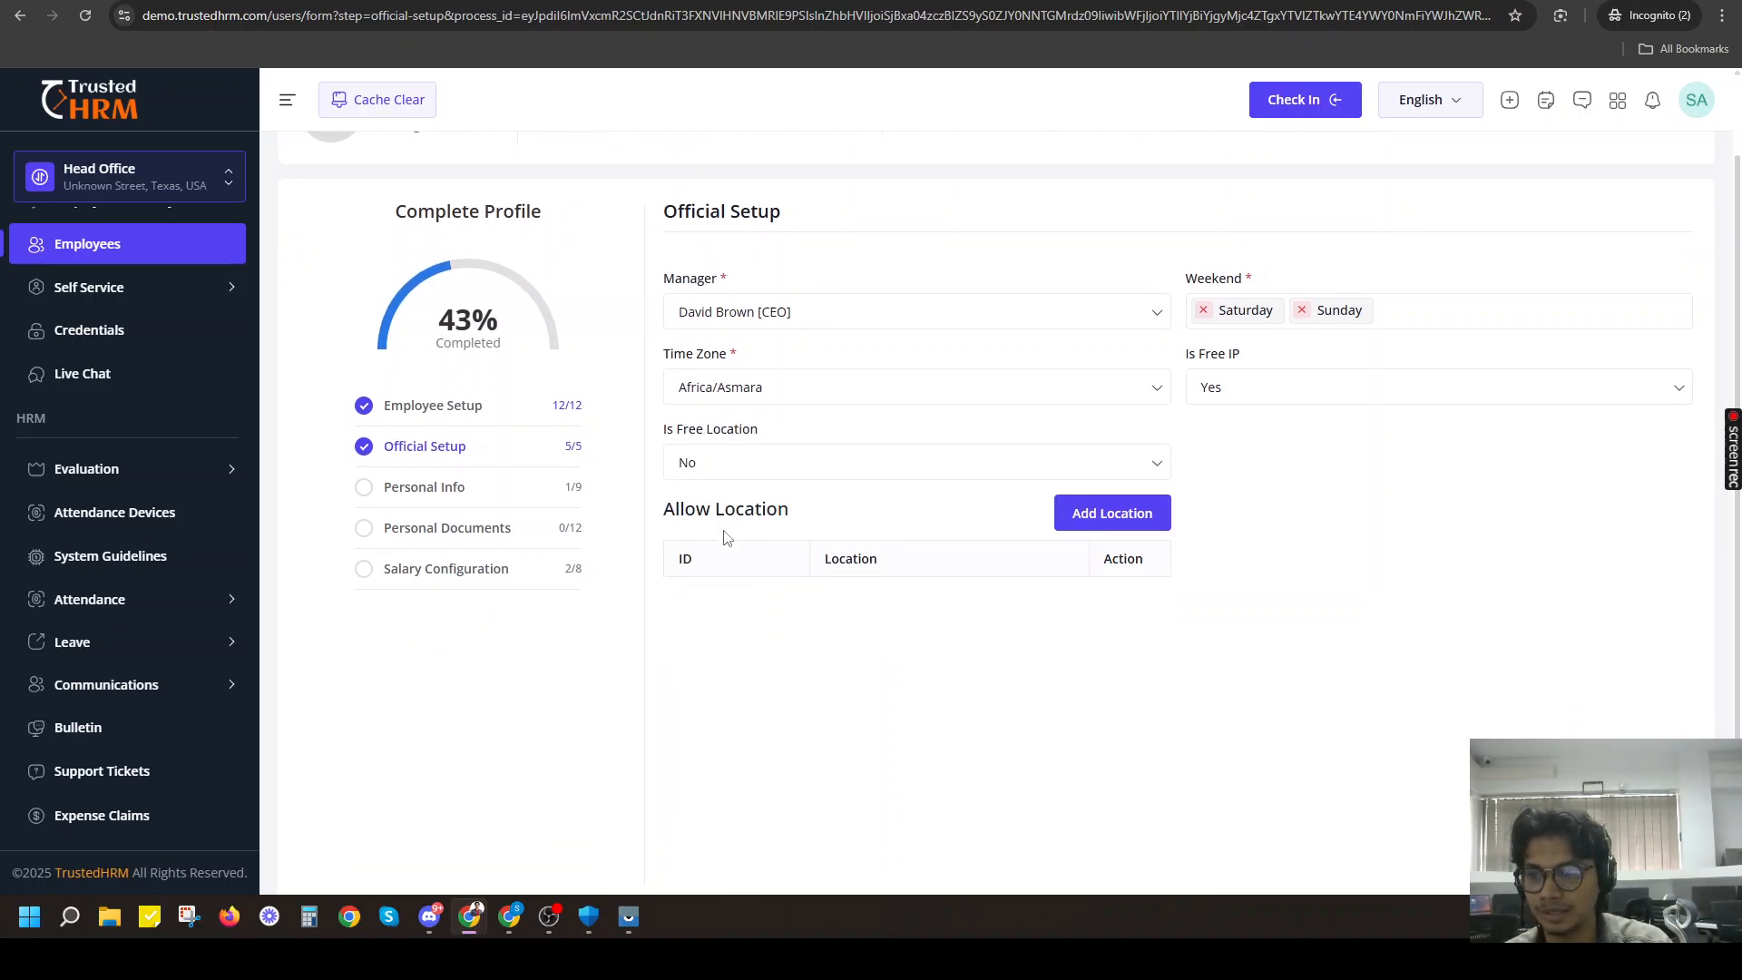
{"action": "left_click", "coordinate": [720, 463]}
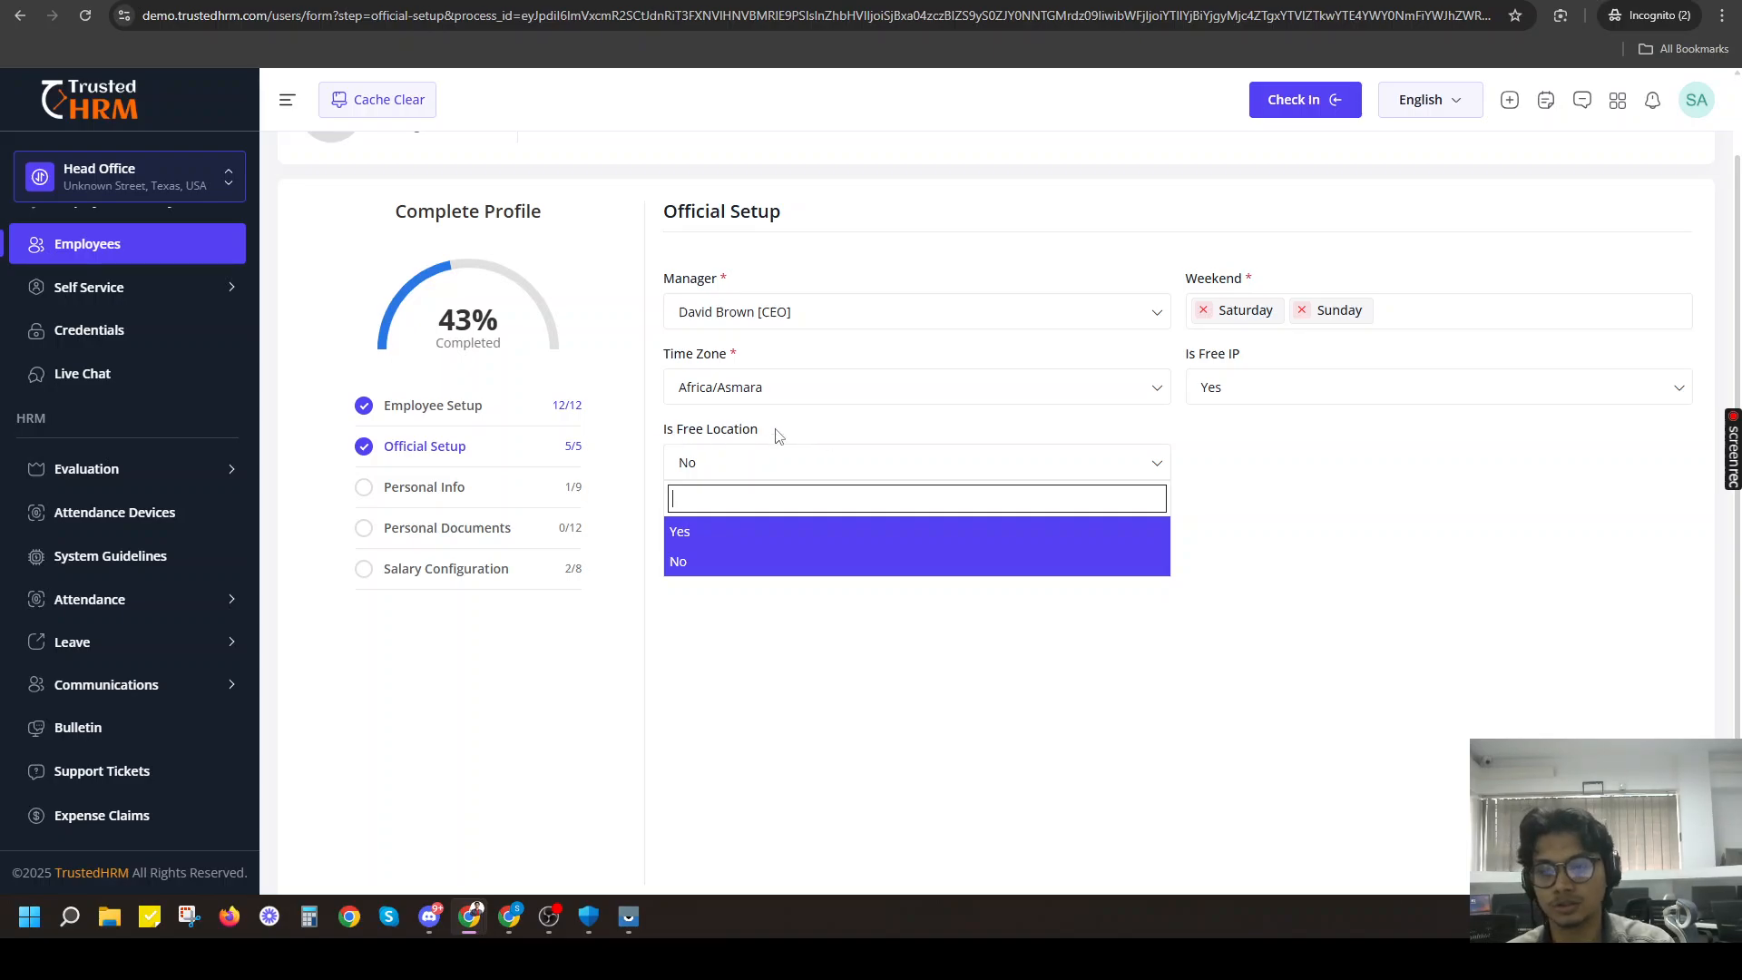
{"action": "left_click", "coordinate": [706, 562]}
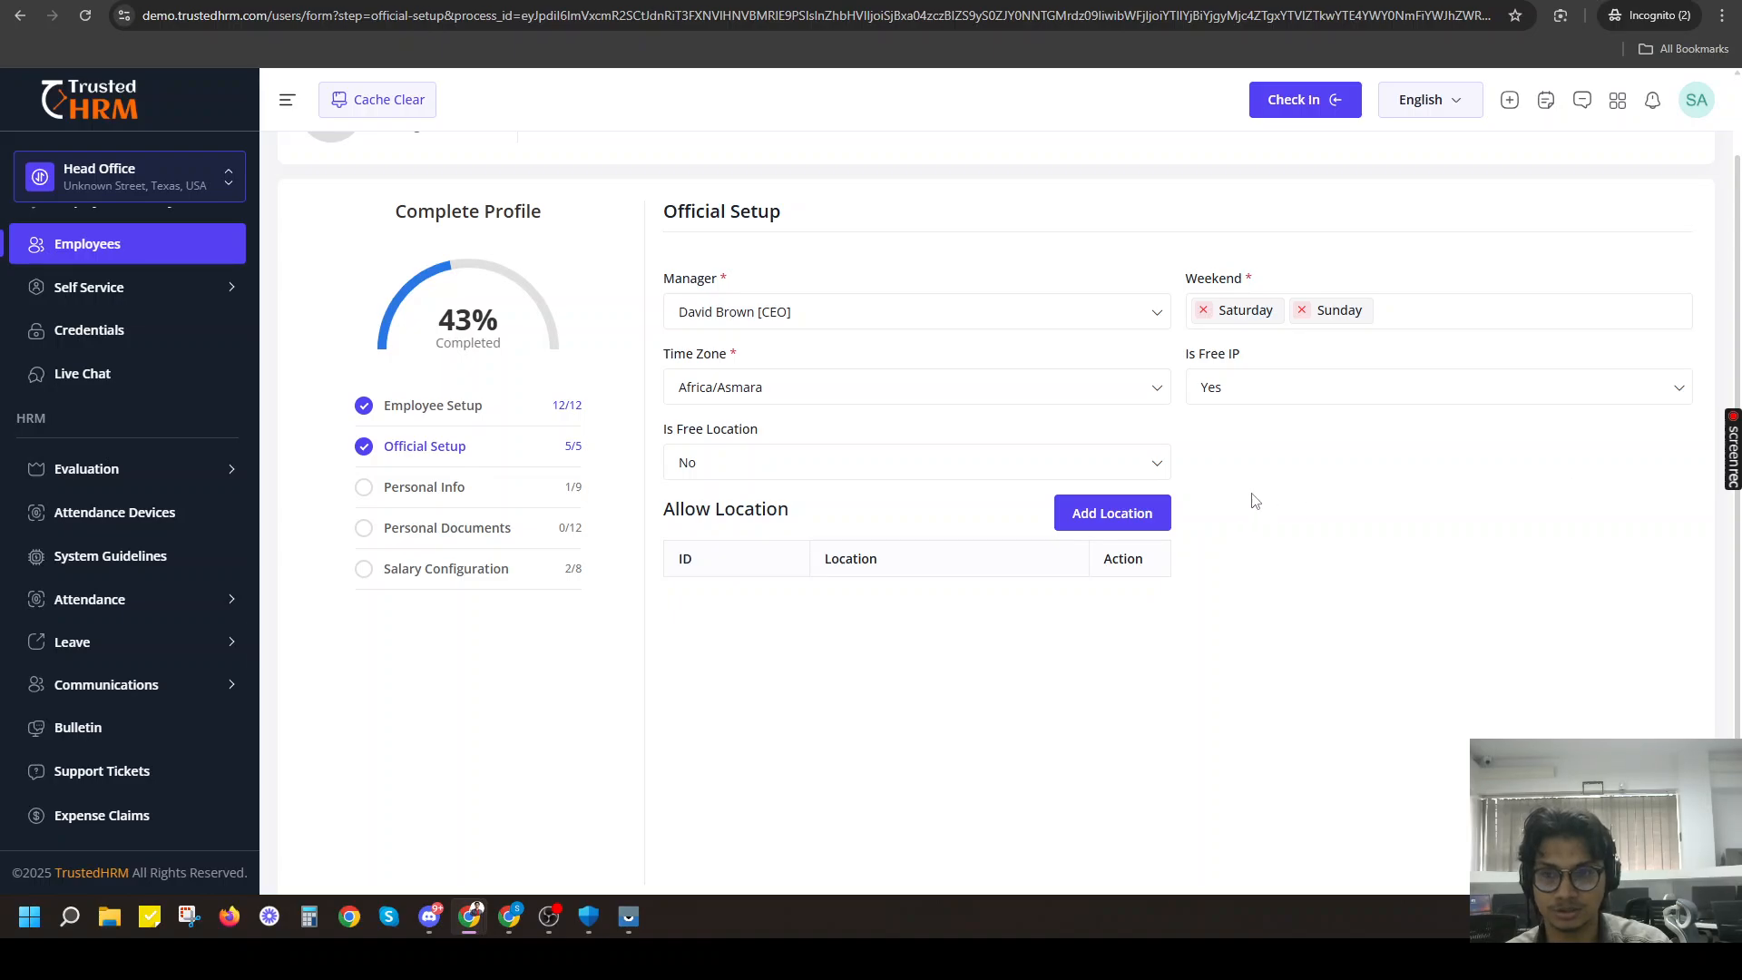
{"action": "left_click", "coordinate": [818, 467]}
{"action": "left_click", "coordinate": [719, 532]}
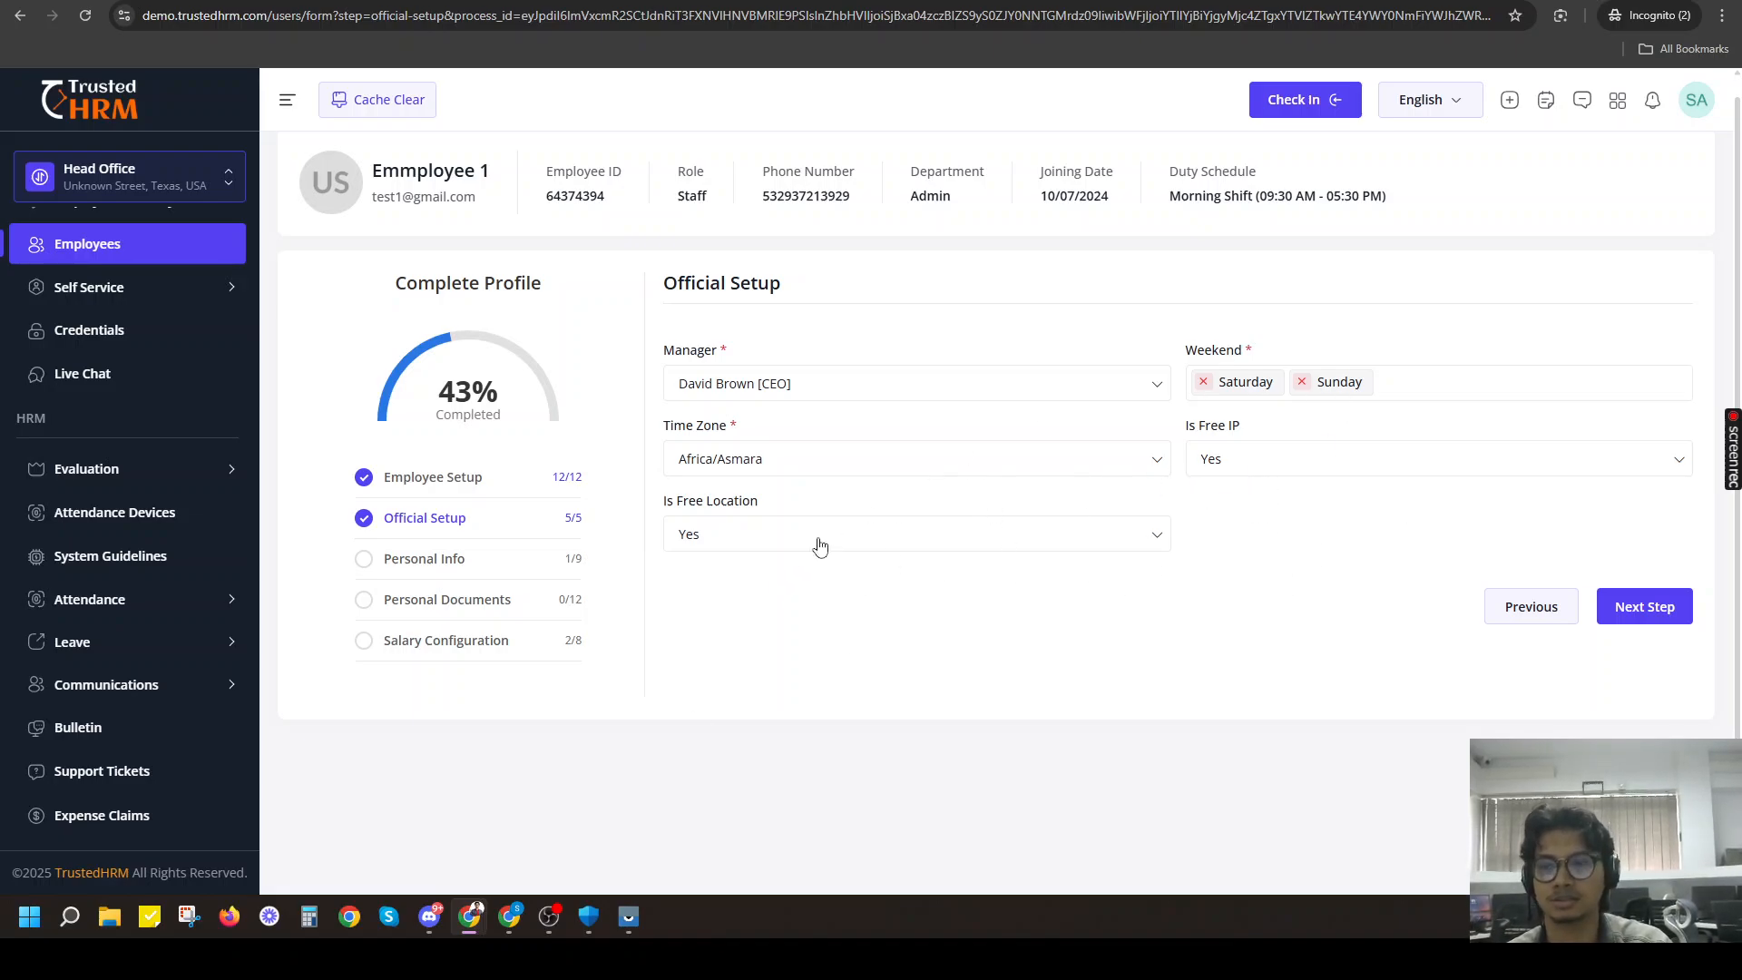
{"action": "left_click", "coordinate": [1645, 605]}
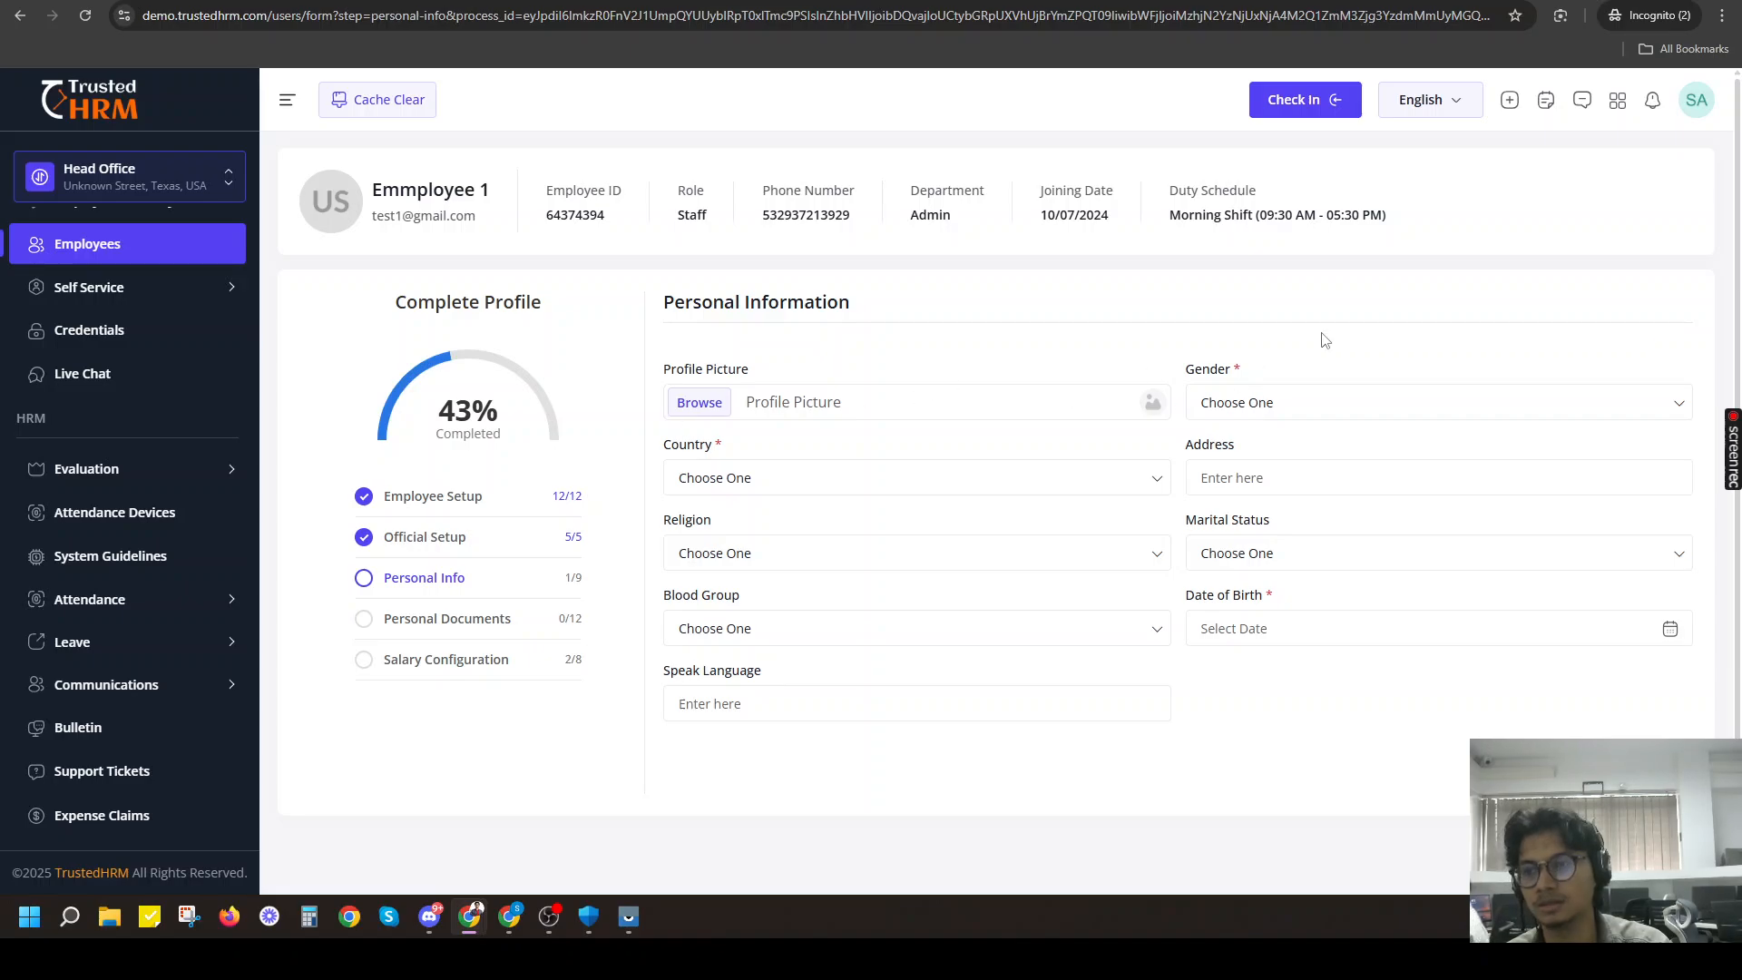
Set the employee's gender to Male and the country to Algeria in Personal Information.
{"action": "left_click", "coordinate": [1255, 405]}
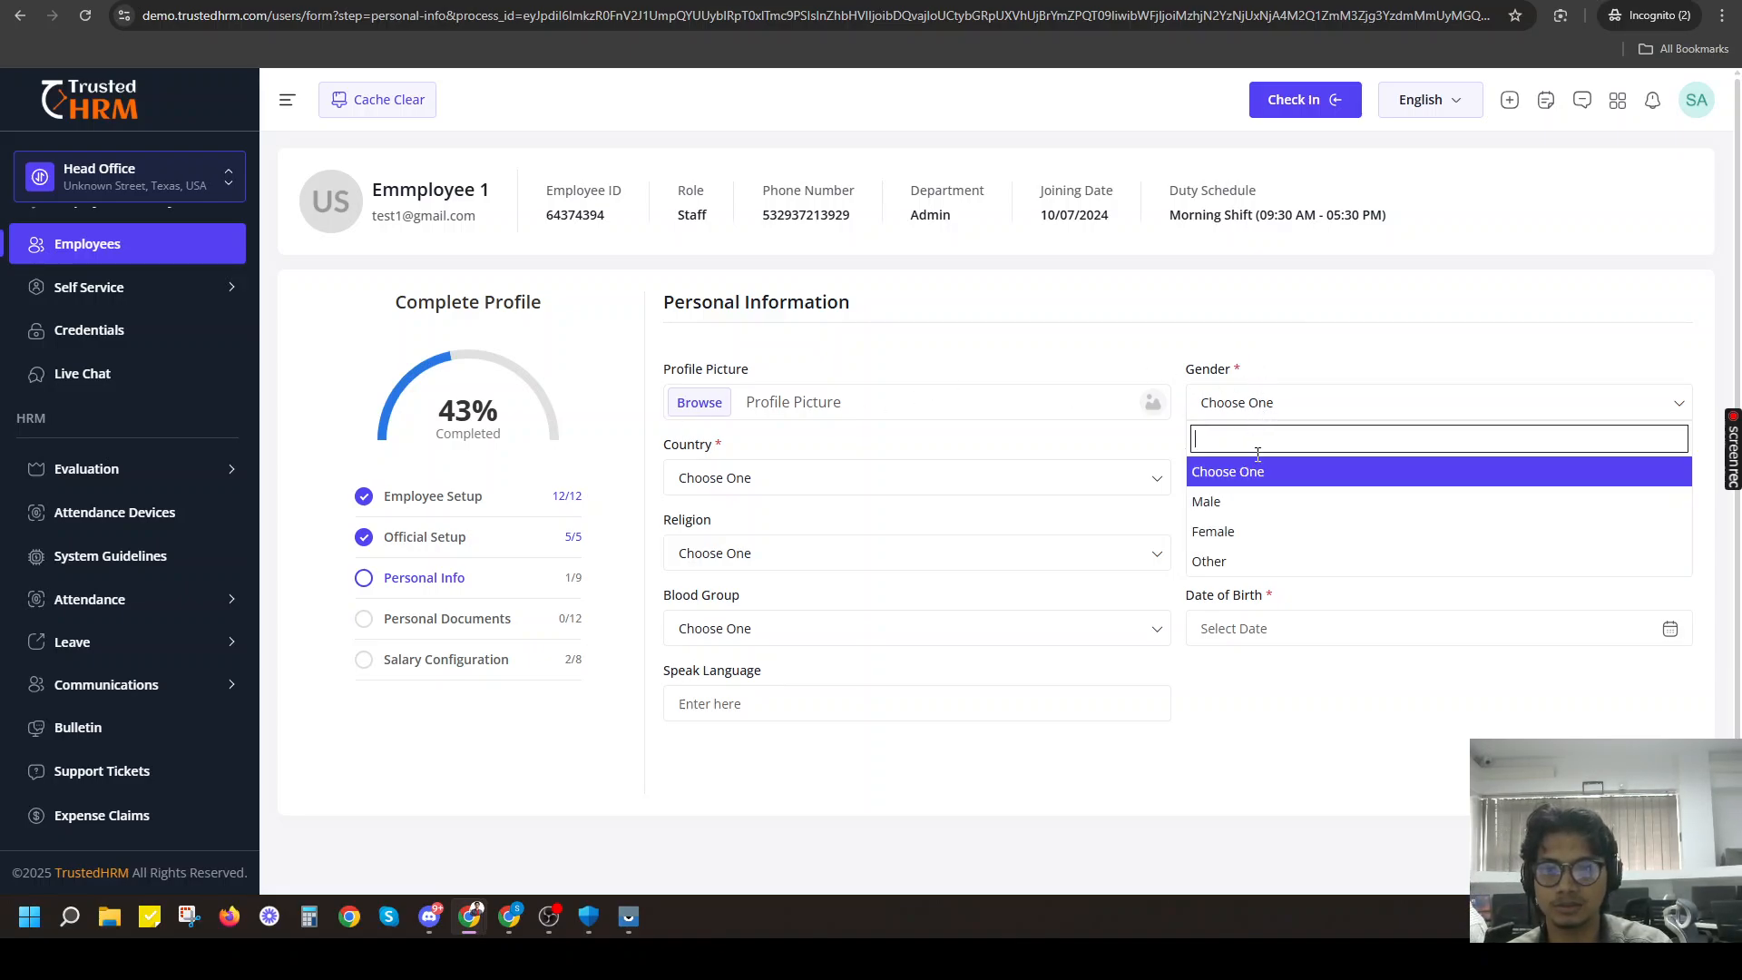
{"action": "left_click", "coordinate": [1220, 505]}
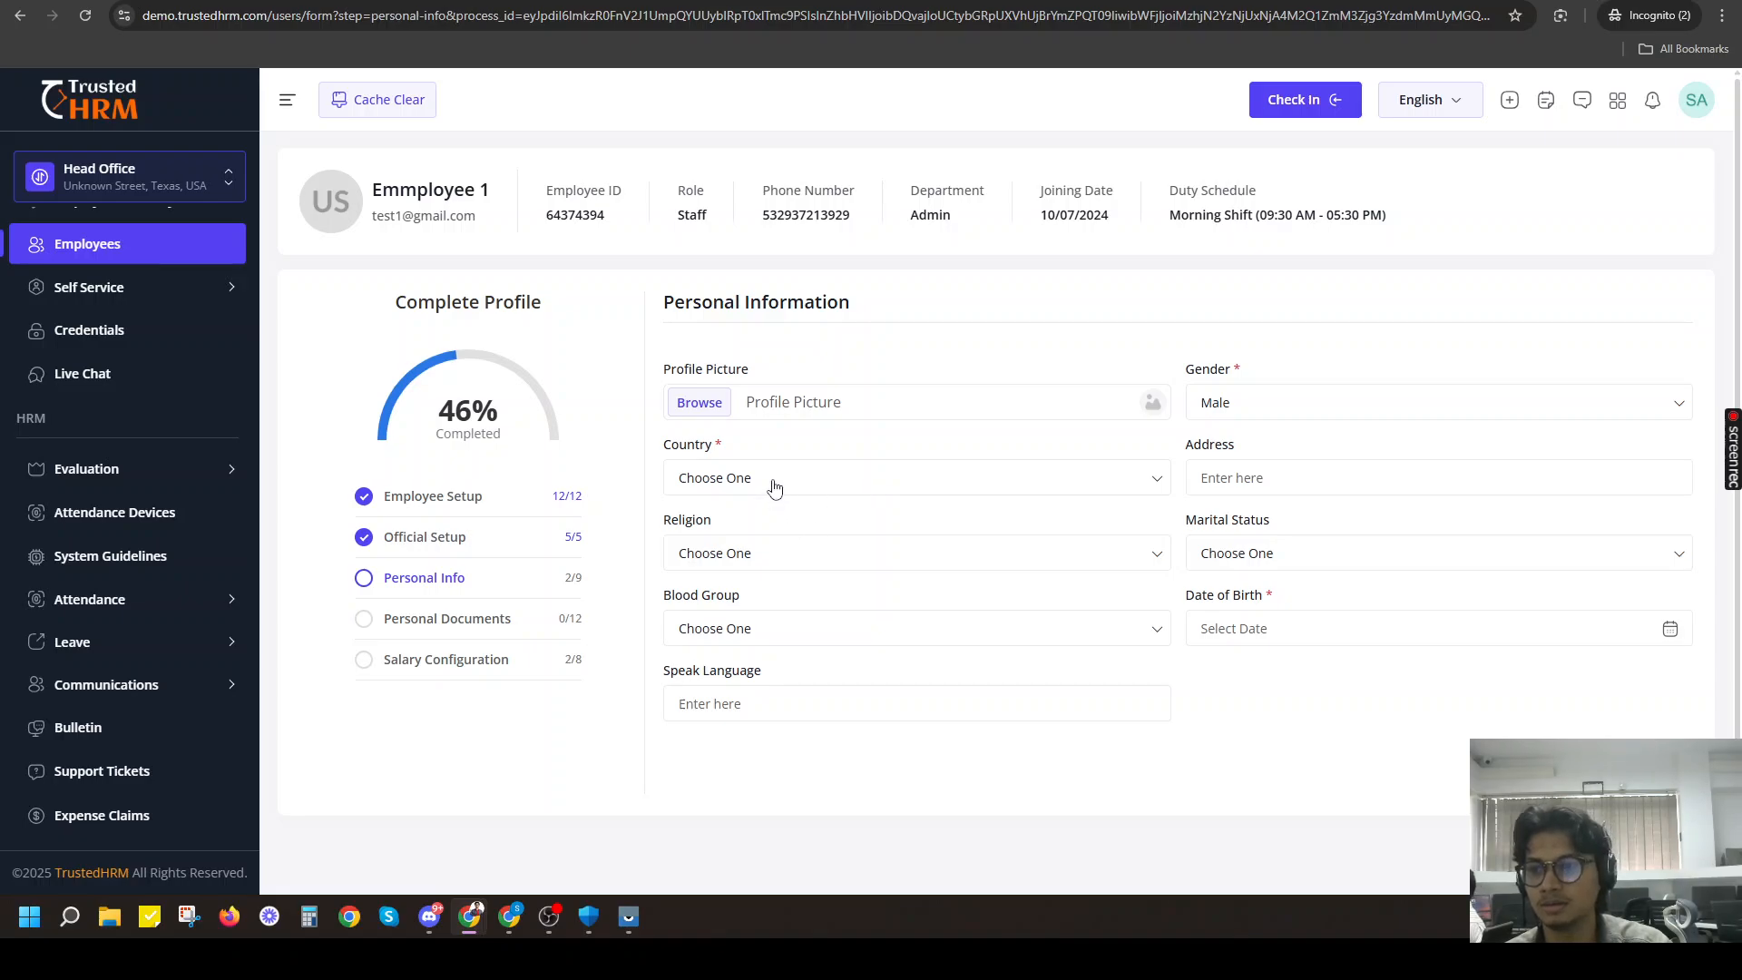
{"action": "left_click", "coordinate": [774, 488]}
{"action": "scroll", "coordinate": [760, 644], "scroll_direction": "down", "scroll_amount": 3}
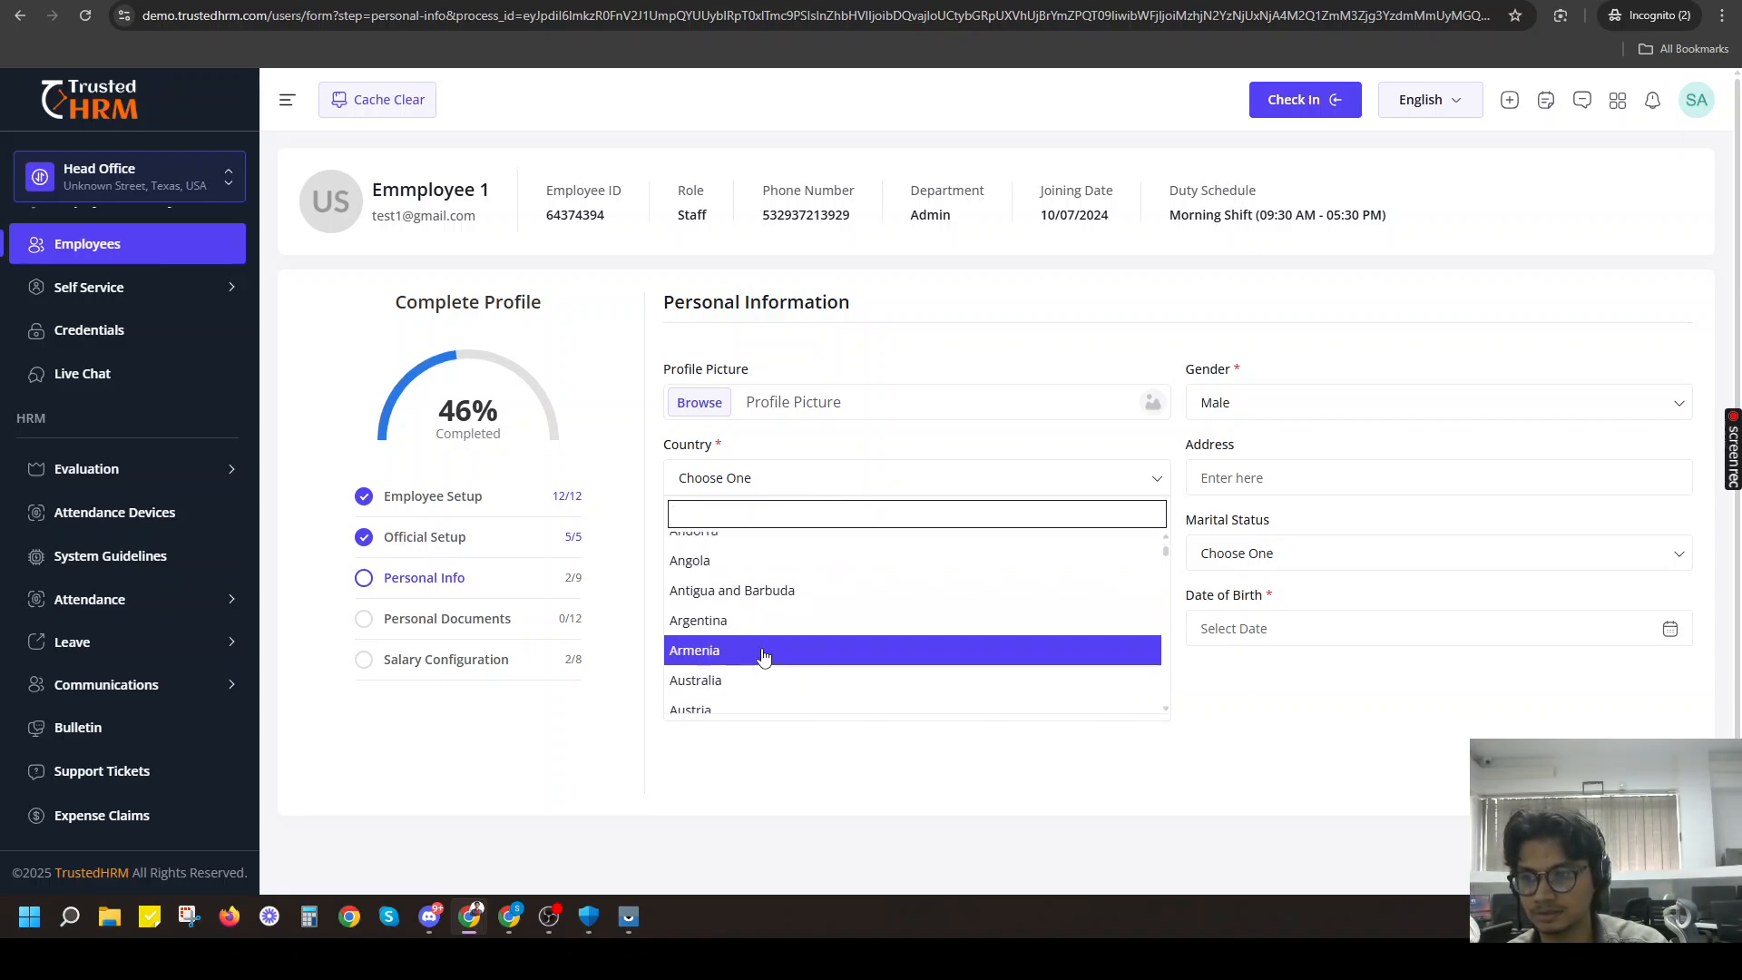
{"action": "scroll", "coordinate": [767, 635], "scroll_direction": "down", "scroll_amount": 2}
{"action": "scroll", "coordinate": [821, 599], "scroll_direction": "up", "scroll_amount": 5}
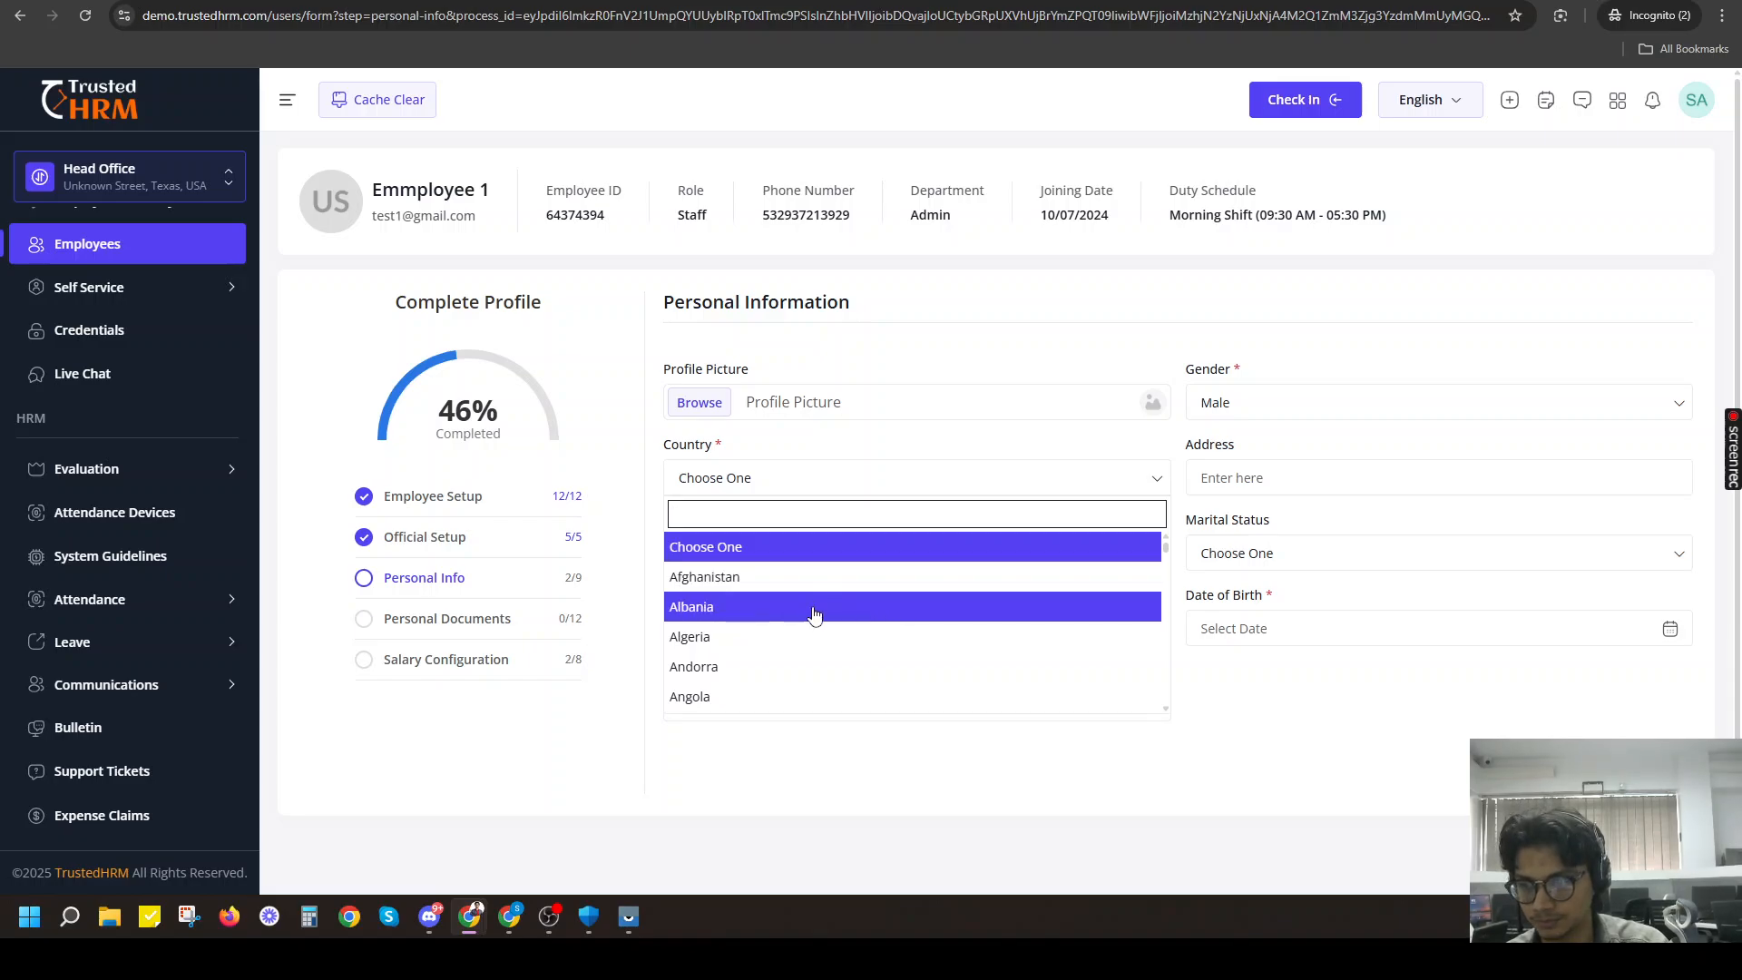
{"action": "left_click", "coordinate": [796, 637]}
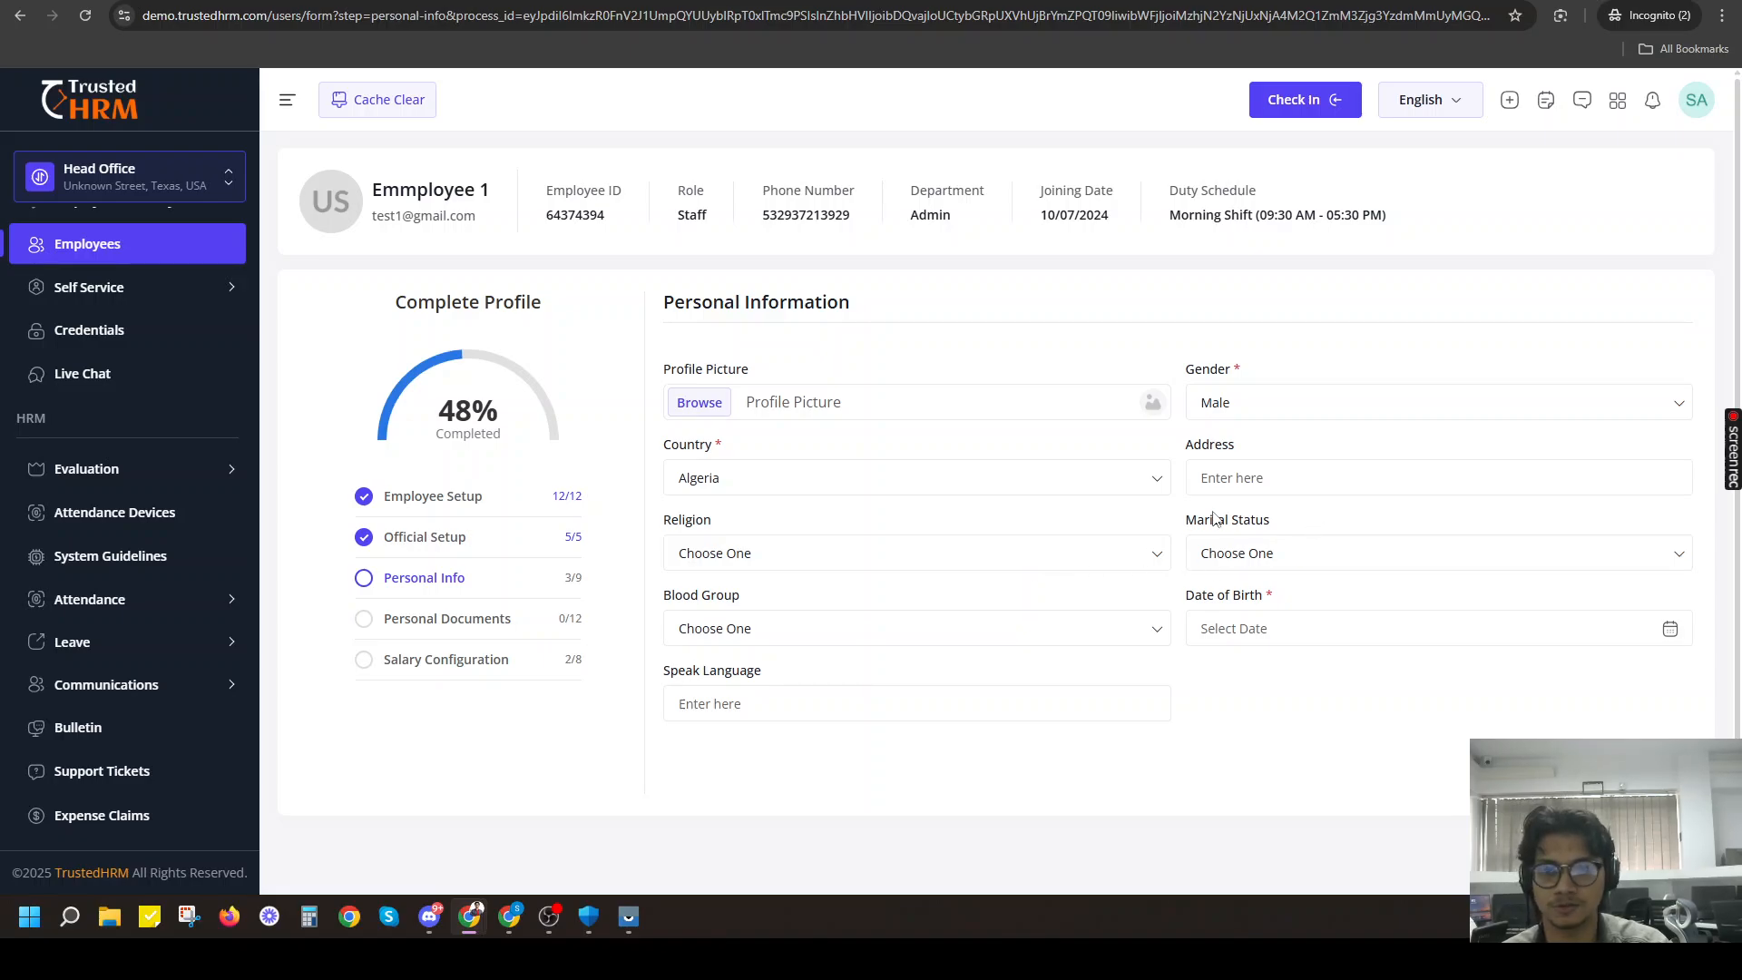
Enter the employee's address and set the religion to Islam.
{"action": "left_click", "coordinate": [1235, 485]}
{"action": "type", "text": "121"}
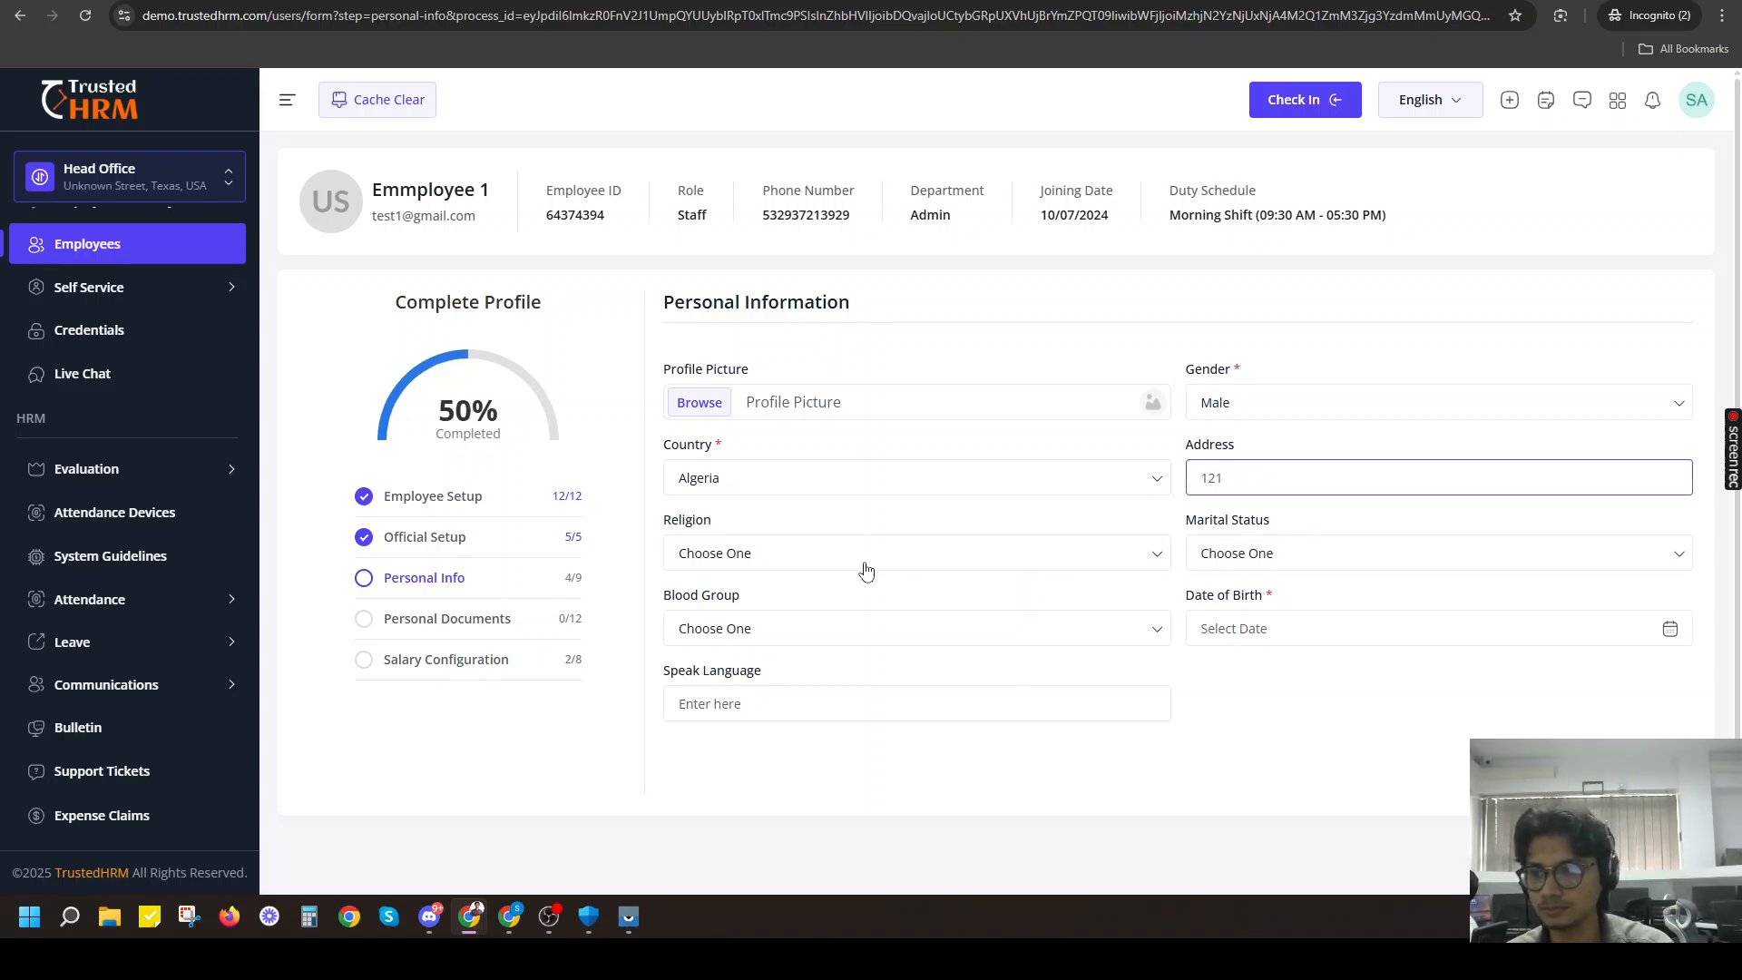
{"action": "left_click", "coordinate": [867, 569]}
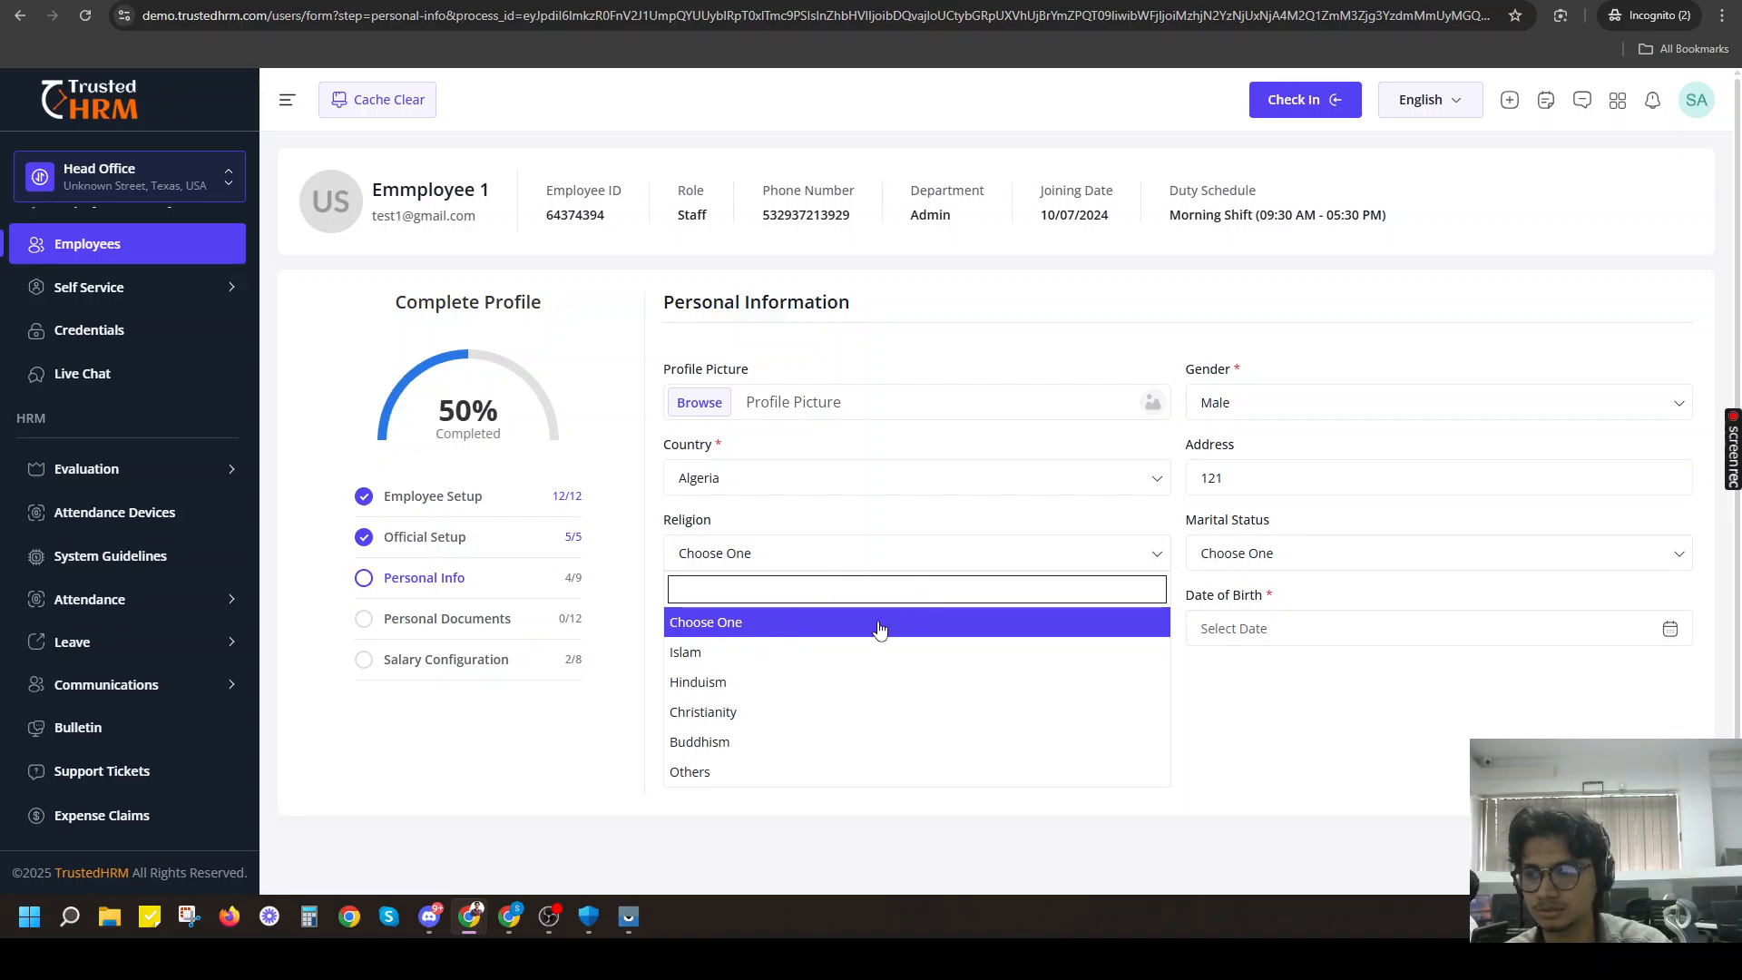
{"action": "left_click", "coordinate": [759, 648]}
Set the marital status to Married and the blood group to O+.
{"action": "left_click", "coordinate": [1331, 549]}
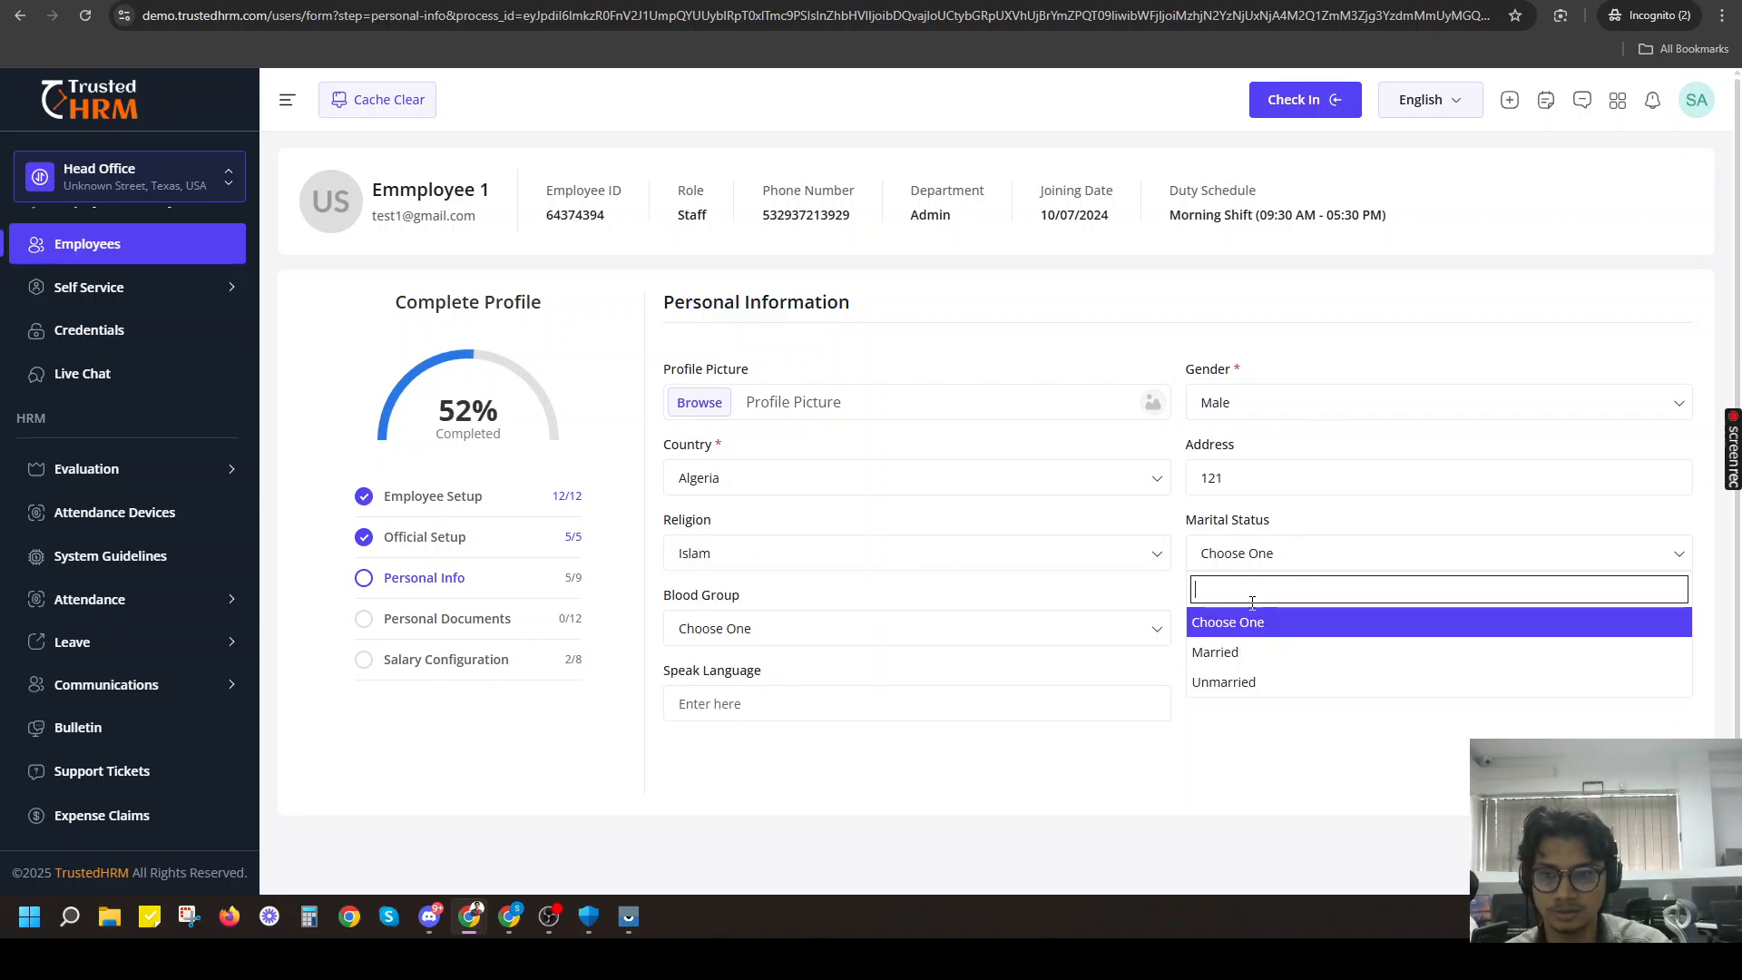
{"action": "left_click", "coordinate": [1250, 652]}
{"action": "scroll", "coordinate": [779, 494], "scroll_direction": "down", "scroll_amount": 1}
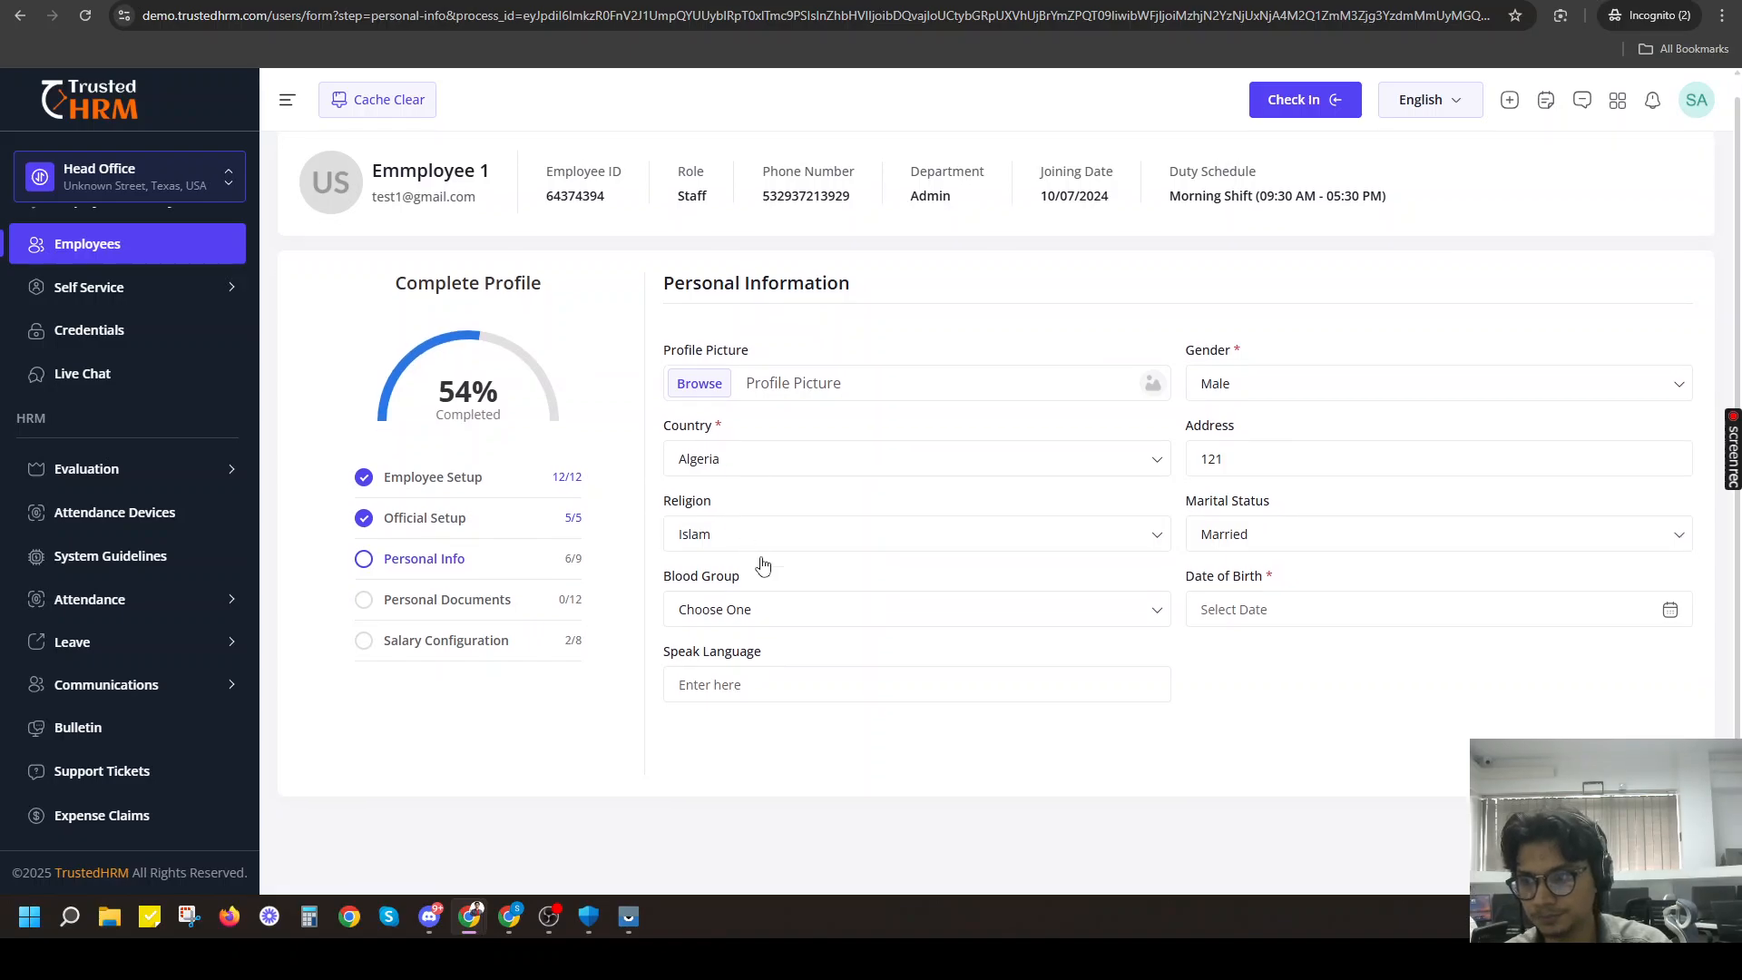
{"action": "left_click", "coordinate": [736, 621]}
{"action": "scroll", "coordinate": [739, 704], "scroll_direction": "down", "scroll_amount": 2}
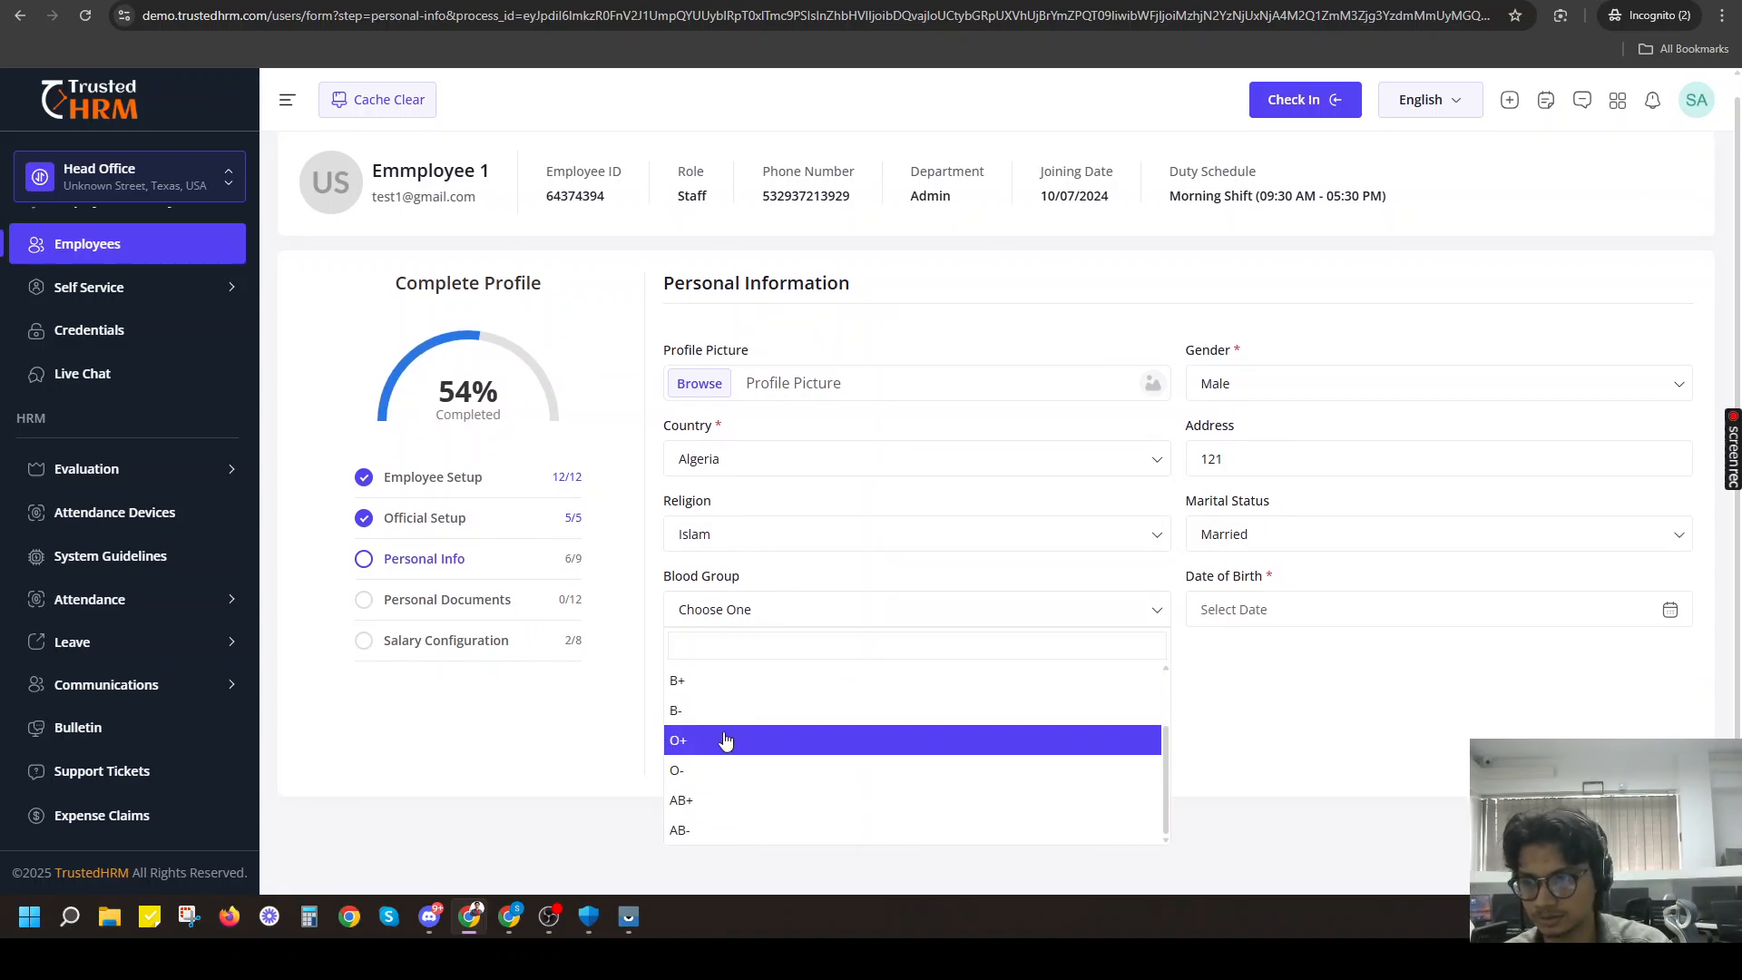
{"action": "left_click", "coordinate": [723, 739]}
Fill in the employee's date of birth by choosing the year, month and day in the calendar.
{"action": "left_click", "coordinate": [1235, 609]}
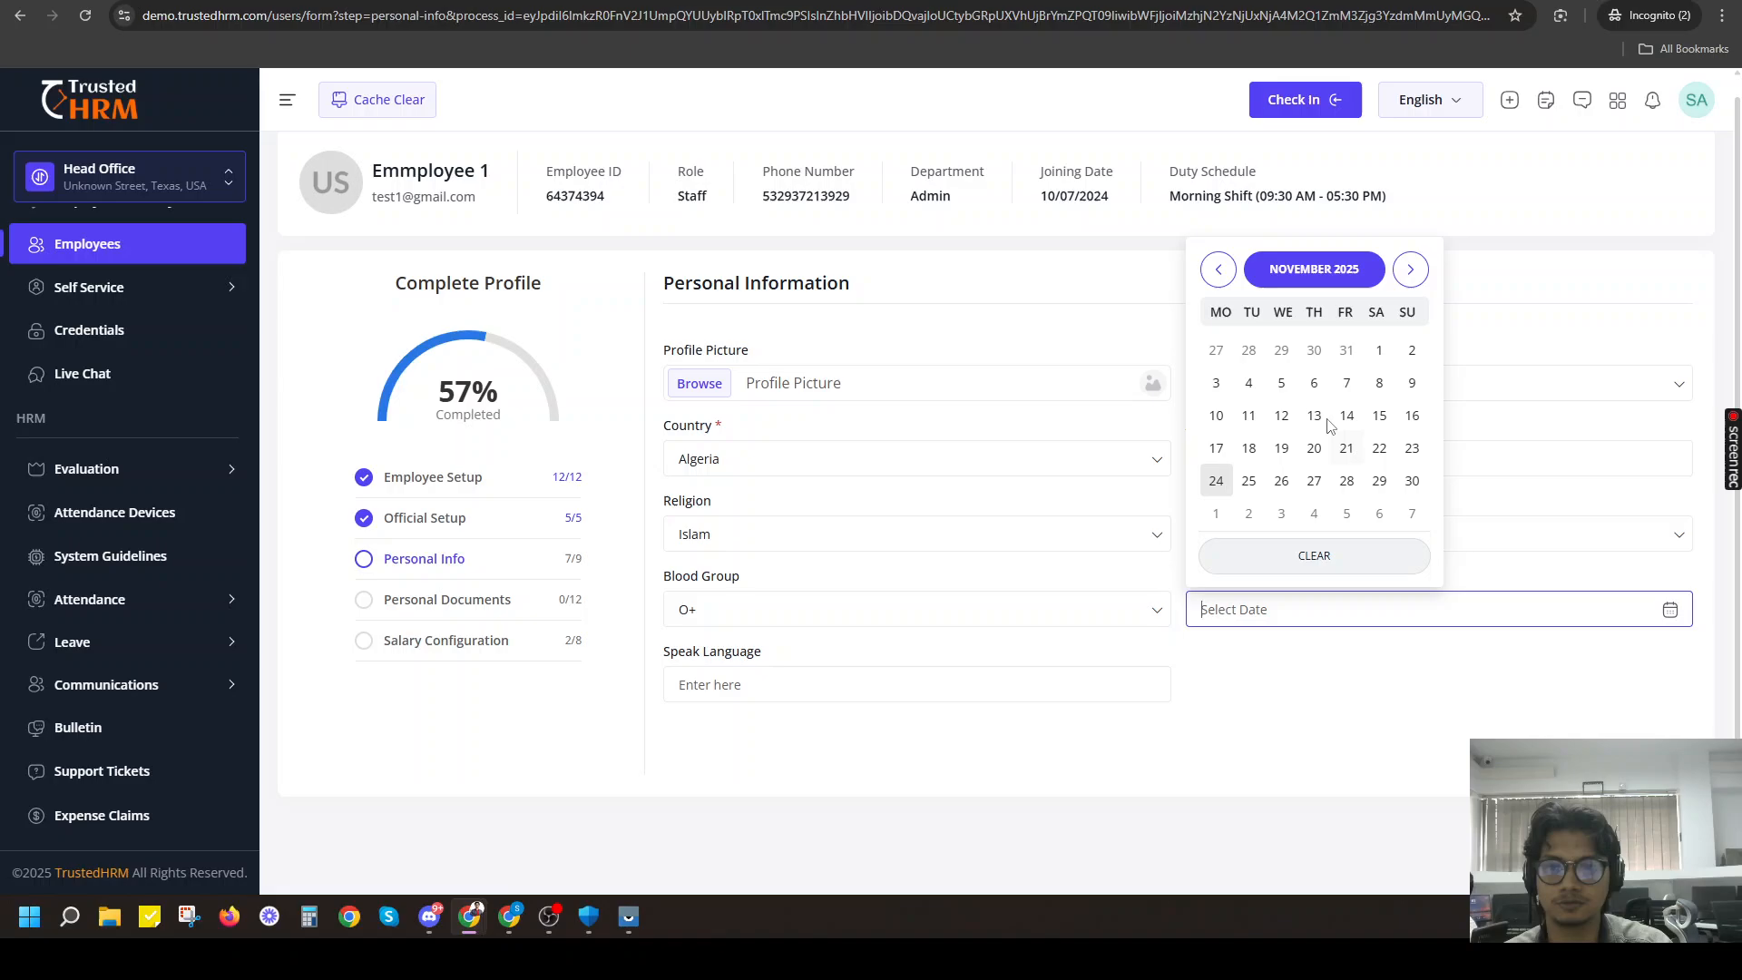
{"action": "left_click", "coordinate": [1314, 271]}
{"action": "scroll", "coordinate": [1313, 283], "scroll_direction": "up", "scroll_amount": 1}
{"action": "left_click", "coordinate": [1313, 292]}
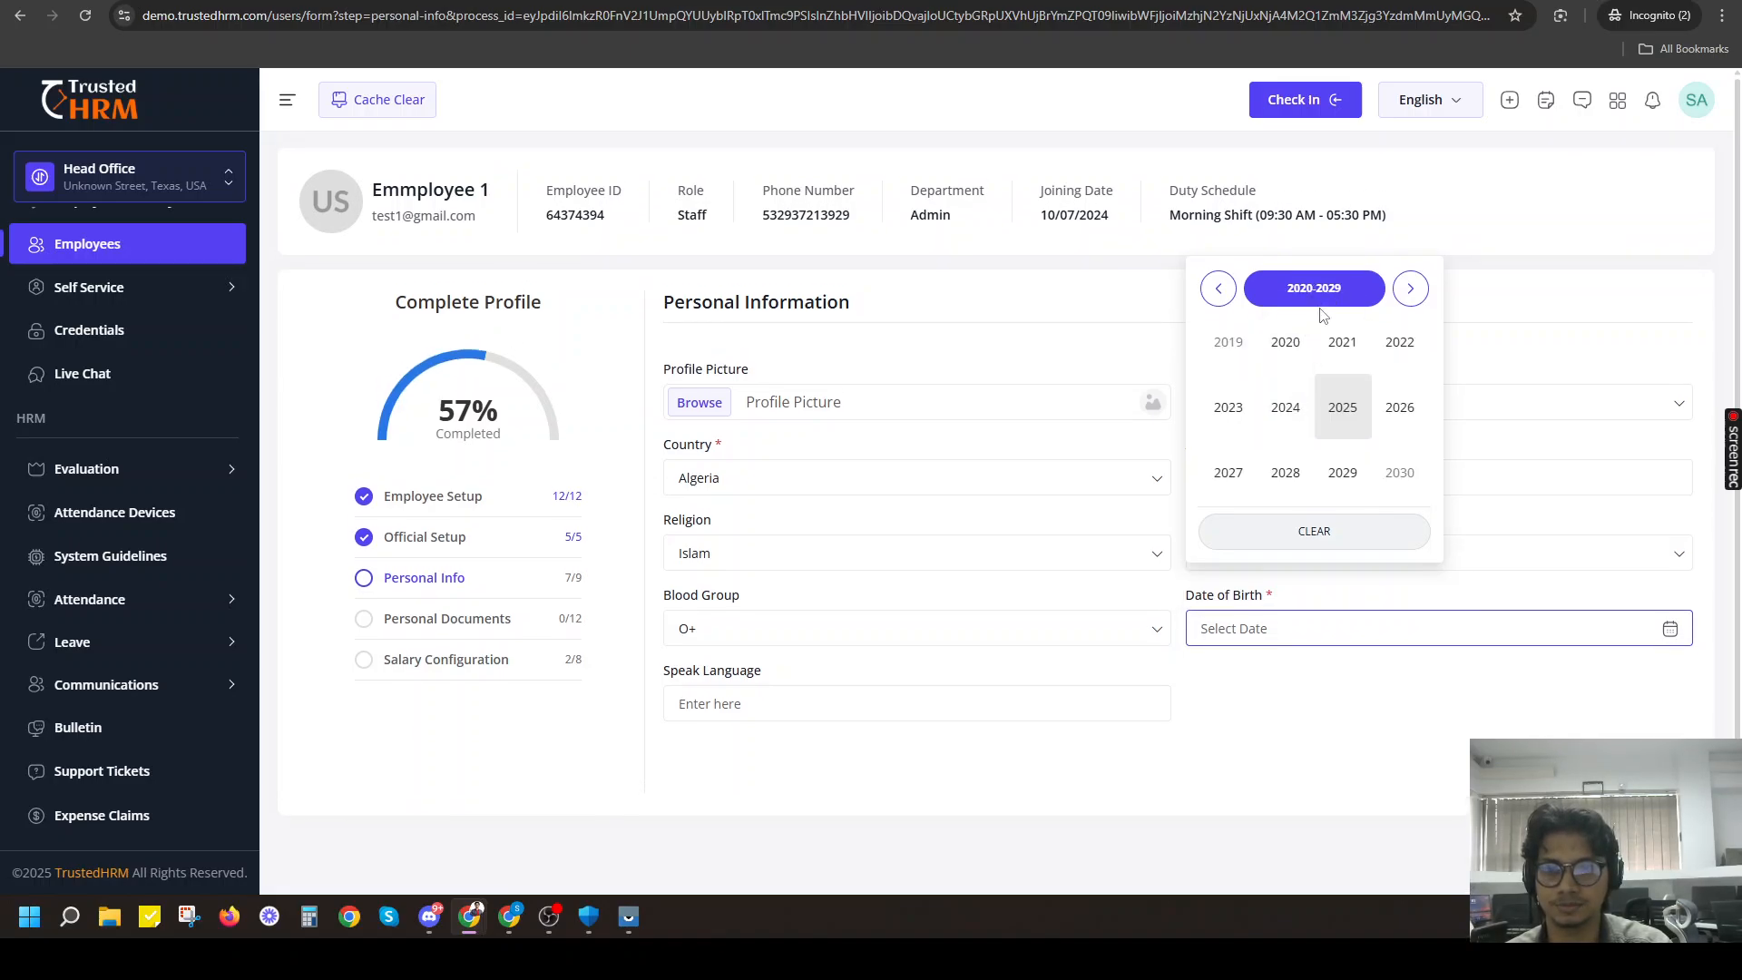
{"action": "left_click", "coordinate": [1220, 291]}
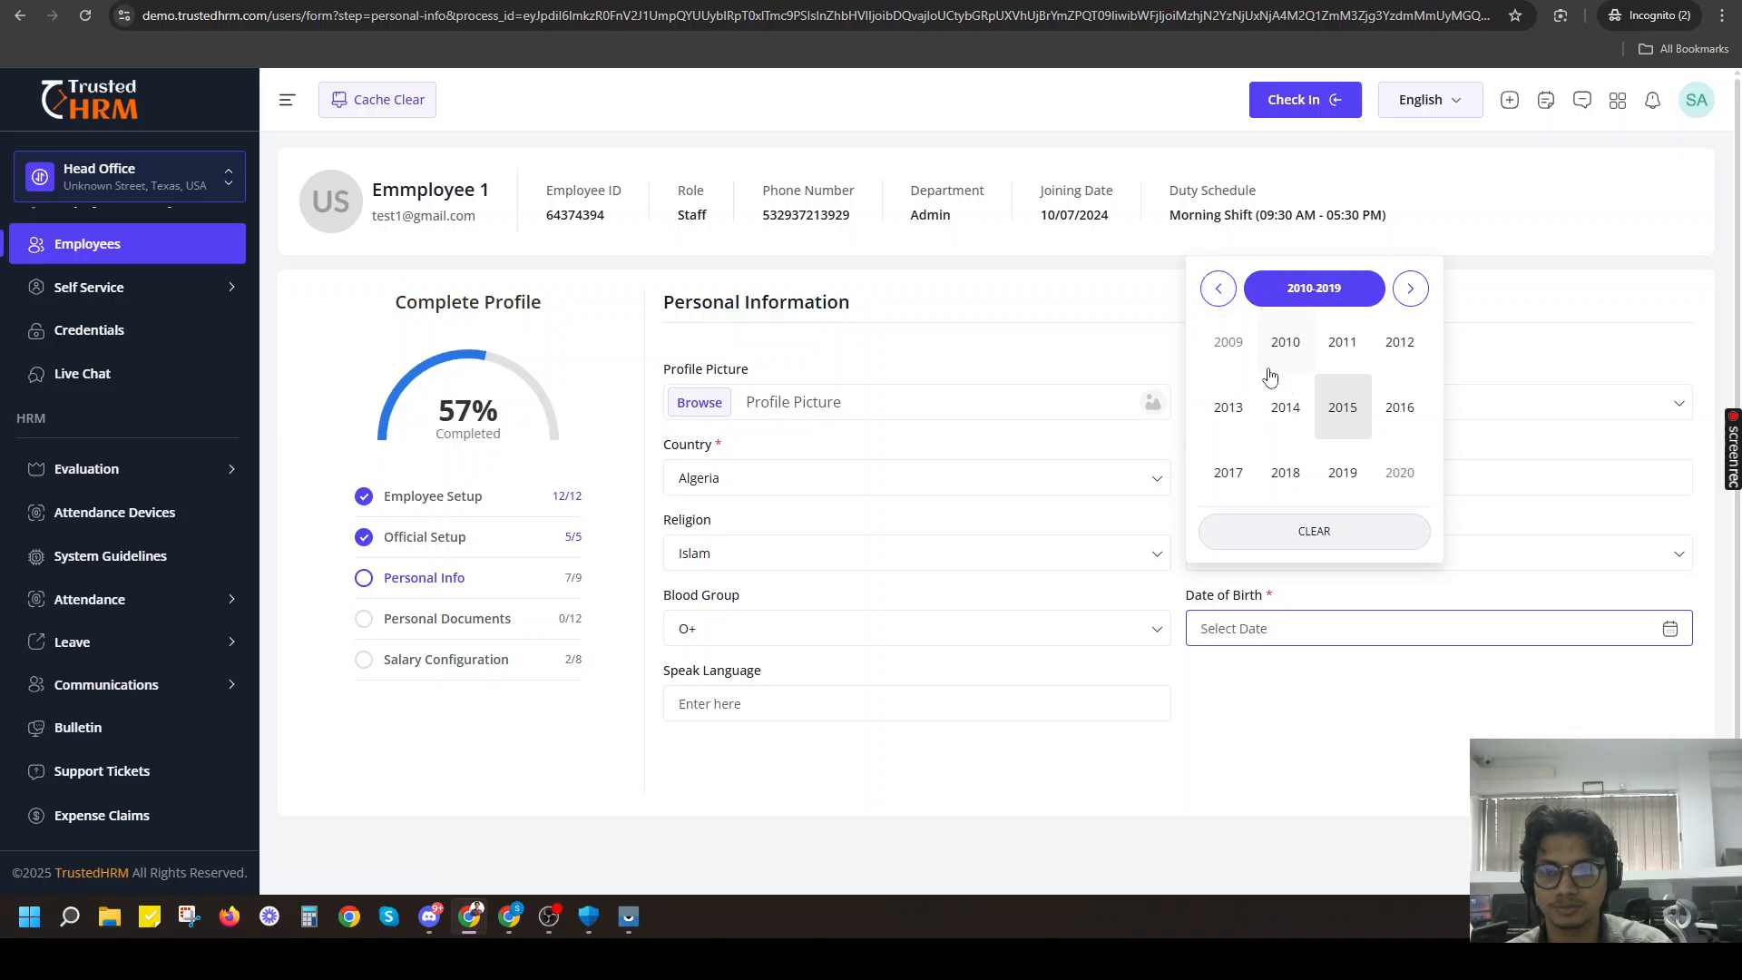
{"action": "left_click", "coordinate": [1217, 288]}
{"action": "left_click", "coordinate": [1283, 347]}
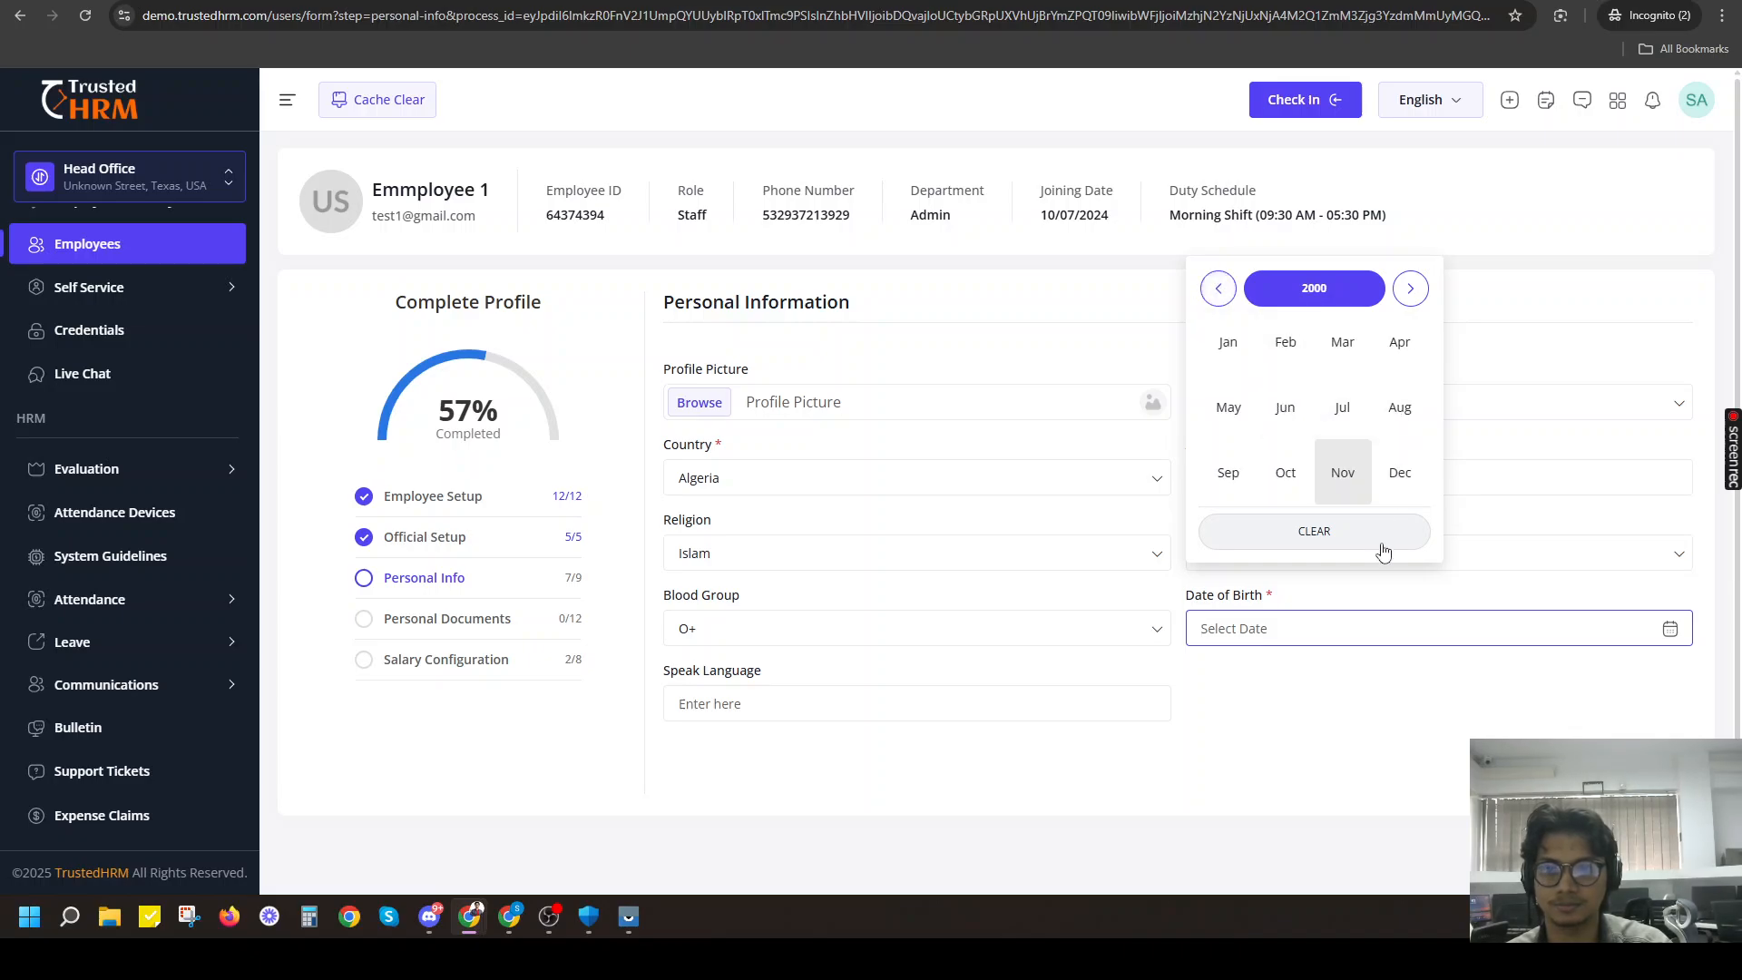
{"action": "left_click", "coordinate": [1352, 441]}
{"action": "left_click", "coordinate": [1350, 462]}
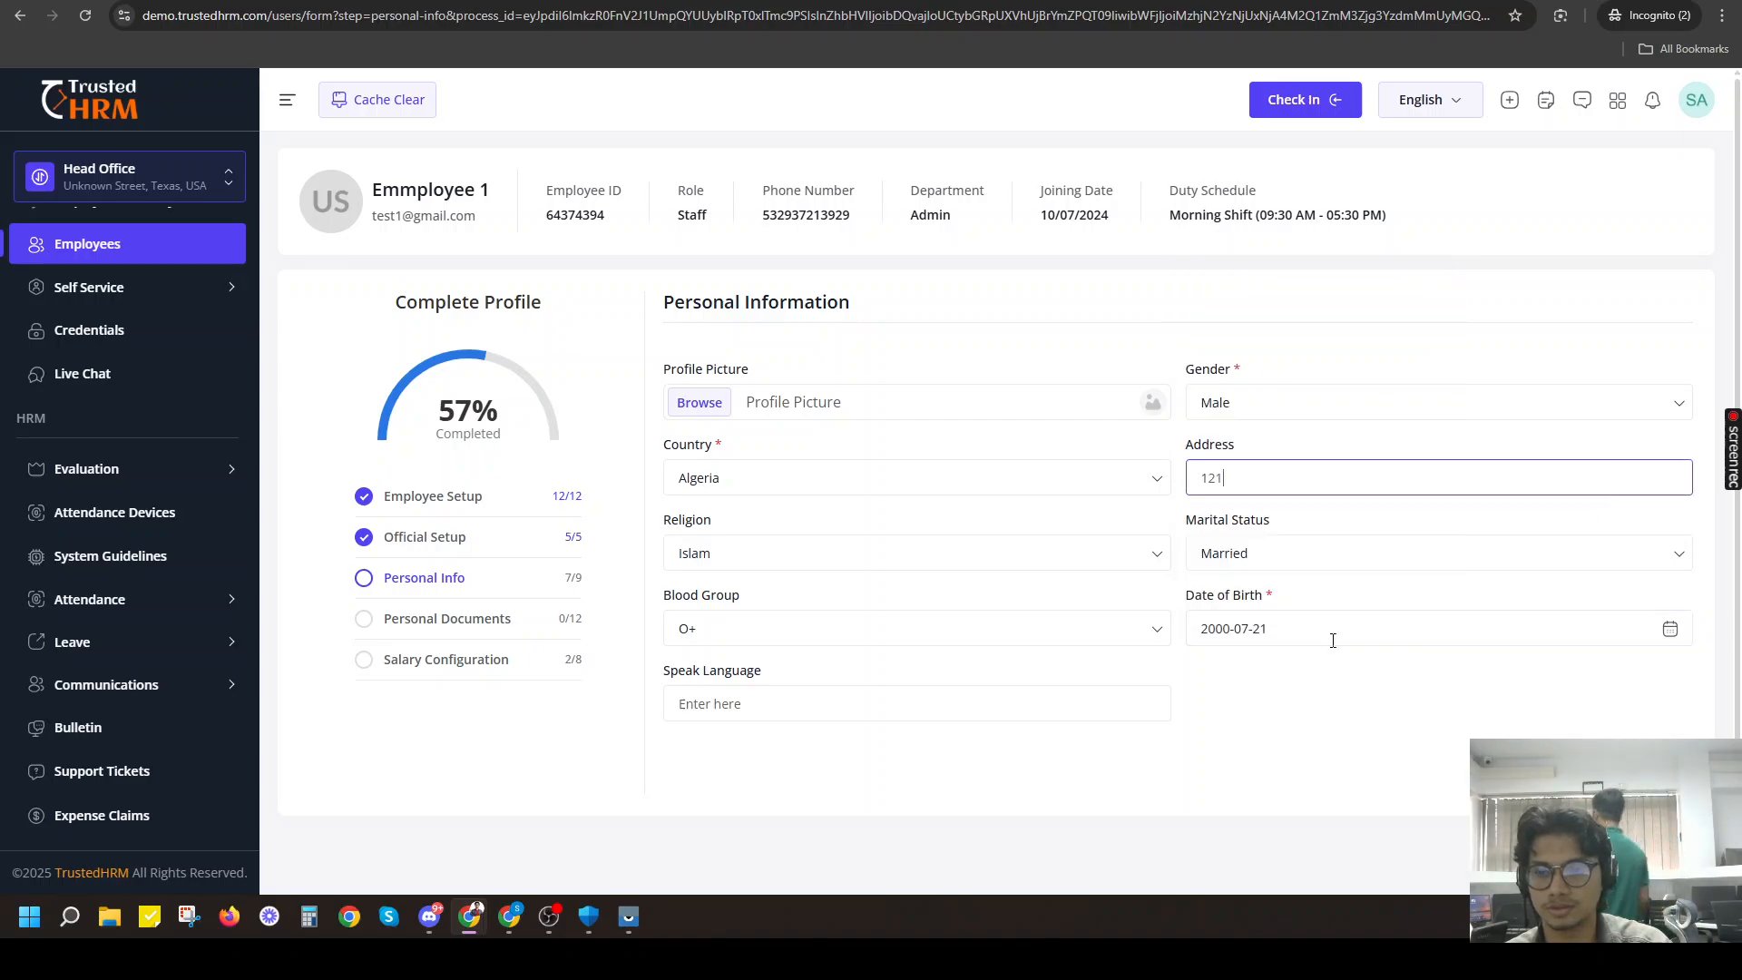
Enter English and French as the spoken languages and submit the Personal Info section.
{"action": "left_click", "coordinate": [914, 694]}
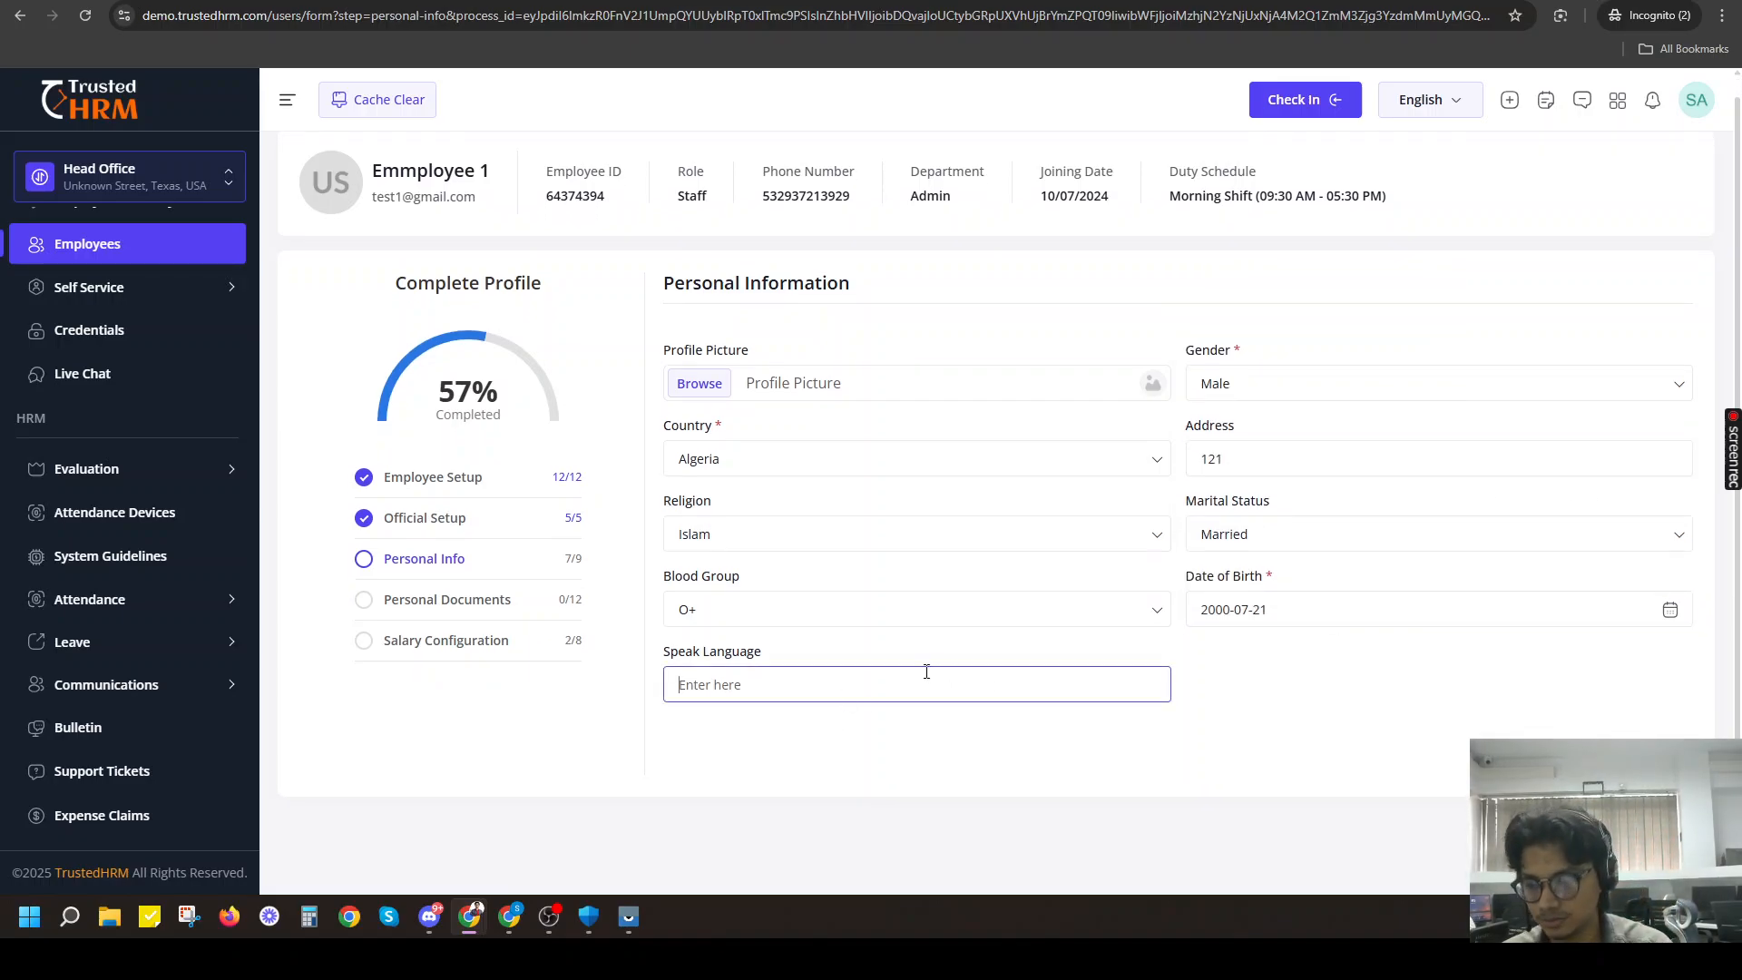
{"action": "type", "text": "English"}
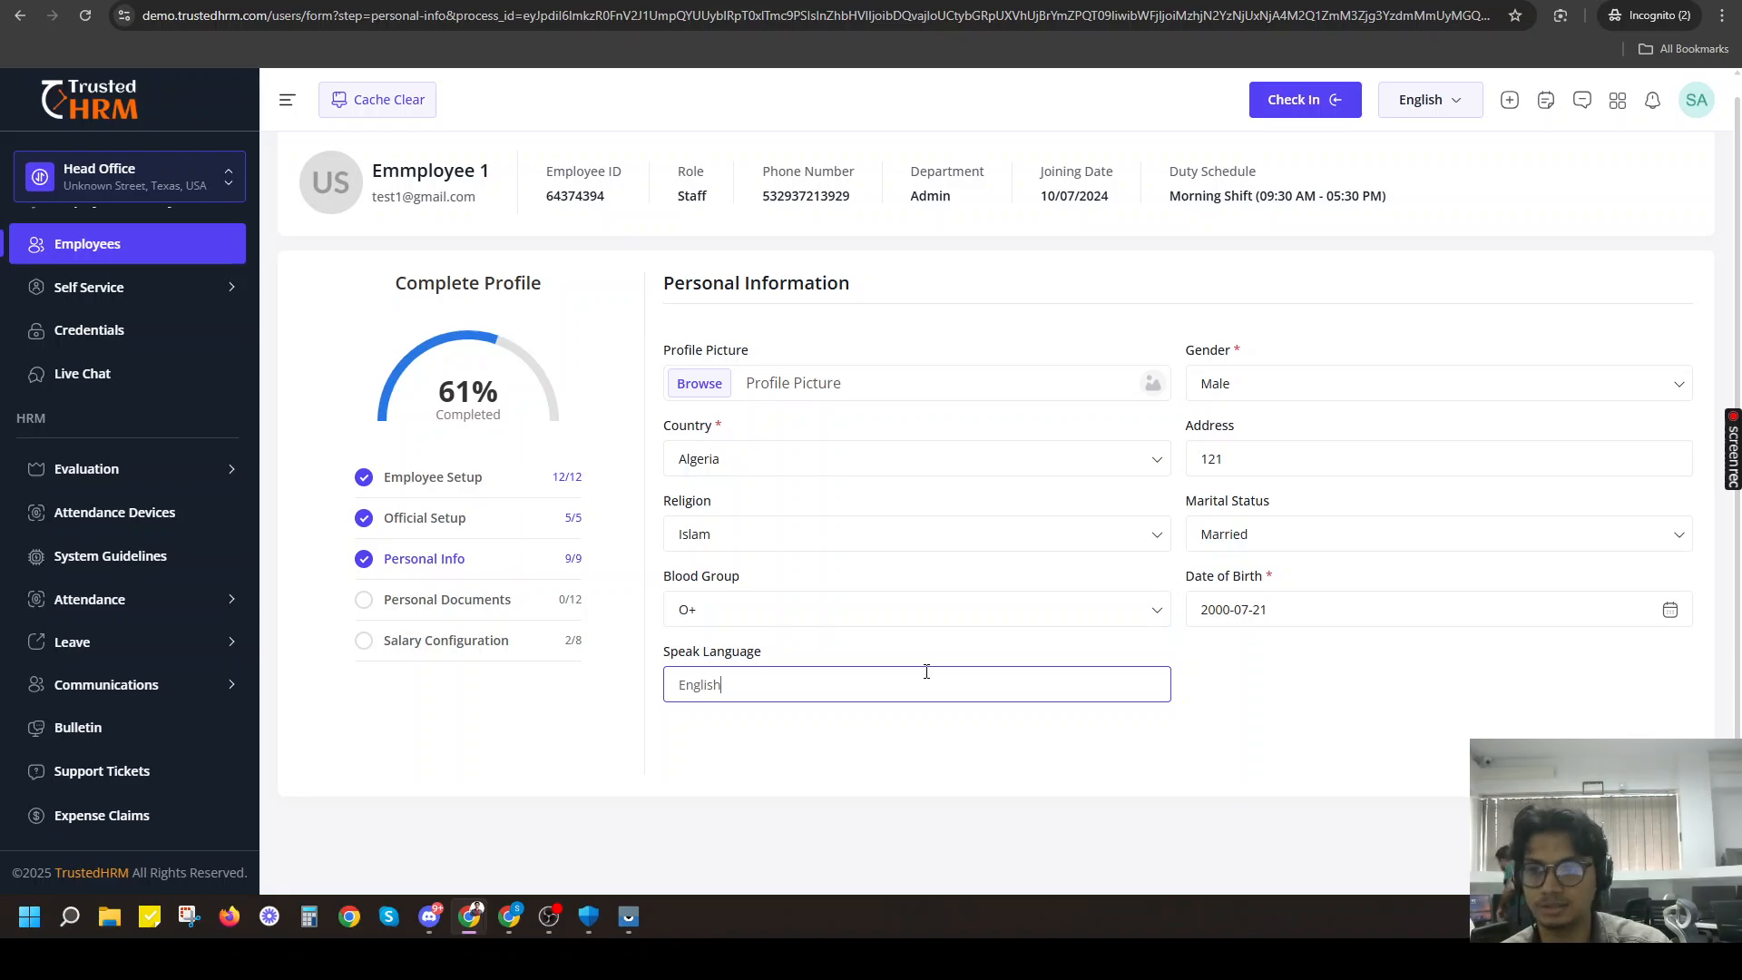
{"action": "left_click", "coordinate": [1306, 777]}
{"action": "left_click", "coordinate": [781, 686]}
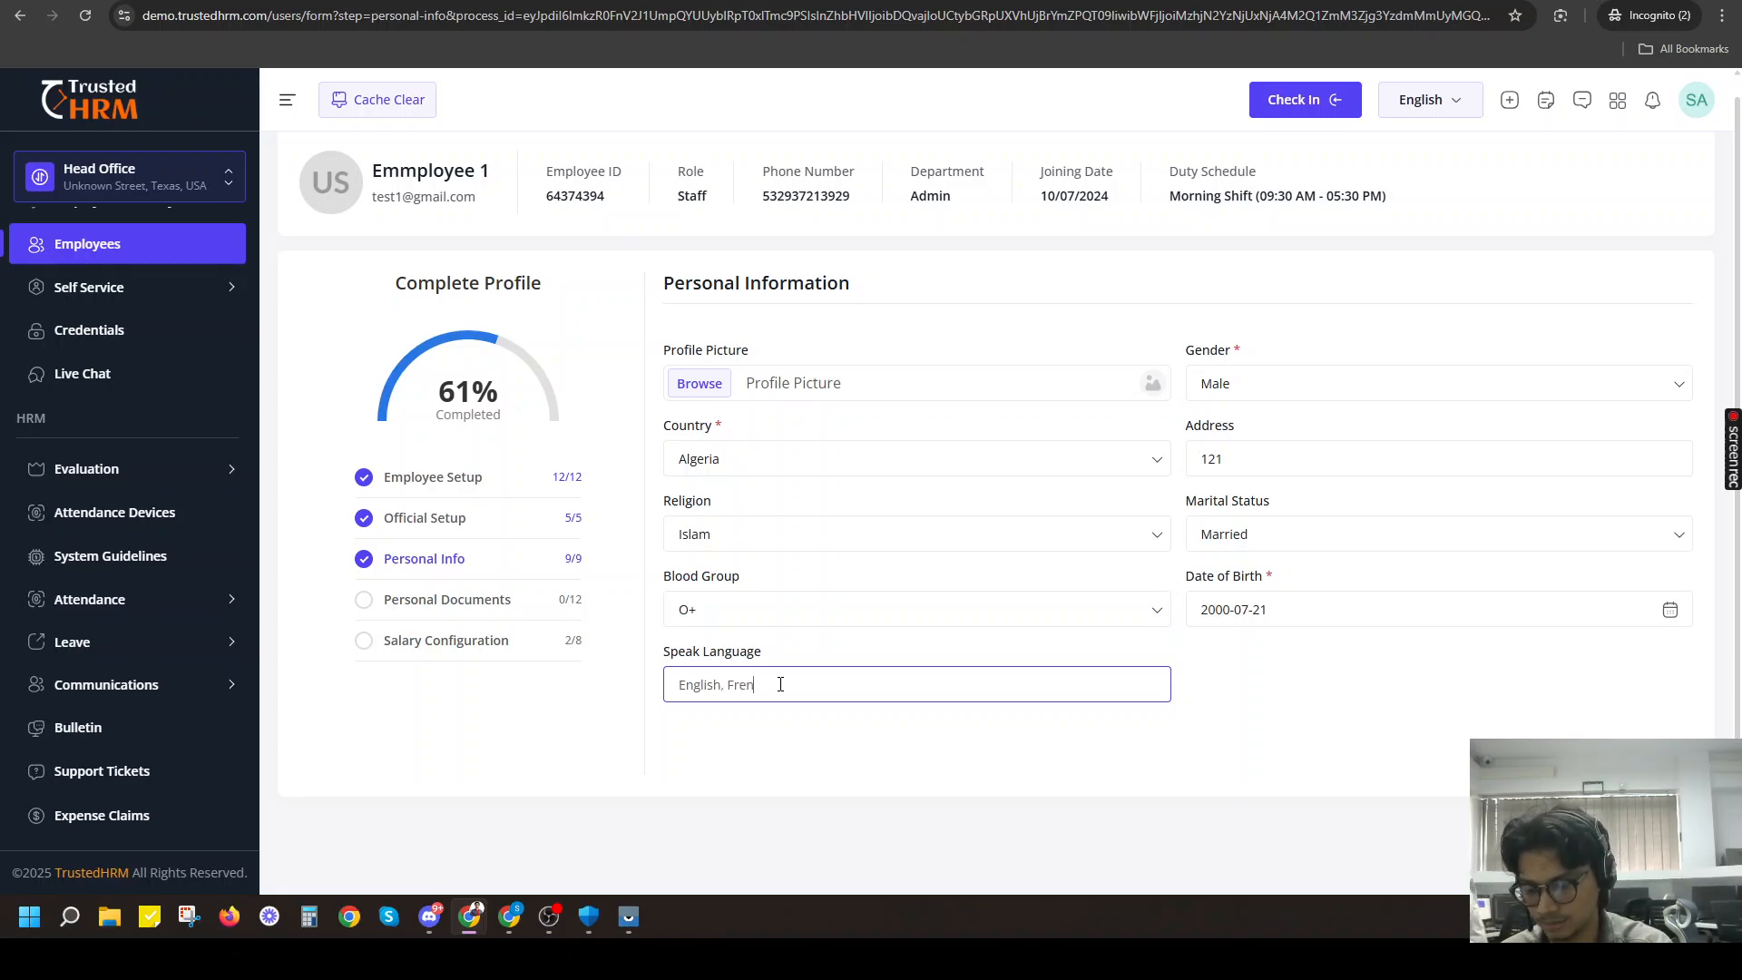
{"action": "key", "text": "Return"}
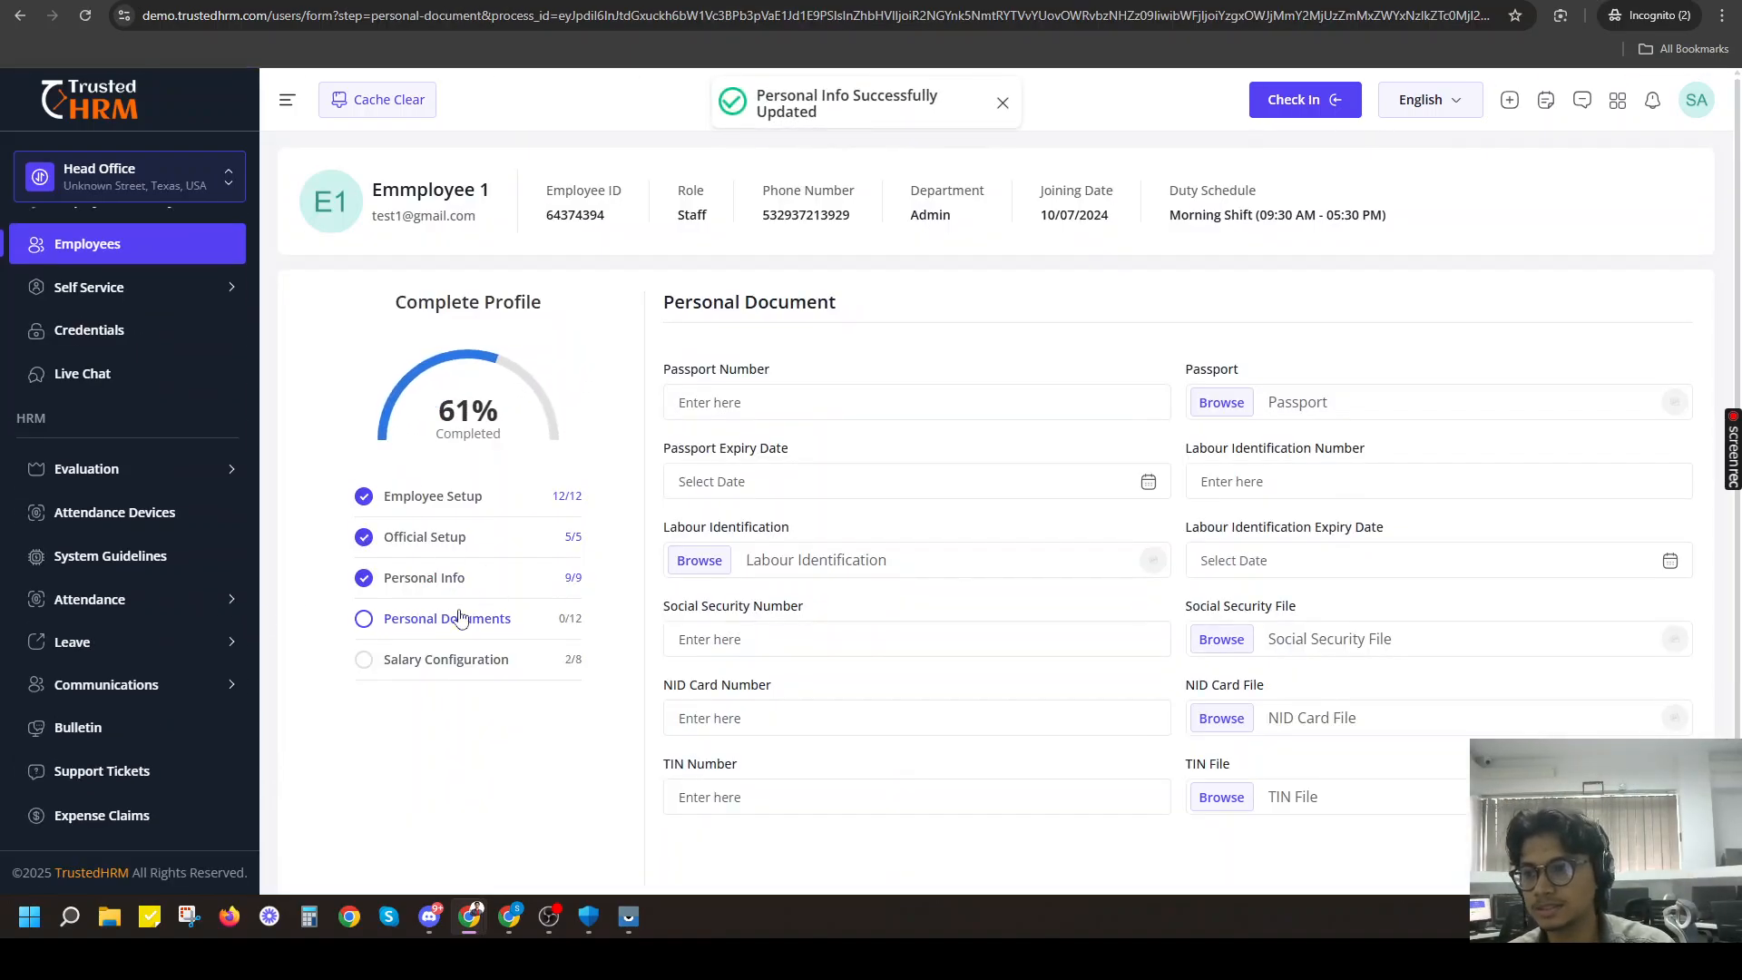
Leave the Personal Documents fields empty and proceed to the Salary Configuration section.
{"action": "scroll", "coordinate": [1039, 490], "scroll_direction": "down", "scroll_amount": 1}
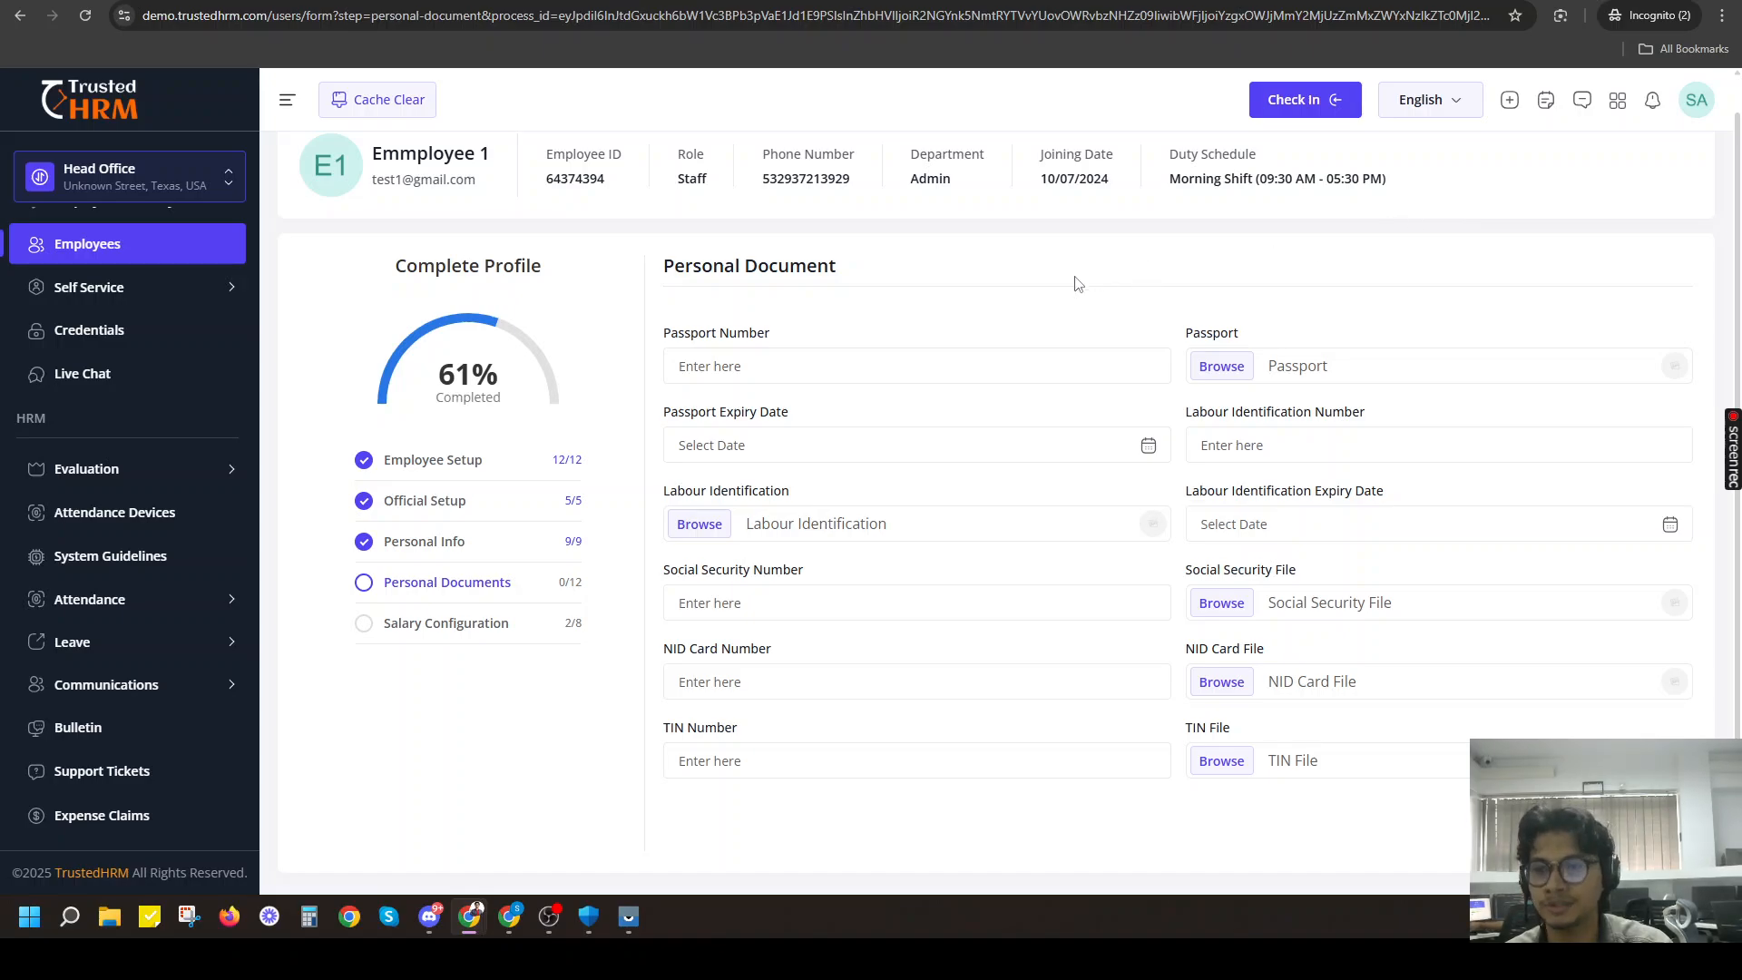
{"action": "left_click", "coordinate": [850, 369]}
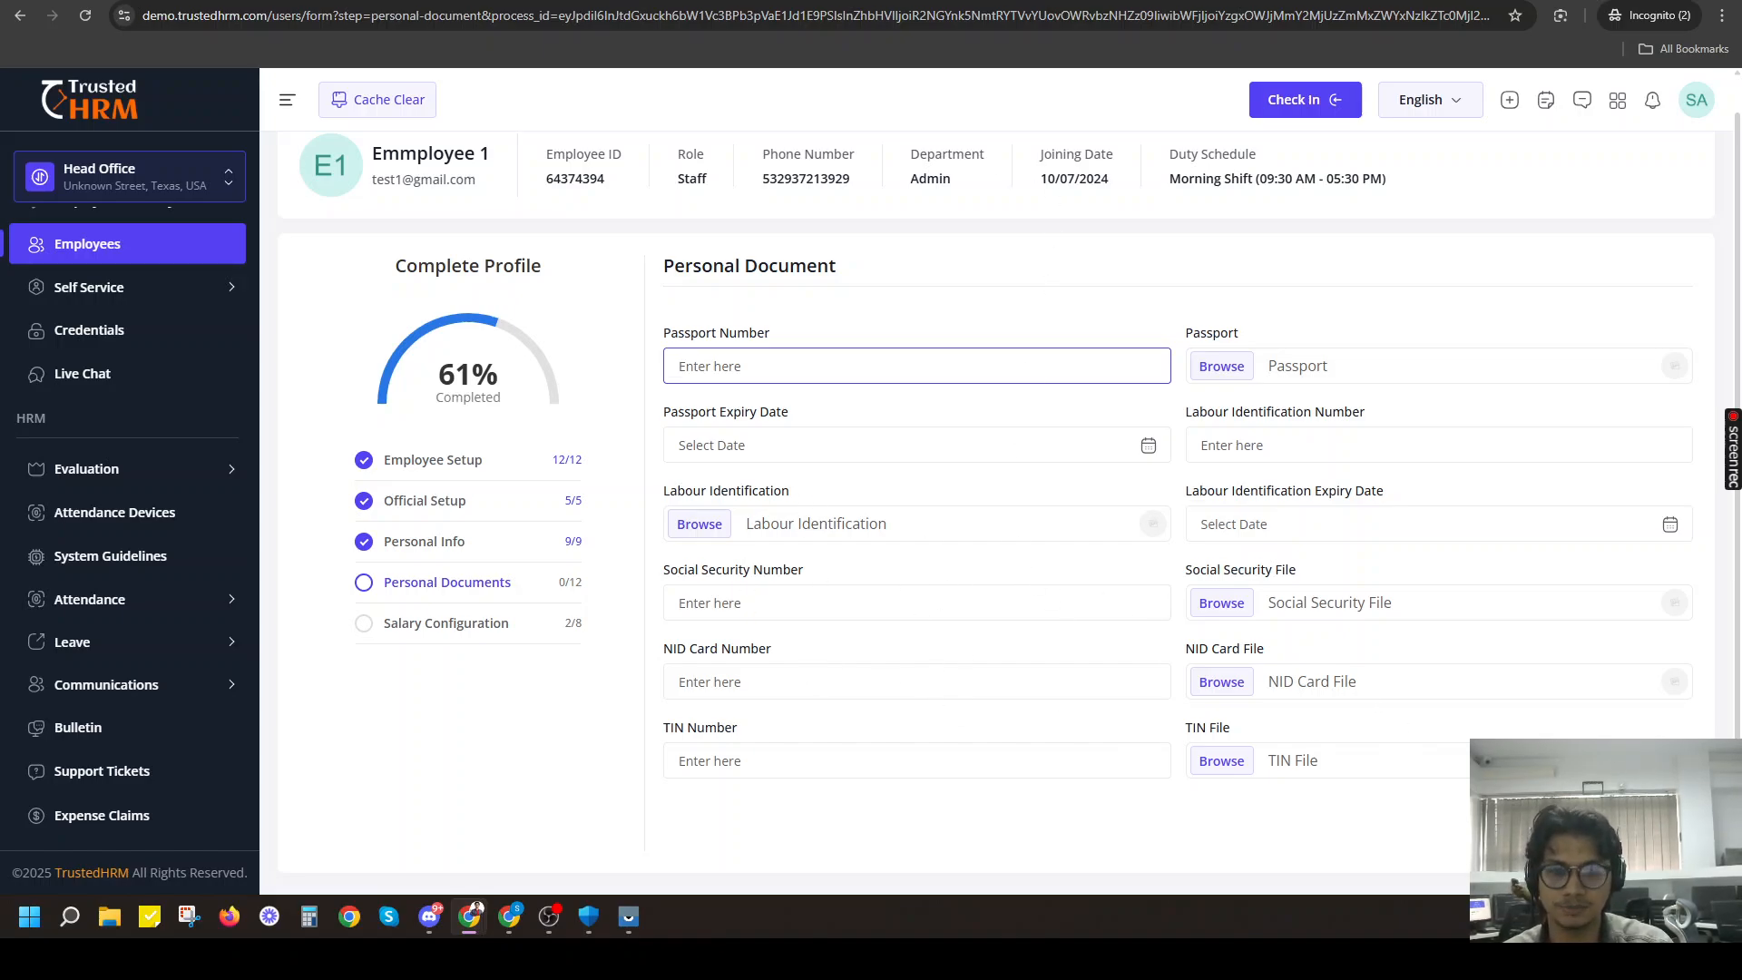
{"action": "left_click", "coordinate": [1637, 833]}
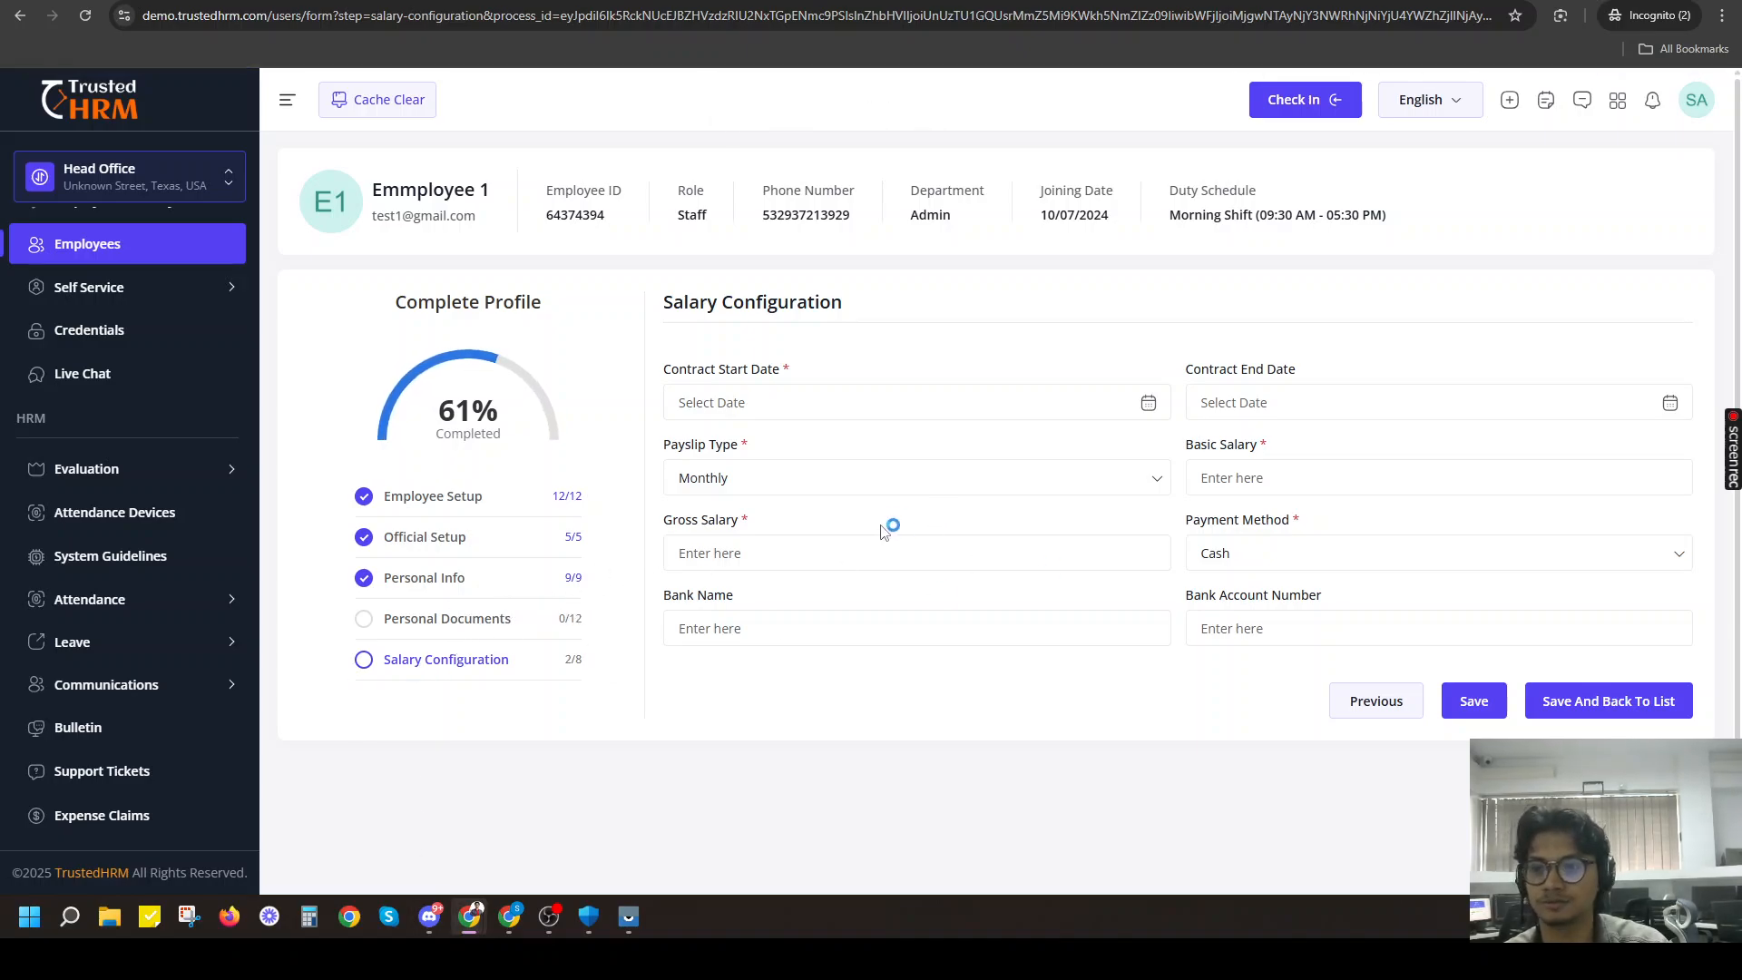
Set the contract start date to 2024-07-26 and leave the contract end date empty.
{"action": "left_click", "coordinate": [803, 403]}
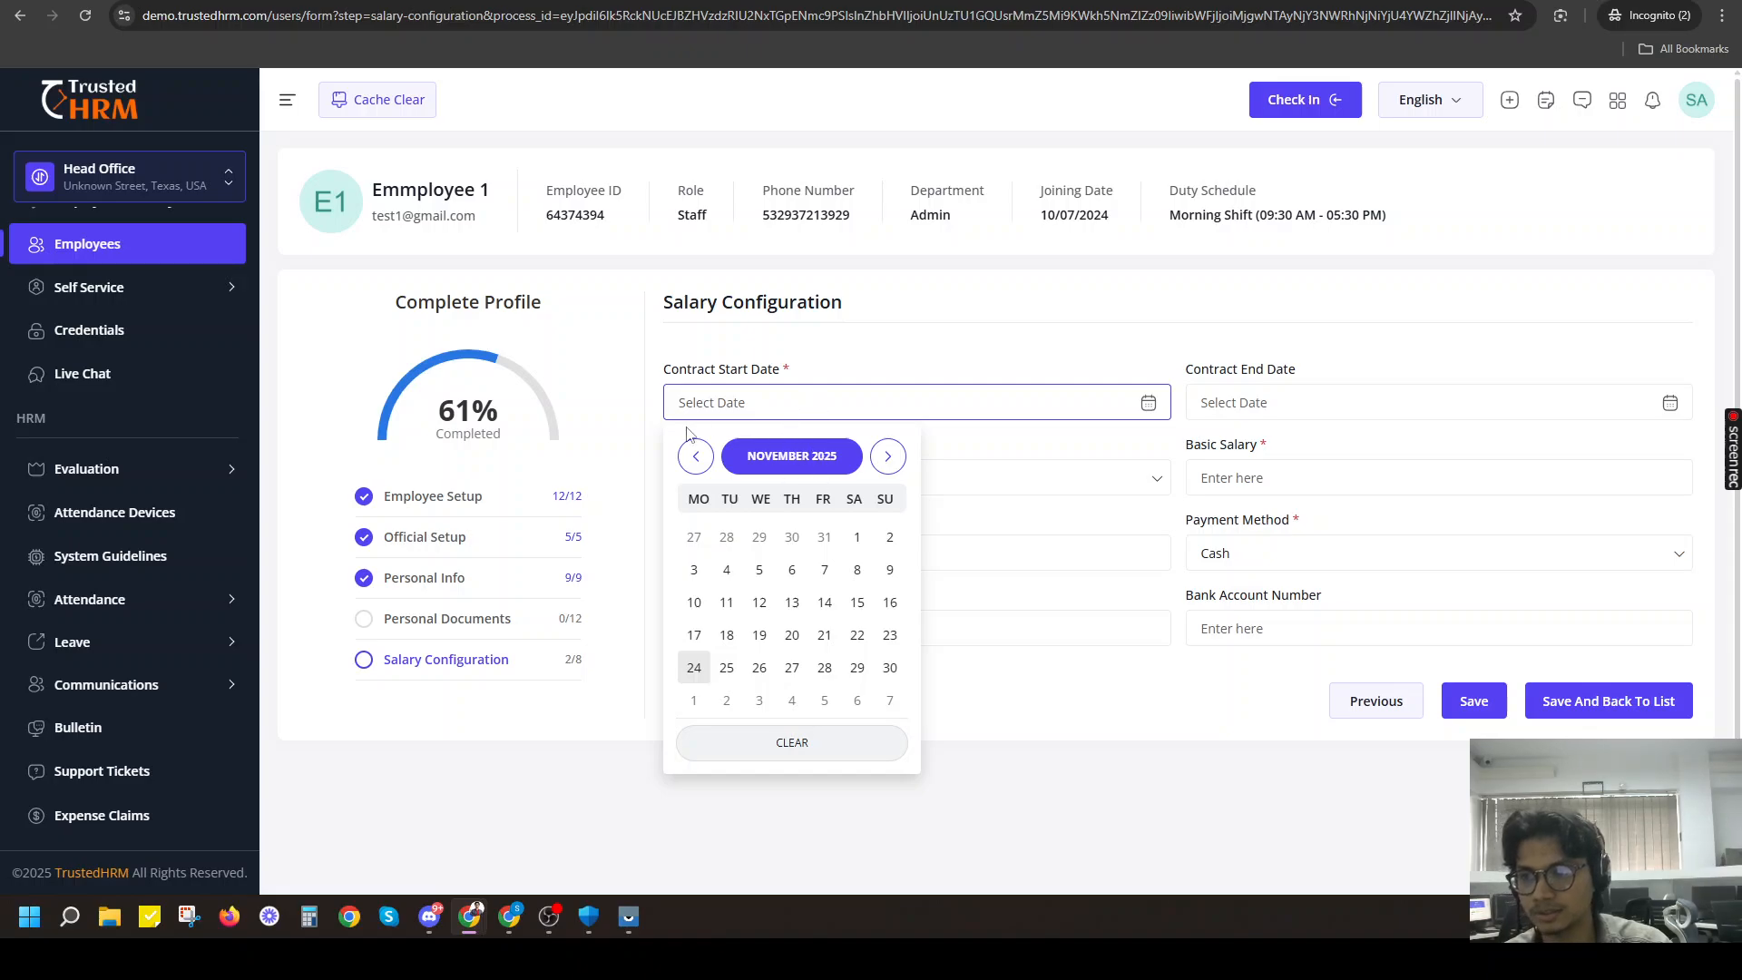
{"action": "left_click", "coordinate": [696, 457]}
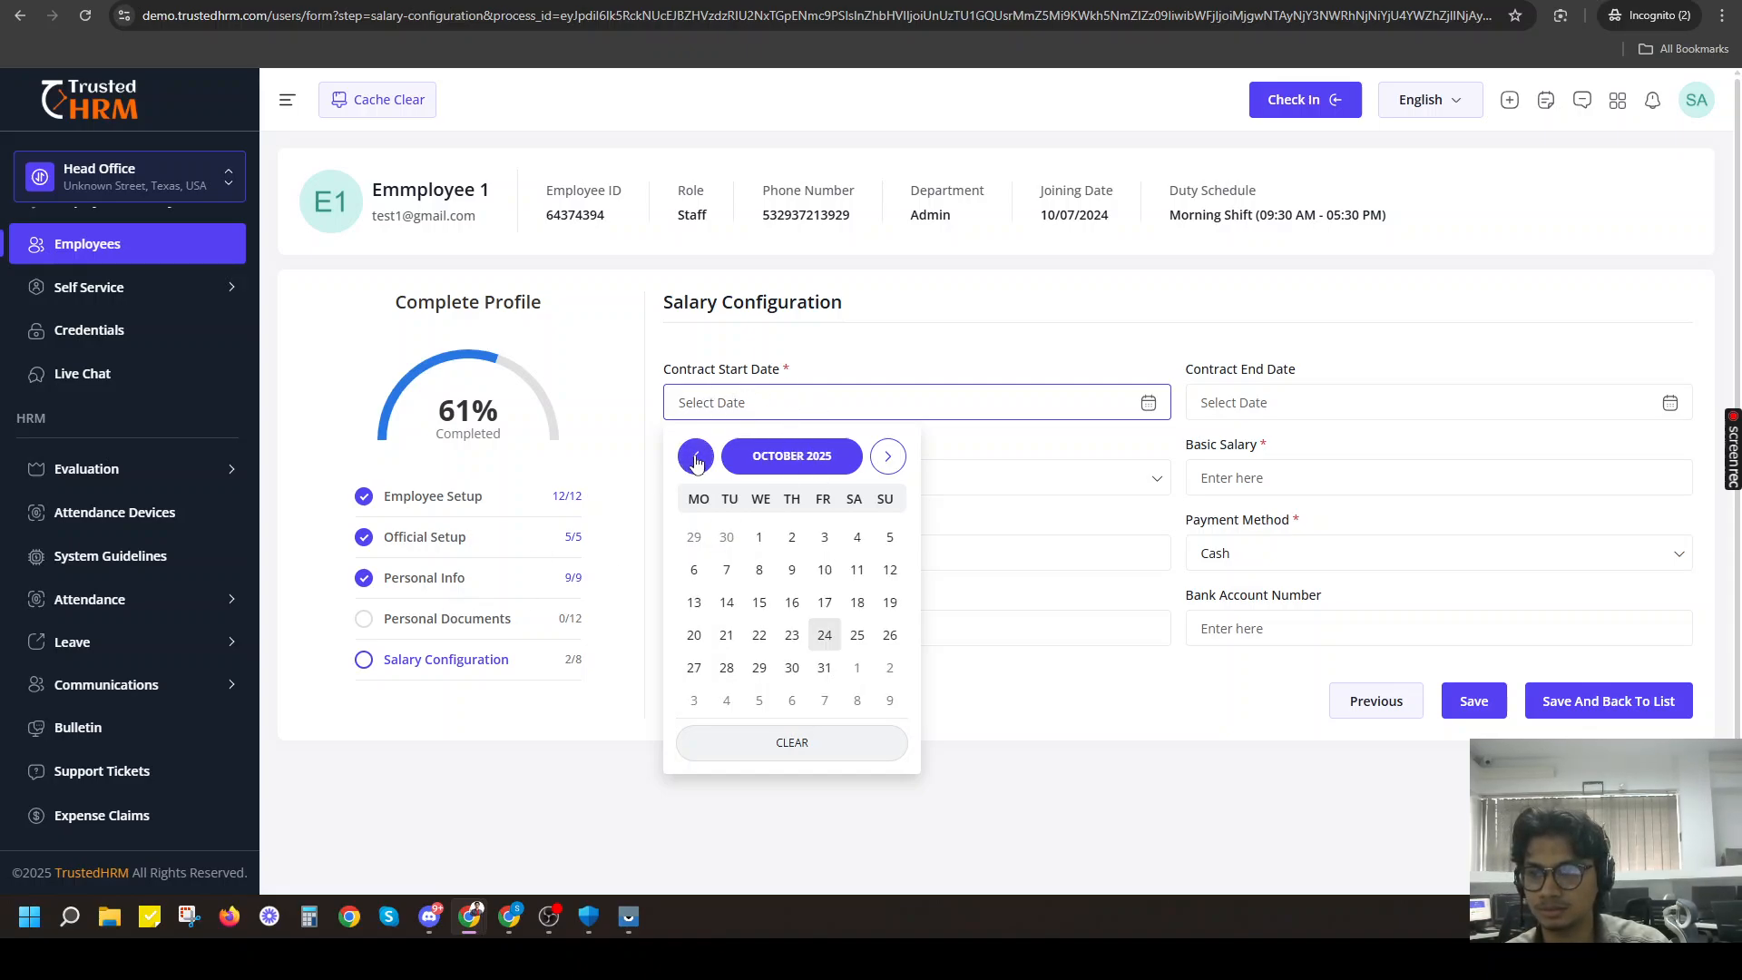
{"action": "left_click", "coordinate": [787, 463]}
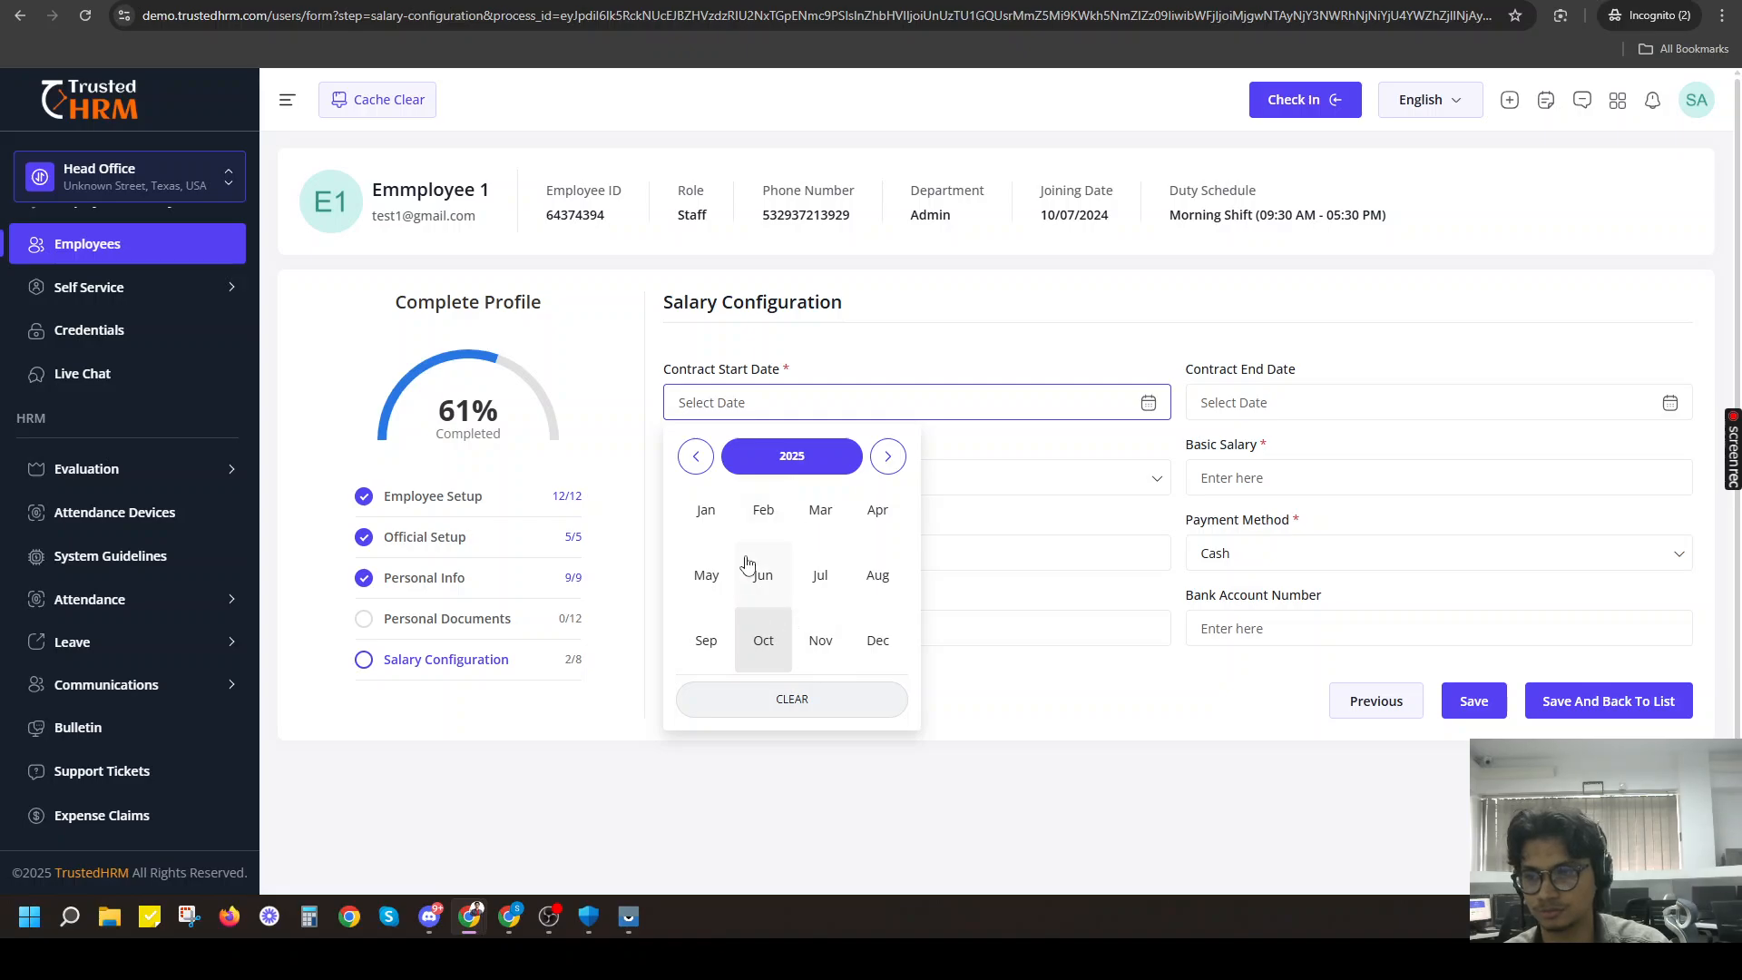
{"action": "left_click", "coordinate": [788, 462]}
{"action": "left_click", "coordinate": [767, 577]}
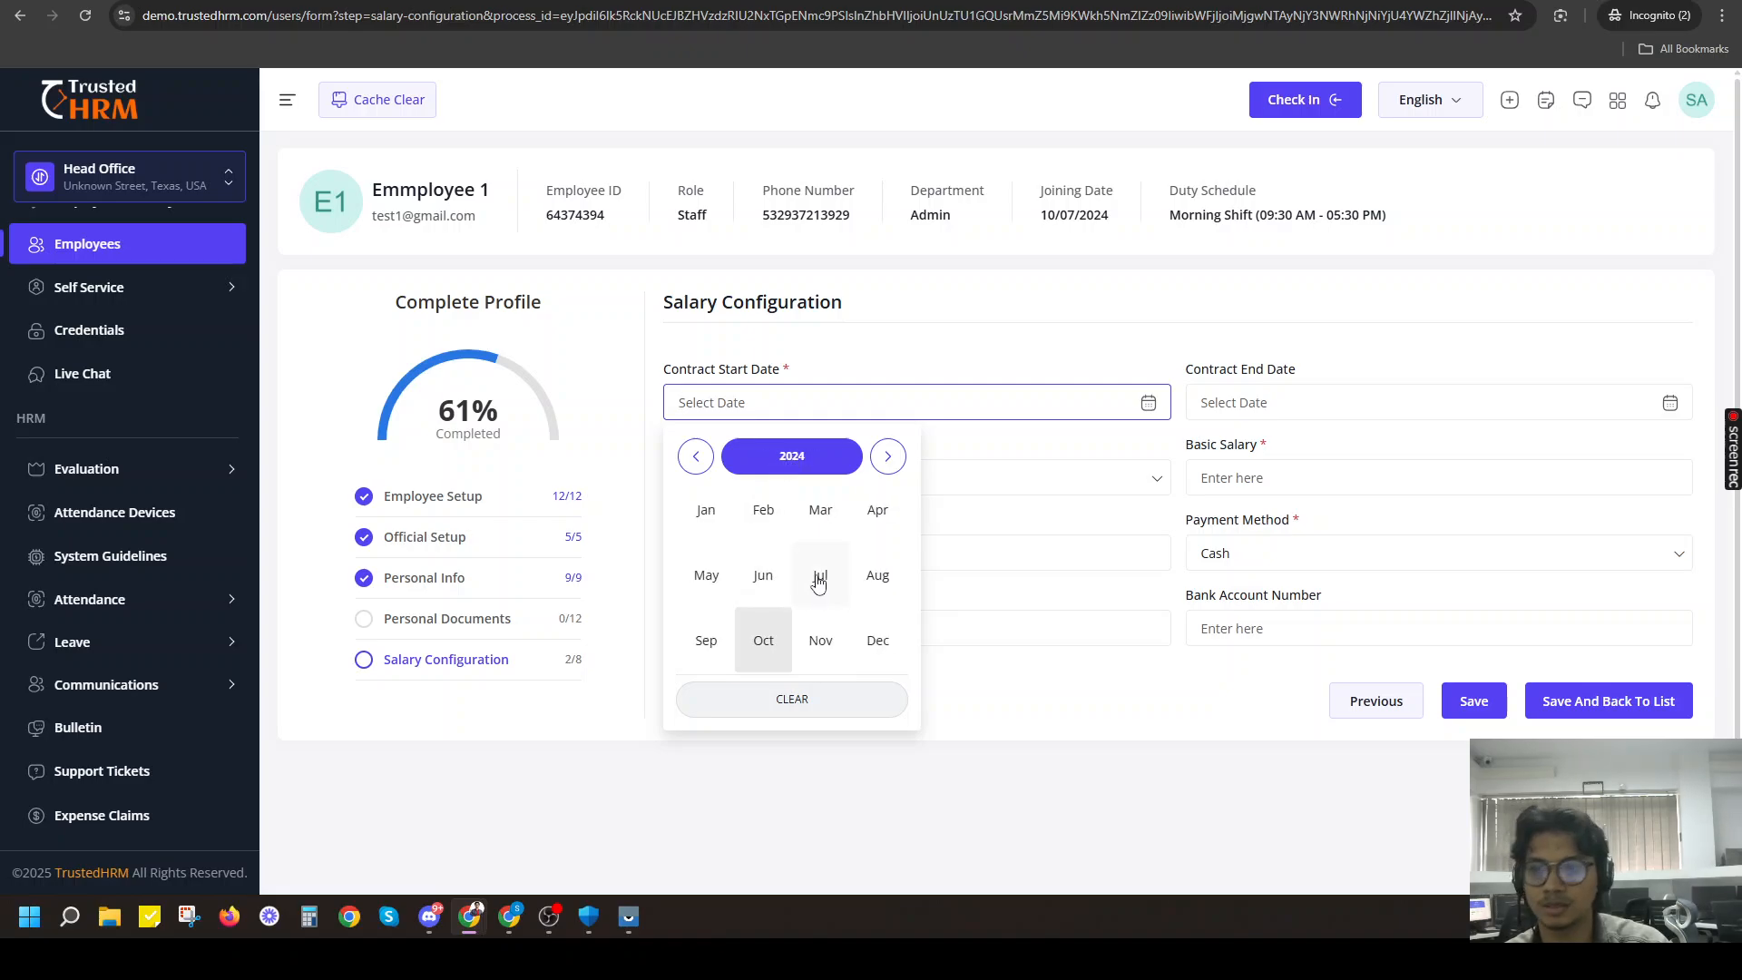
{"action": "left_click", "coordinate": [818, 579]}
{"action": "left_click", "coordinate": [825, 636]}
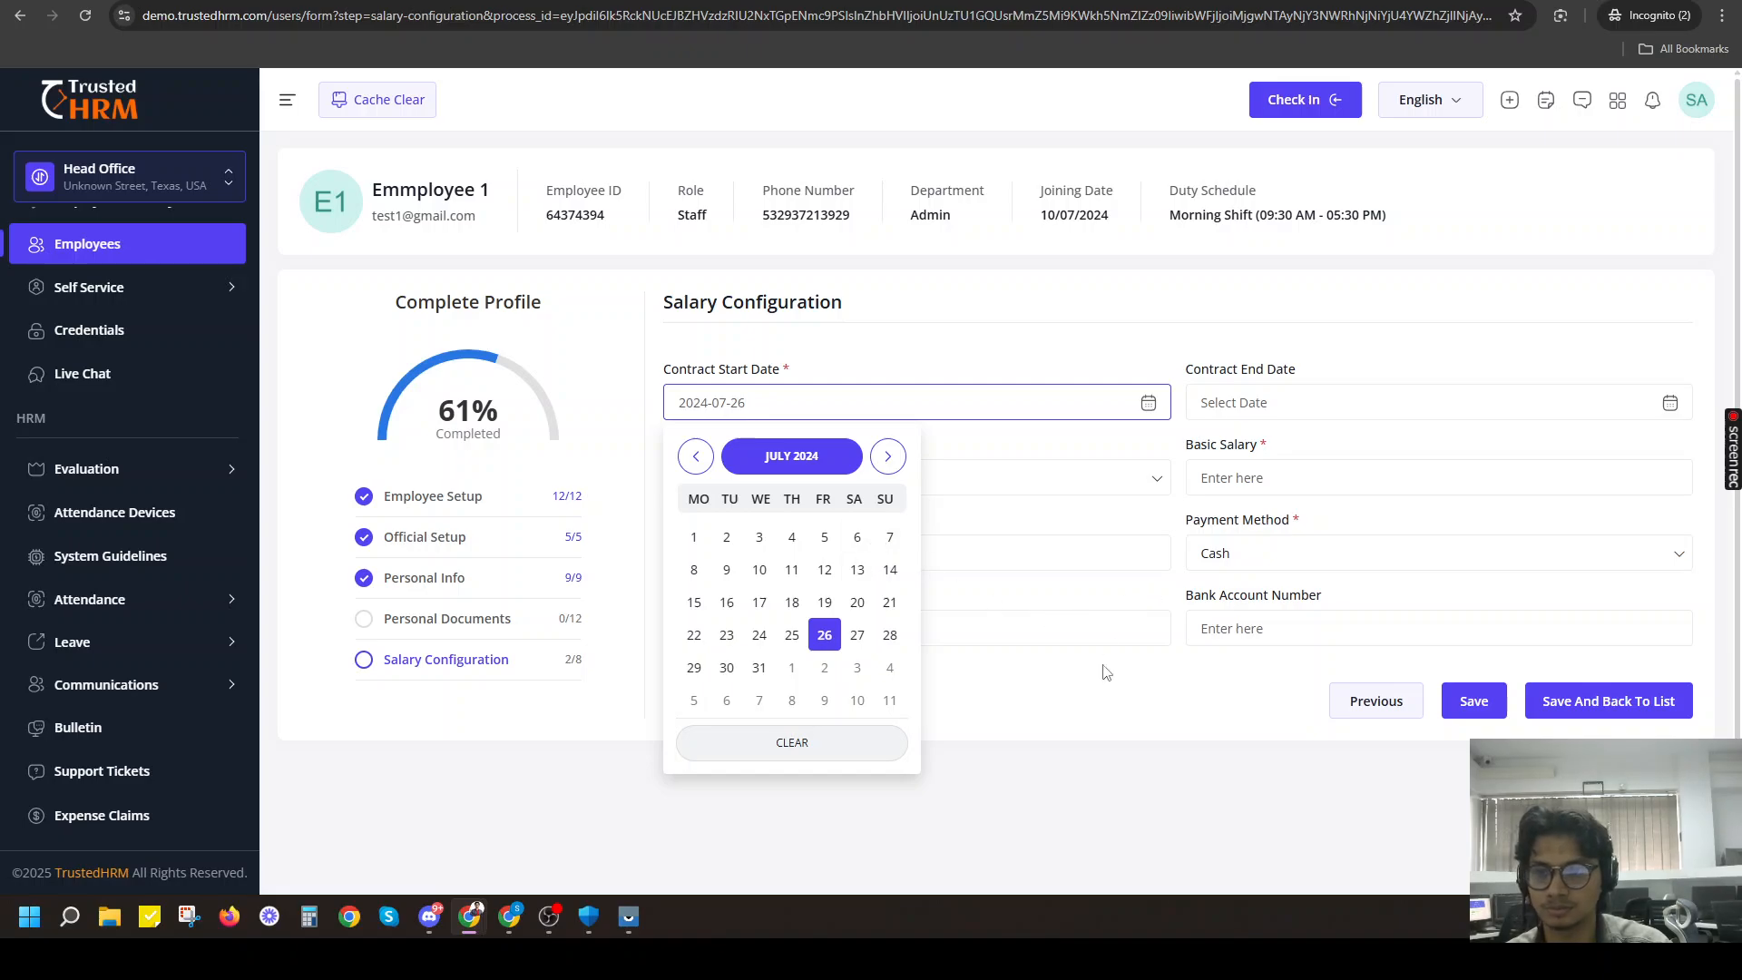
{"action": "left_click", "coordinate": [1100, 708]}
{"action": "left_click", "coordinate": [1298, 402]}
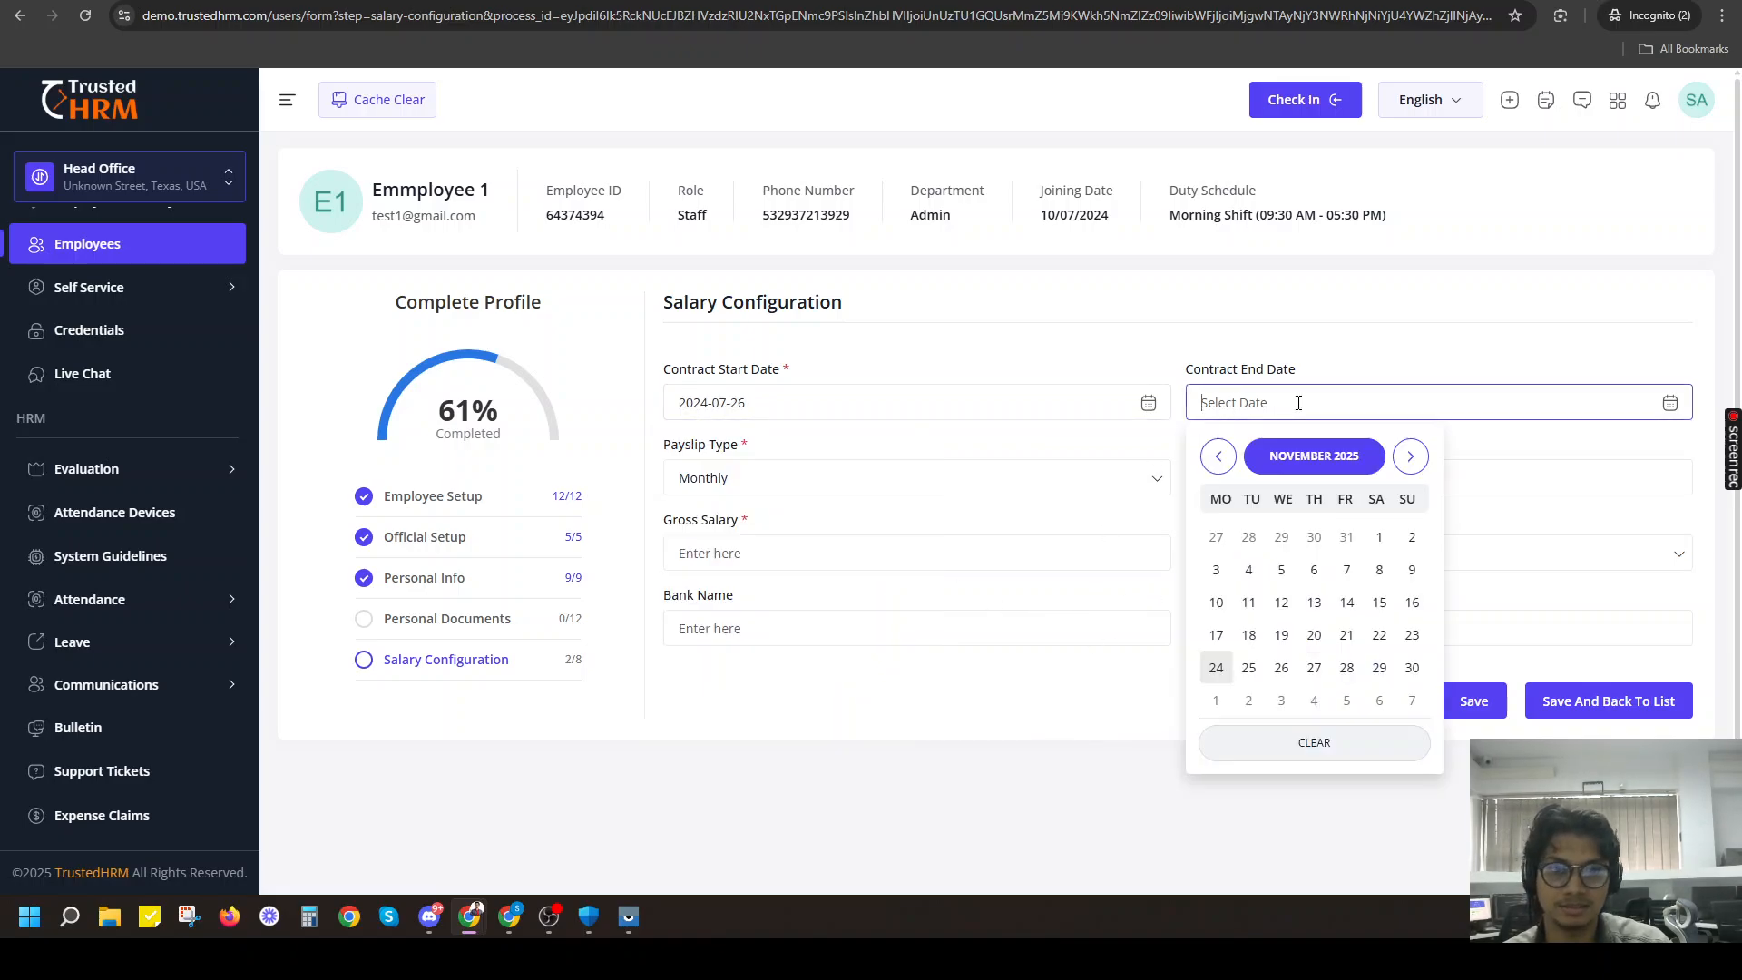
{"action": "left_click", "coordinate": [1053, 317]}
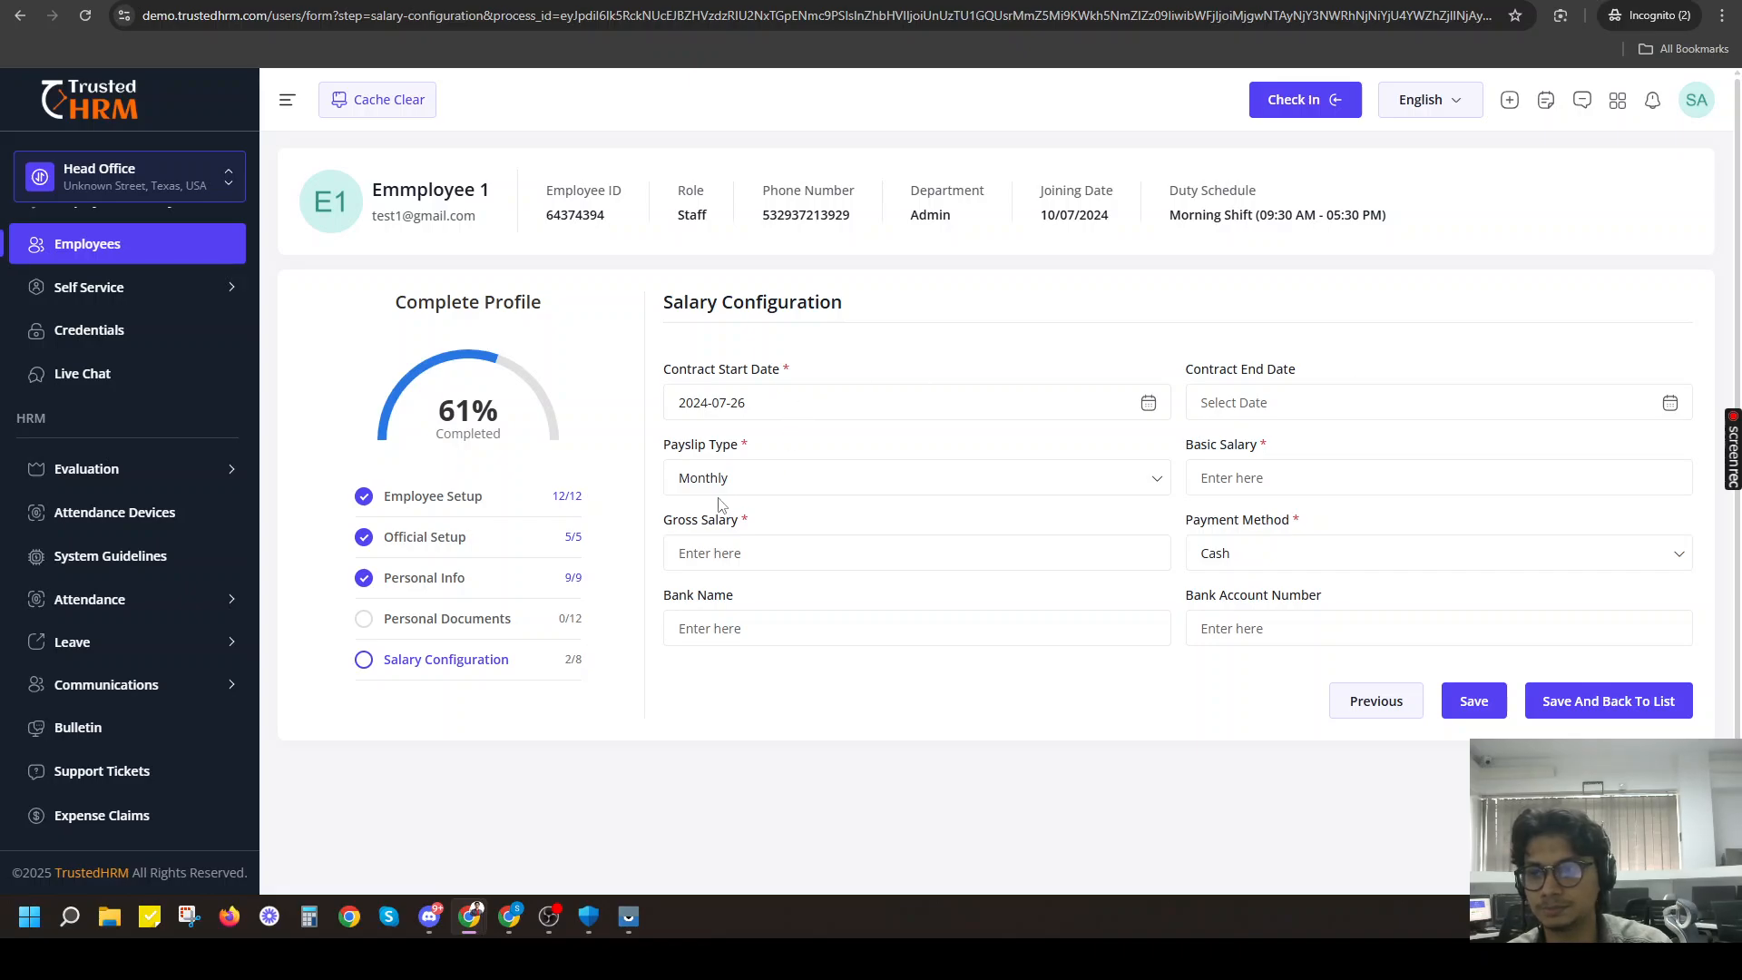
Choose Monthly as the payslip type in the salary configuration.
{"action": "left_click", "coordinate": [697, 487]}
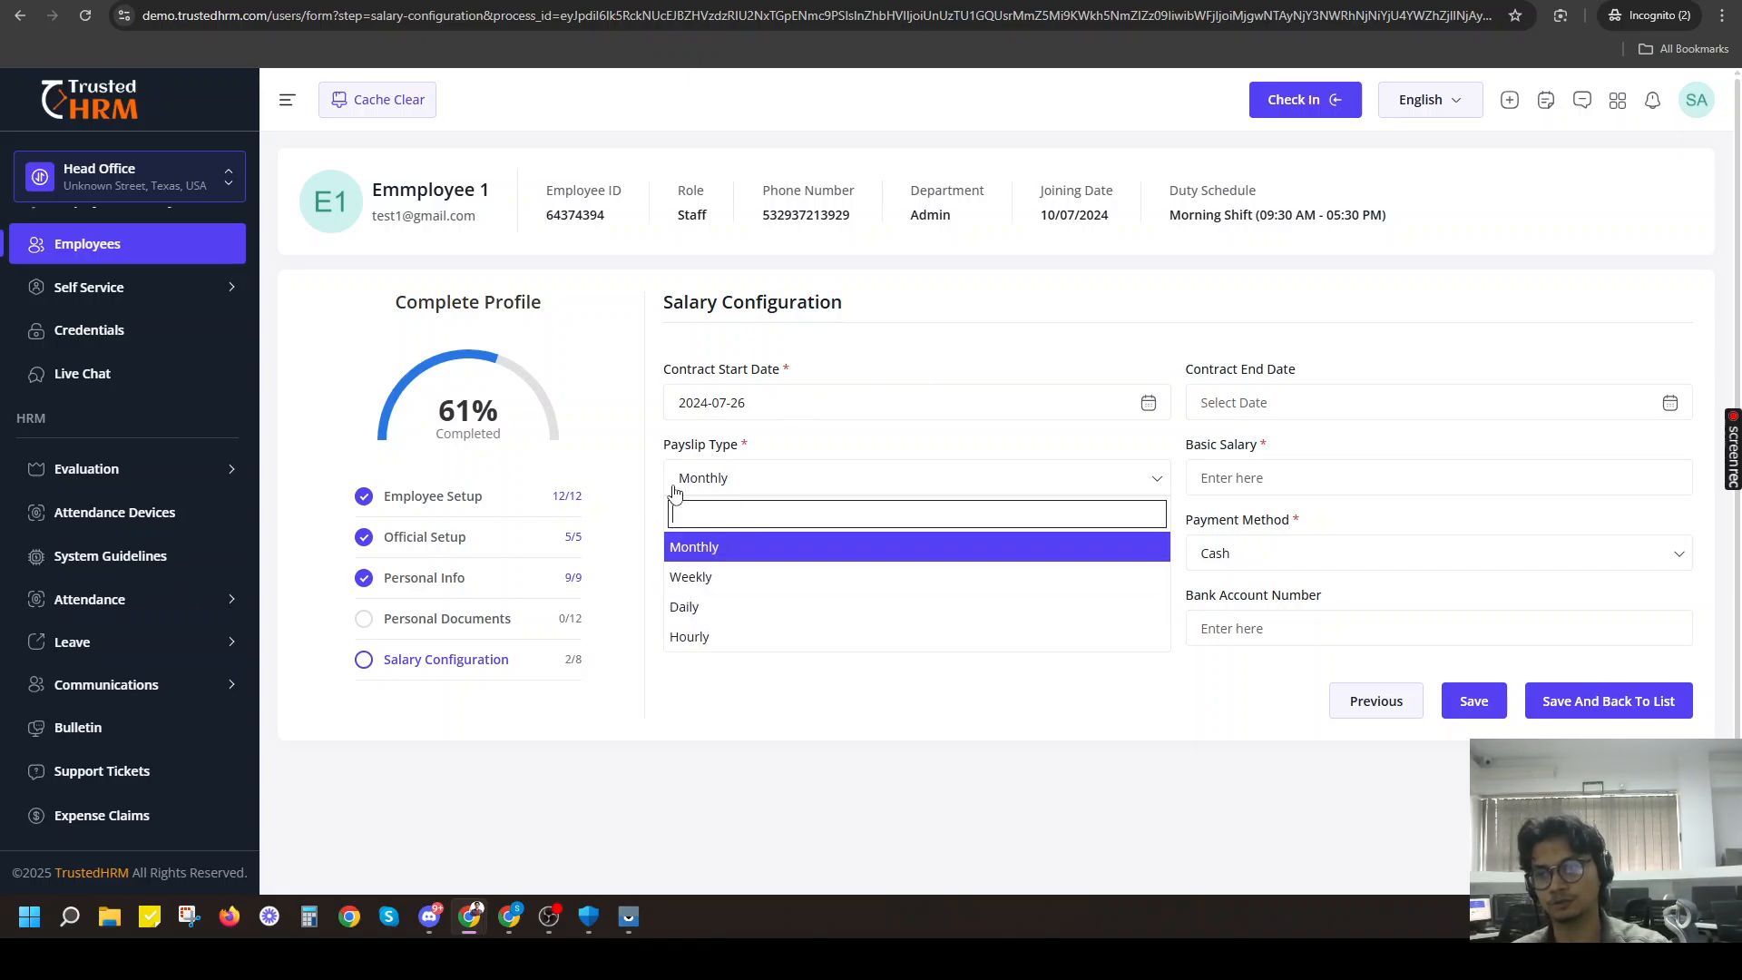
{"action": "scroll", "coordinate": [705, 556], "scroll_direction": "down", "scroll_amount": 1}
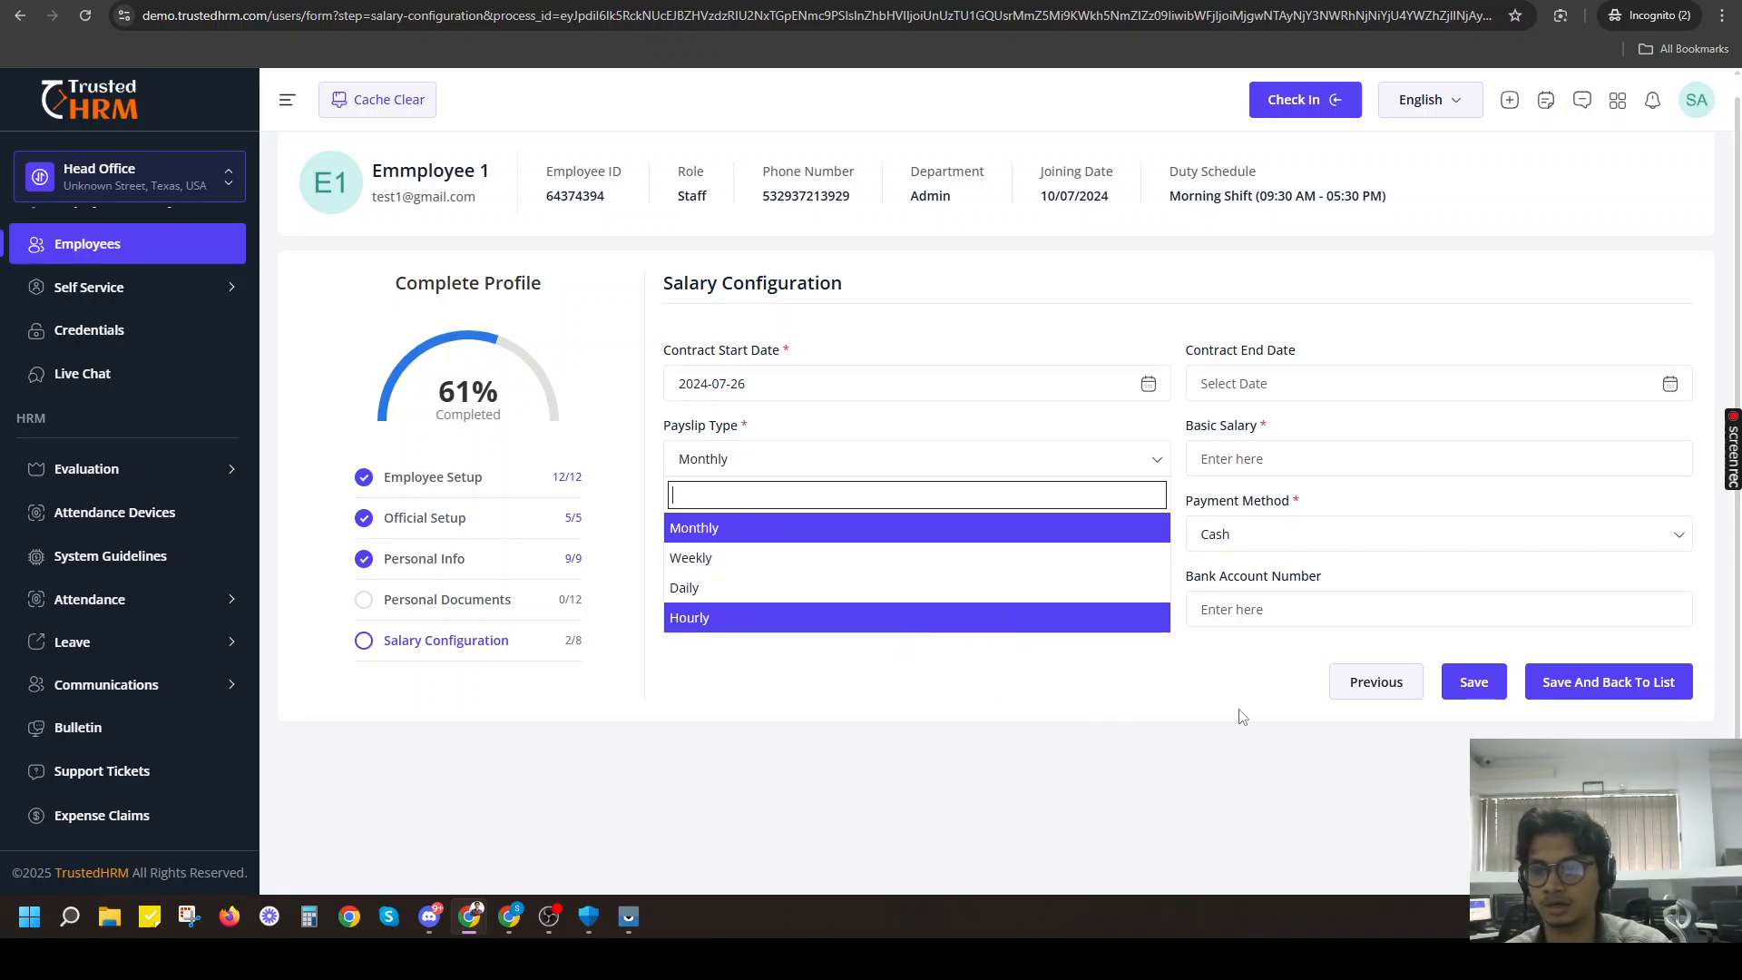
{"action": "left_click", "coordinate": [758, 529]}
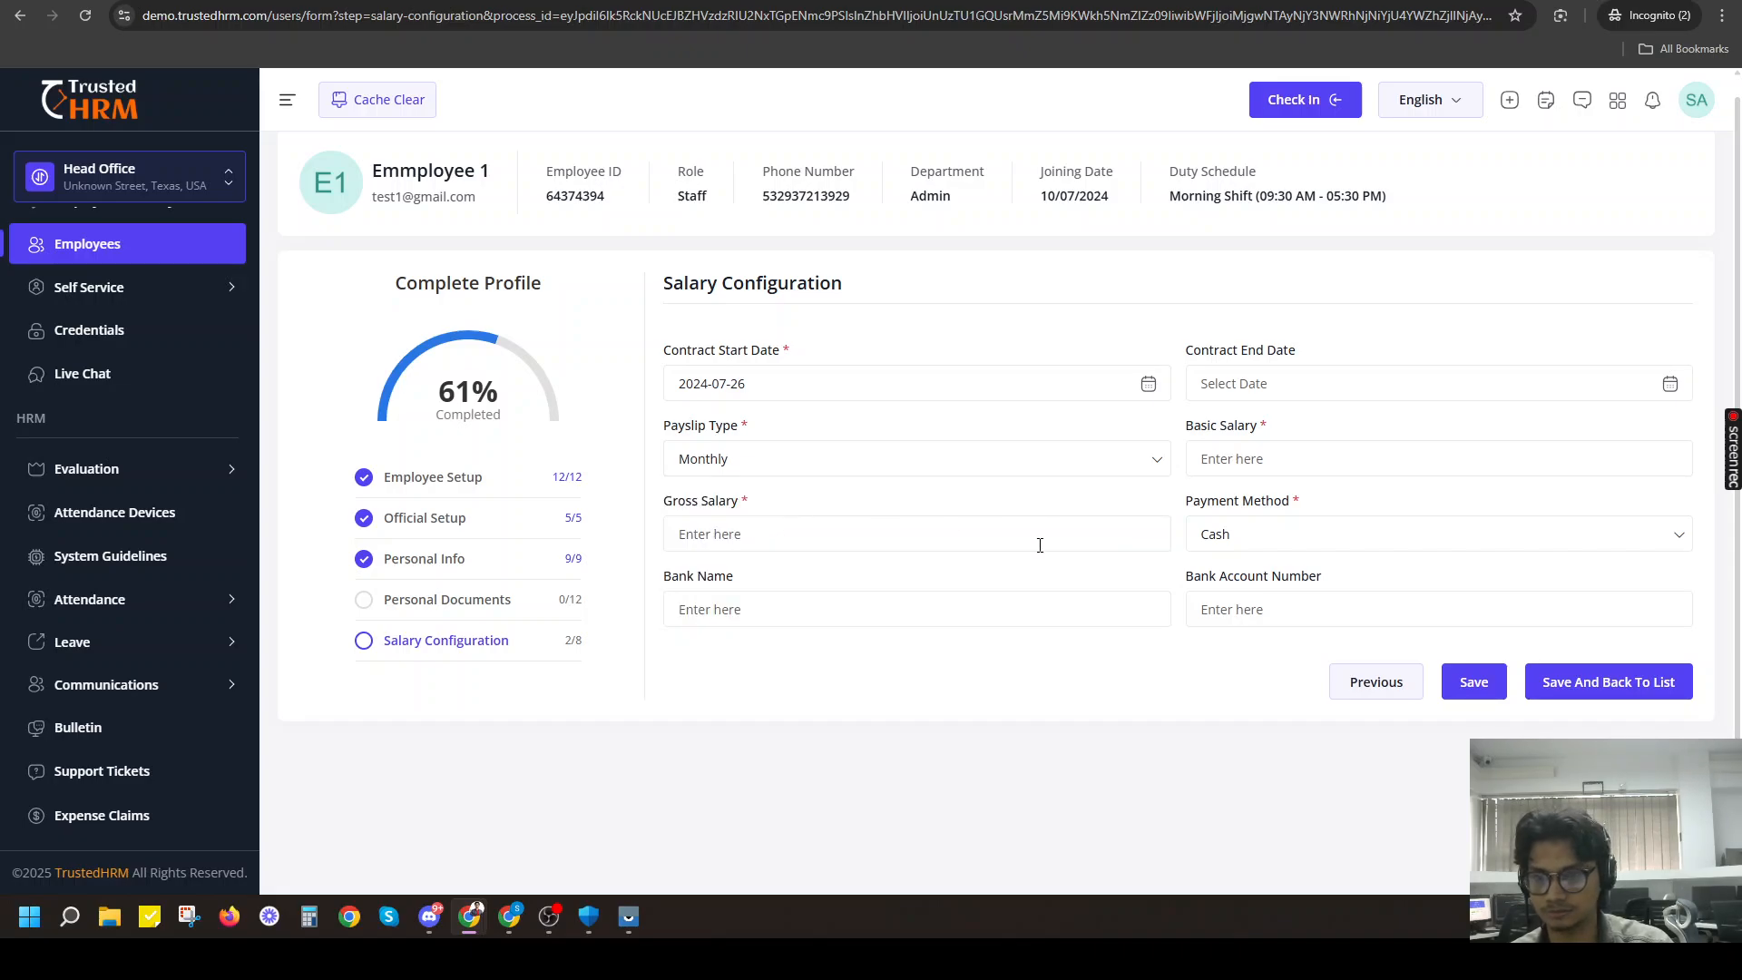
Set the basic salary to 50000 and the gross salary to 100000.
{"action": "left_click", "coordinate": [1290, 473]}
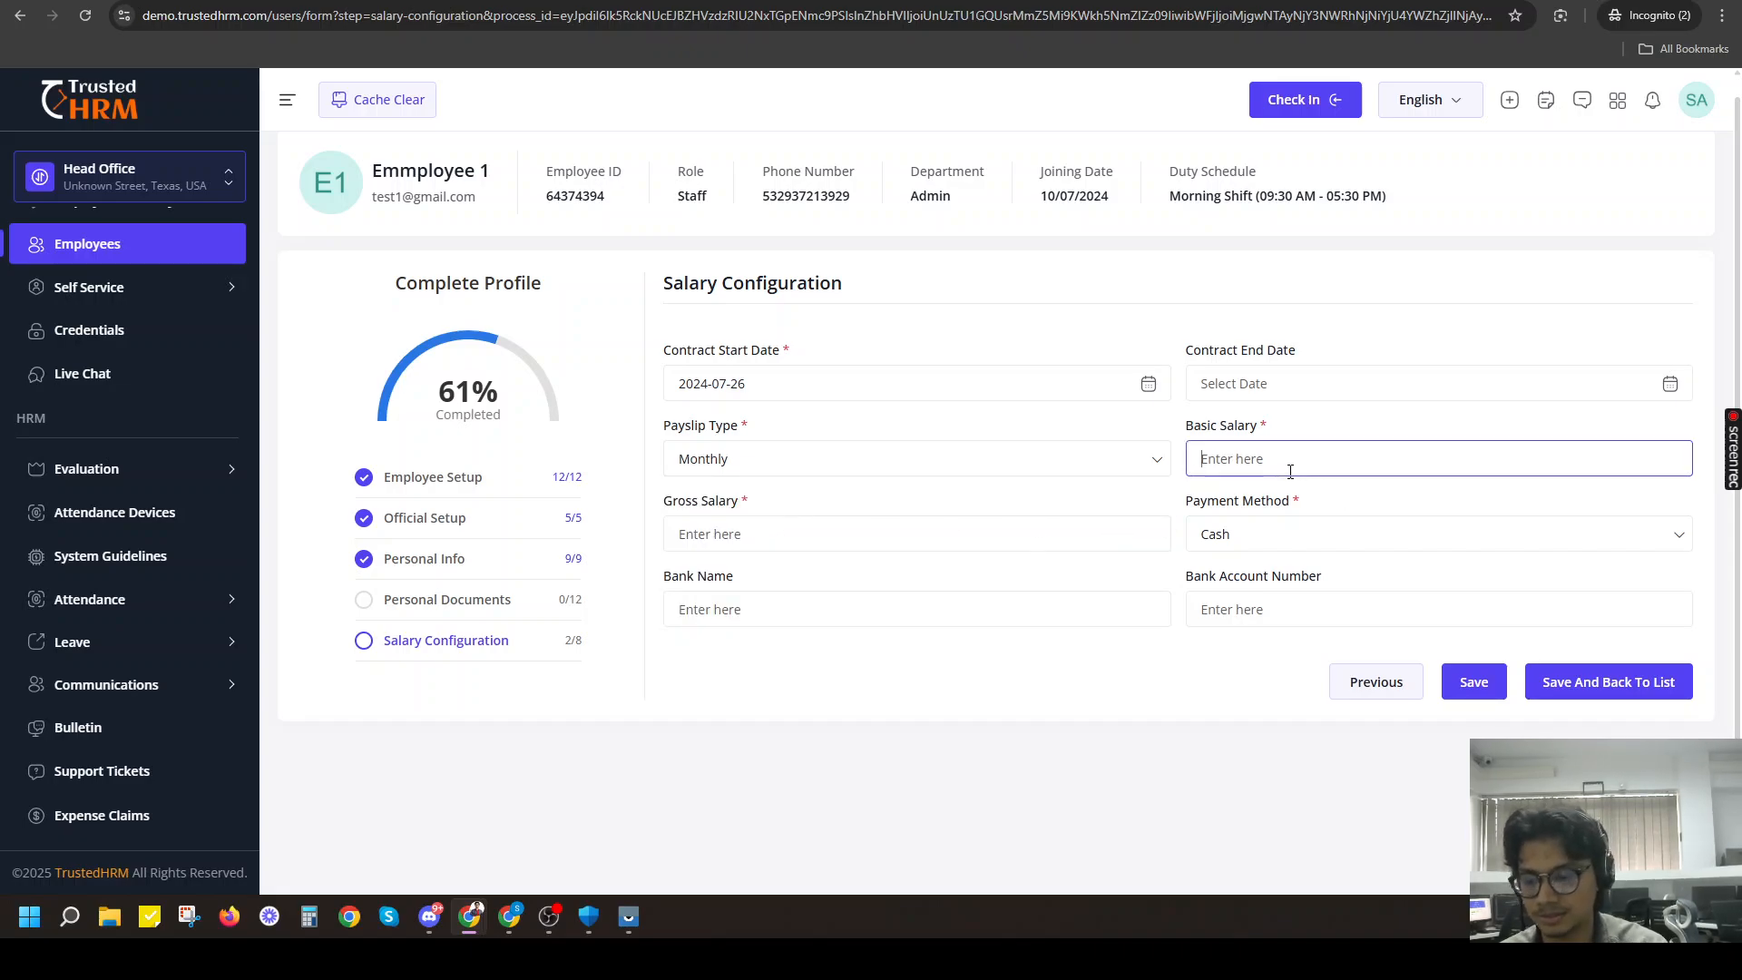
{"action": "type", "text": "2"}
{"action": "key", "text": "BackSpace"}
{"action": "type", "text": "4"}
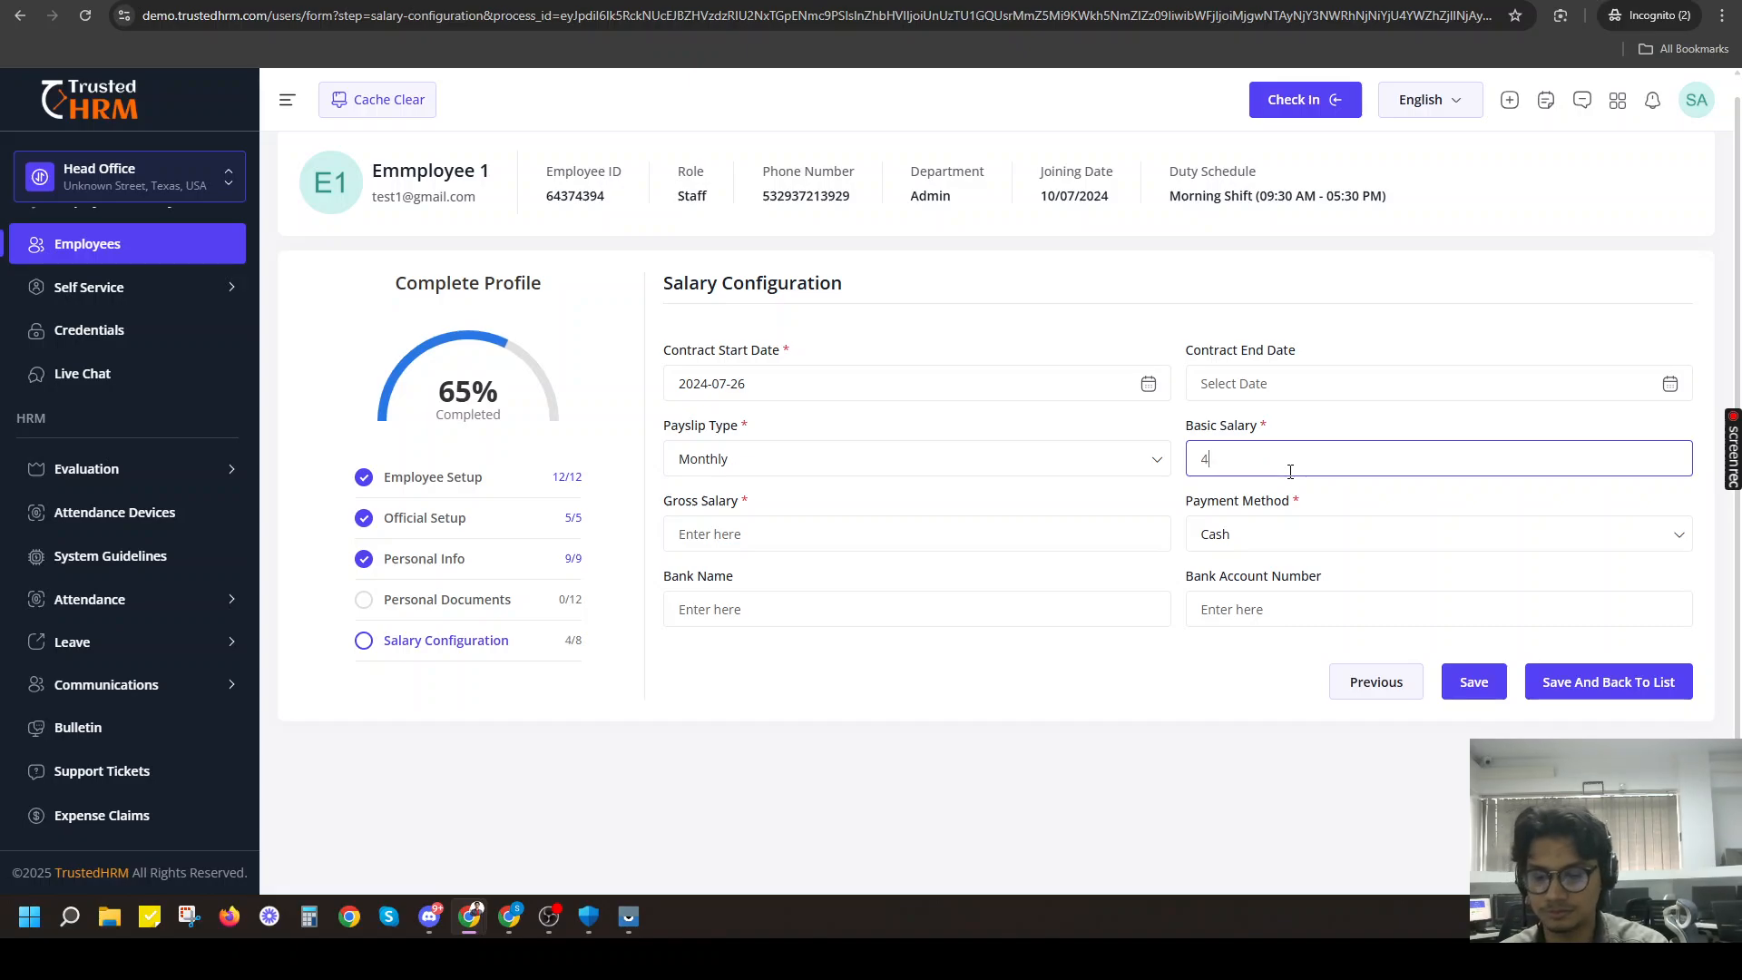
{"action": "type", "text": "0000"}
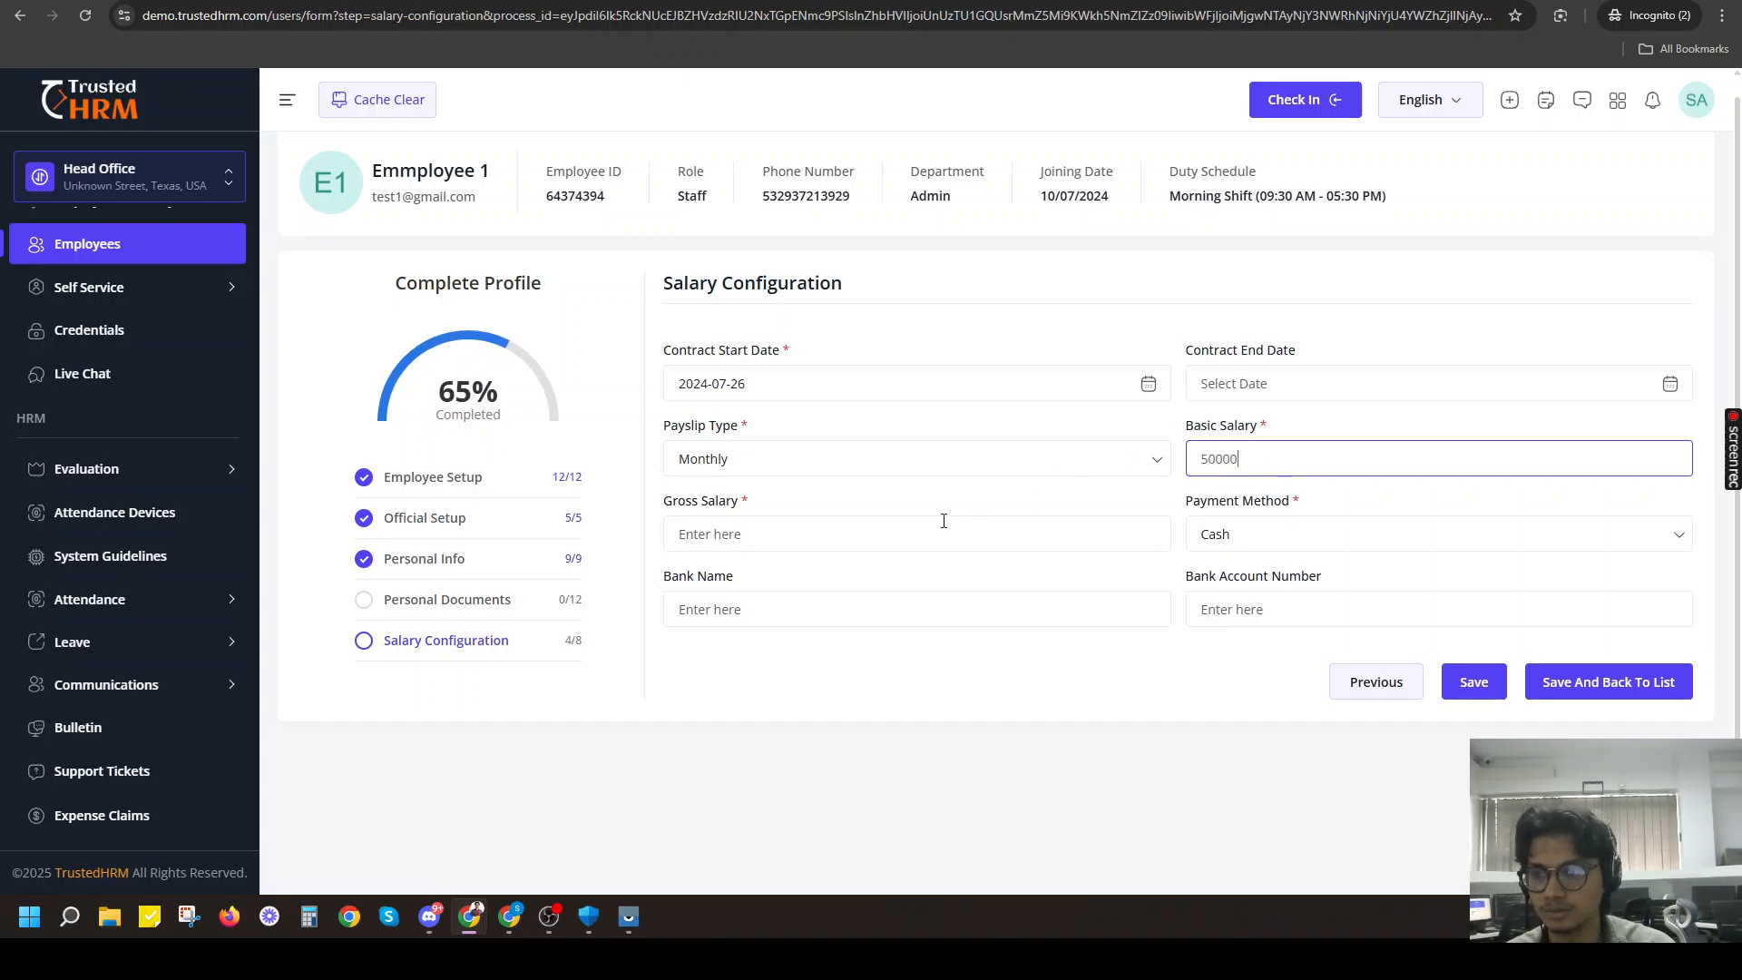
{"action": "left_click", "coordinate": [905, 539]}
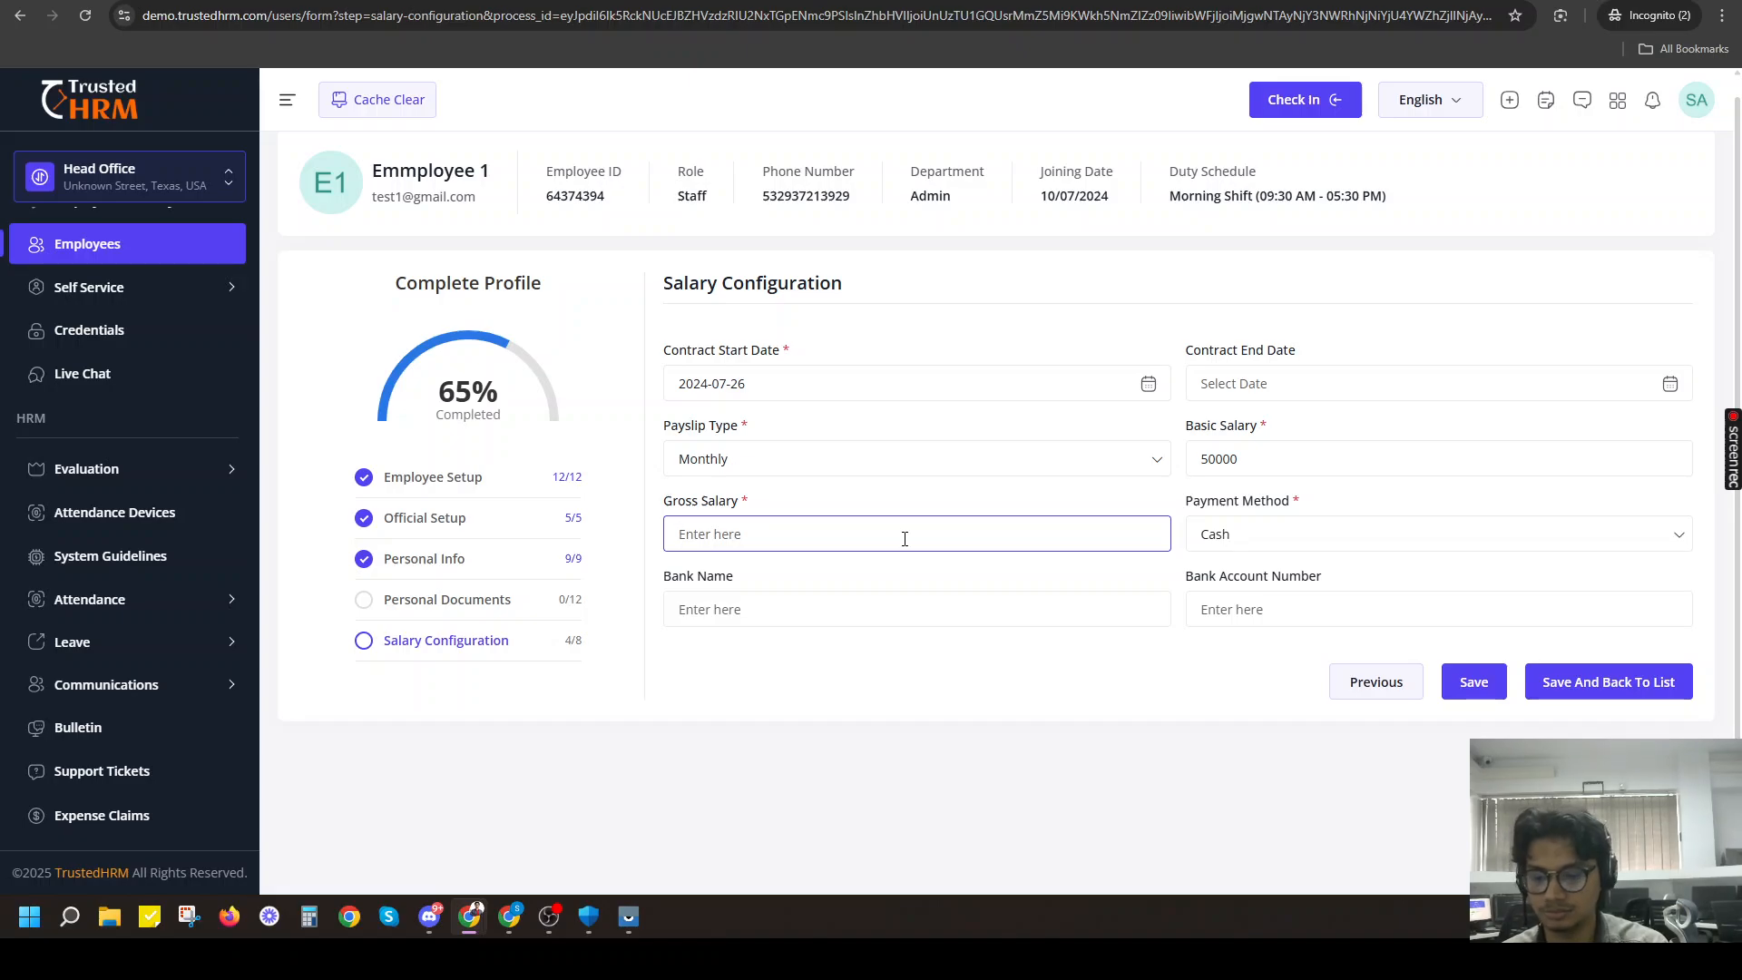
{"action": "type", "text": "100000"}
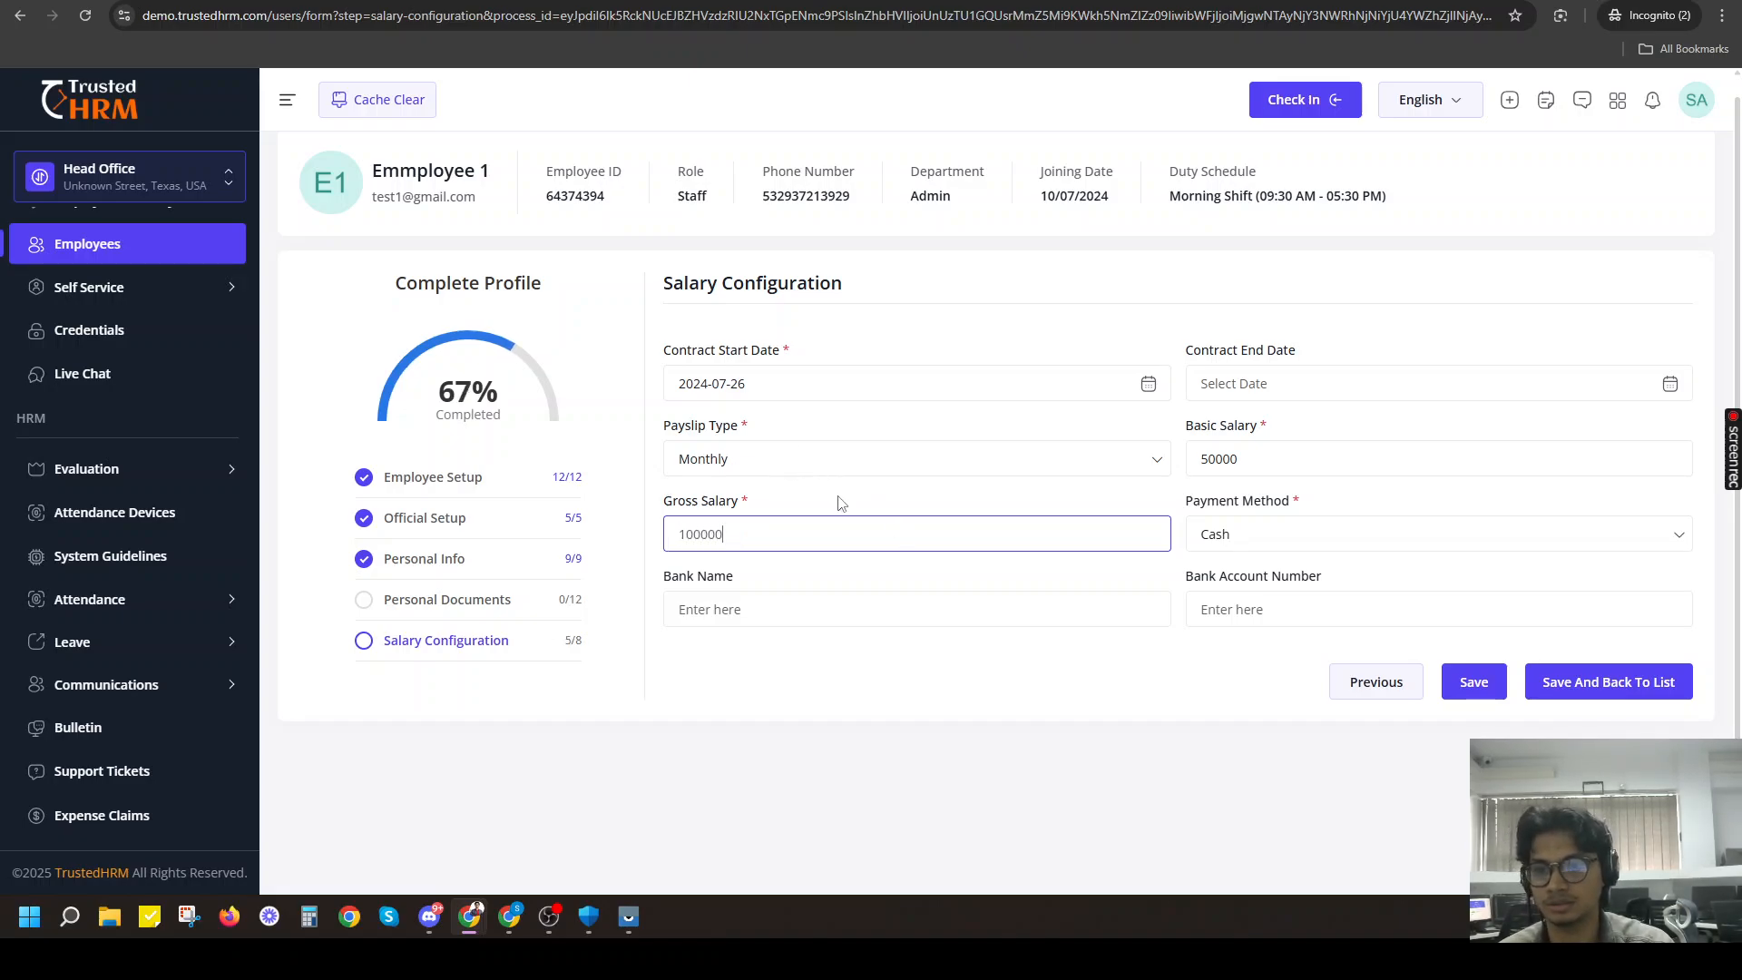
Set the payment method to Bank Transfer and enter Bank test as the bank name.
{"action": "left_click", "coordinate": [1217, 543]}
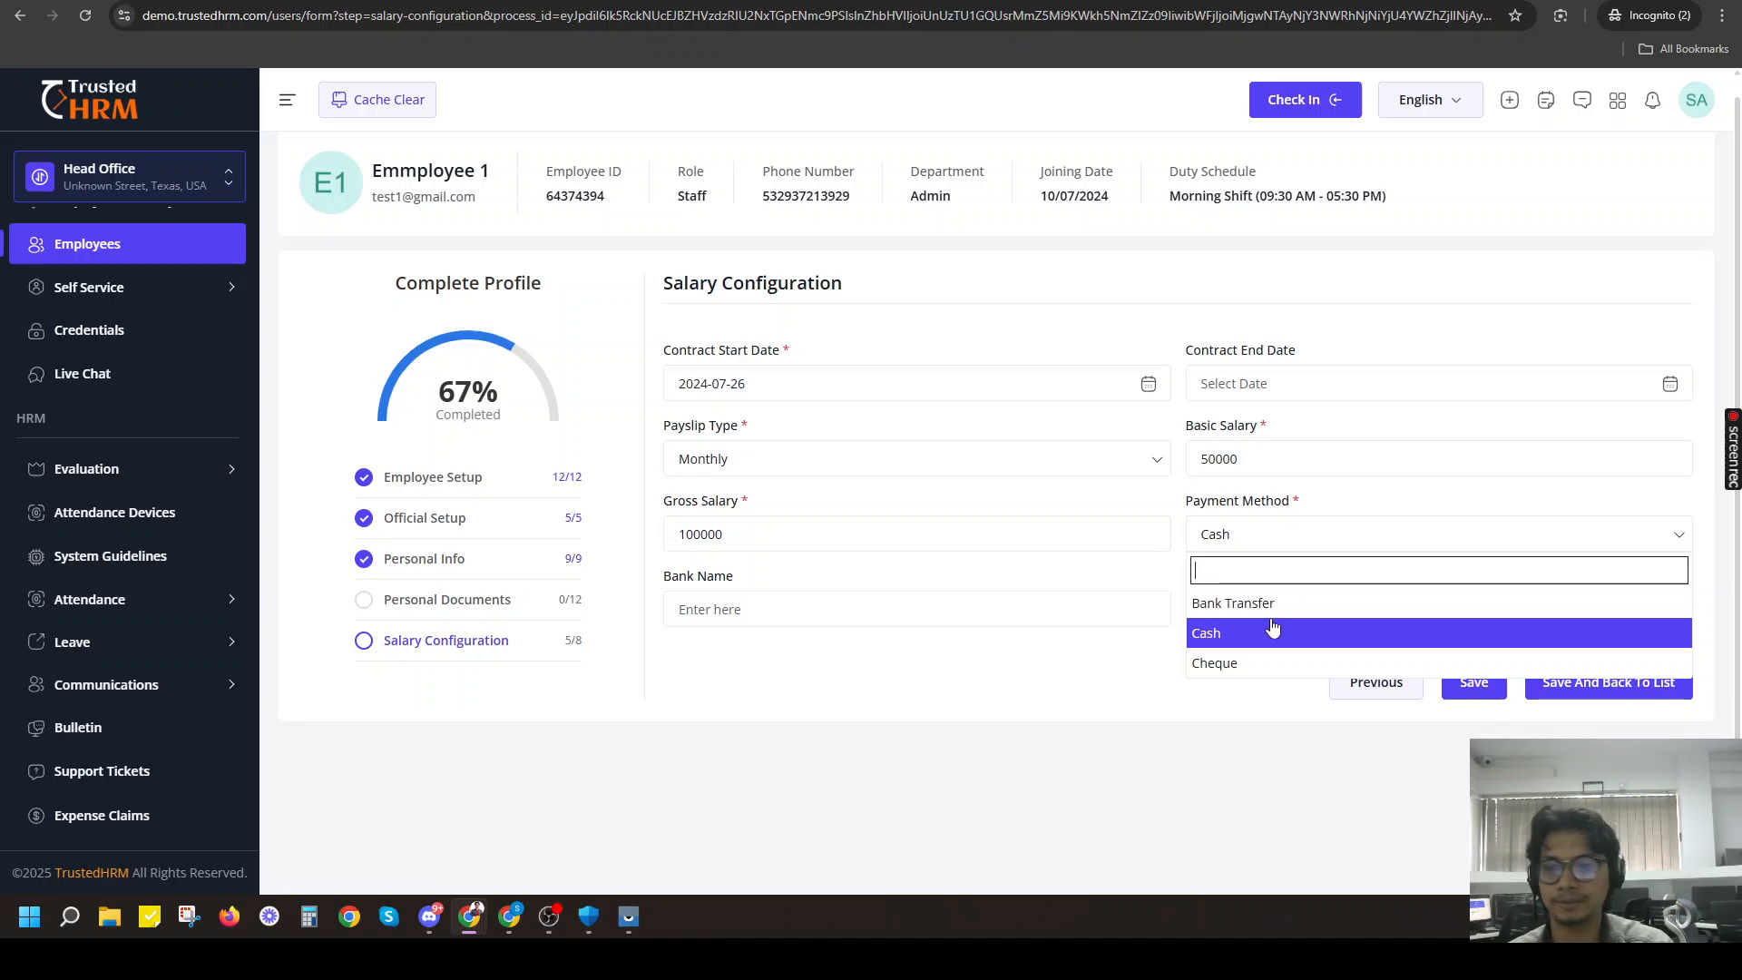
{"action": "left_click", "coordinate": [1245, 609]}
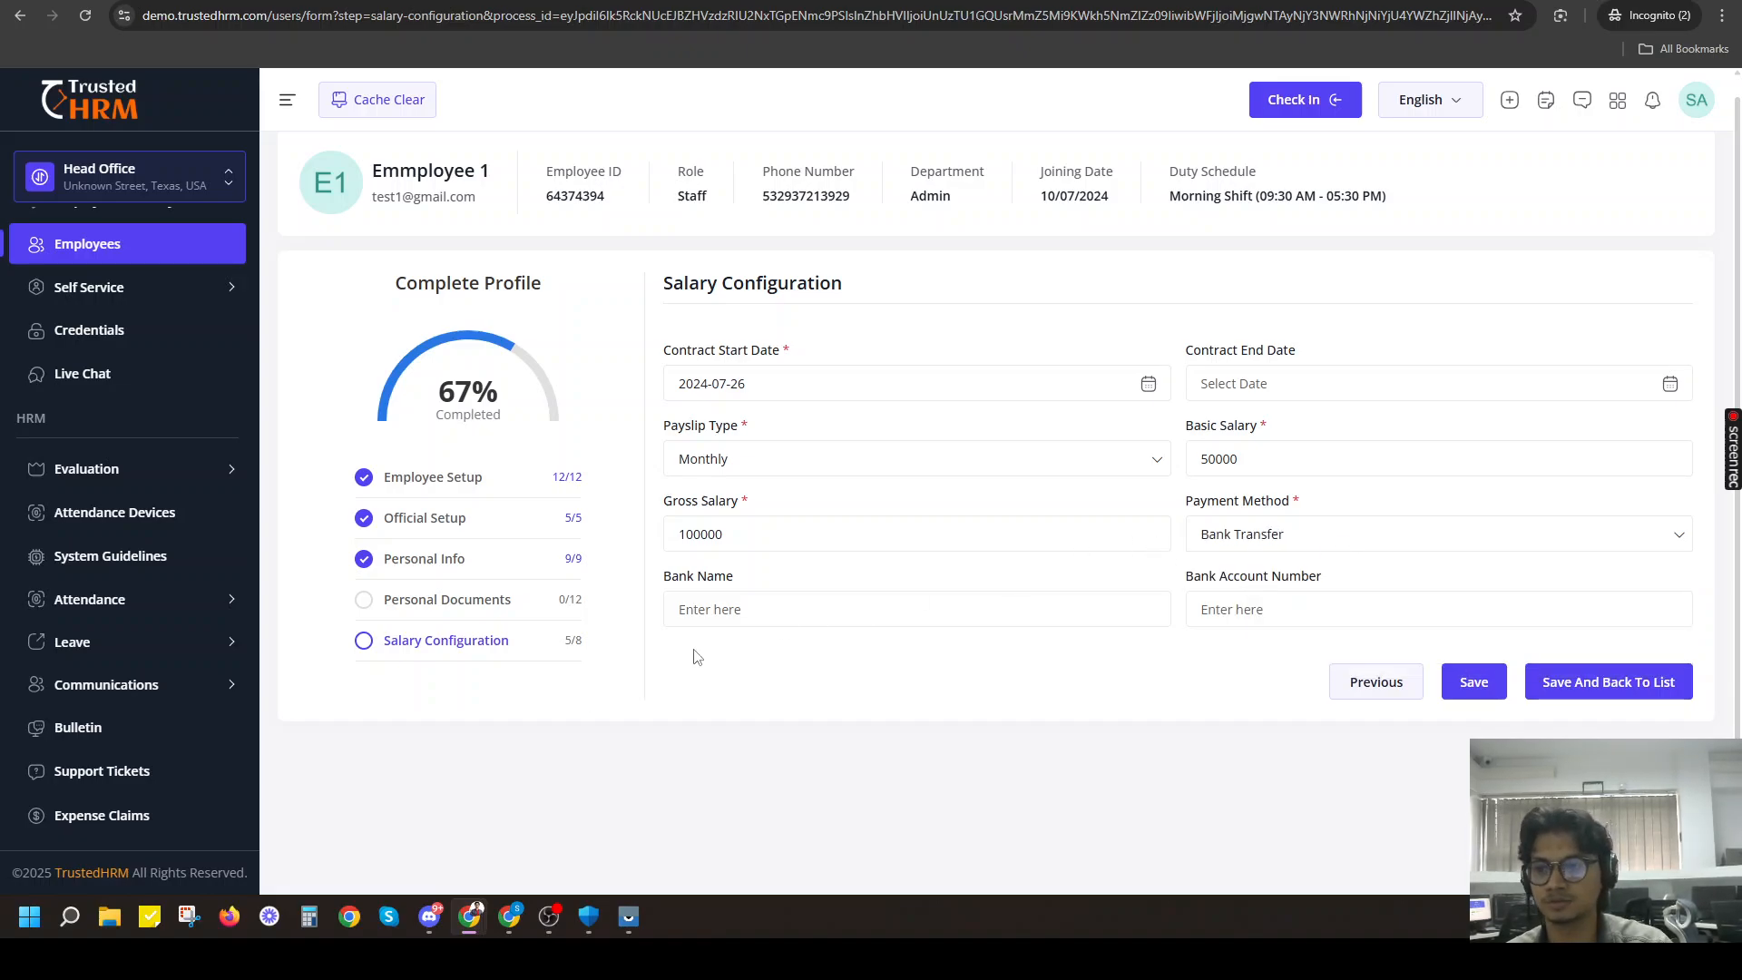
{"action": "left_click", "coordinate": [800, 601]}
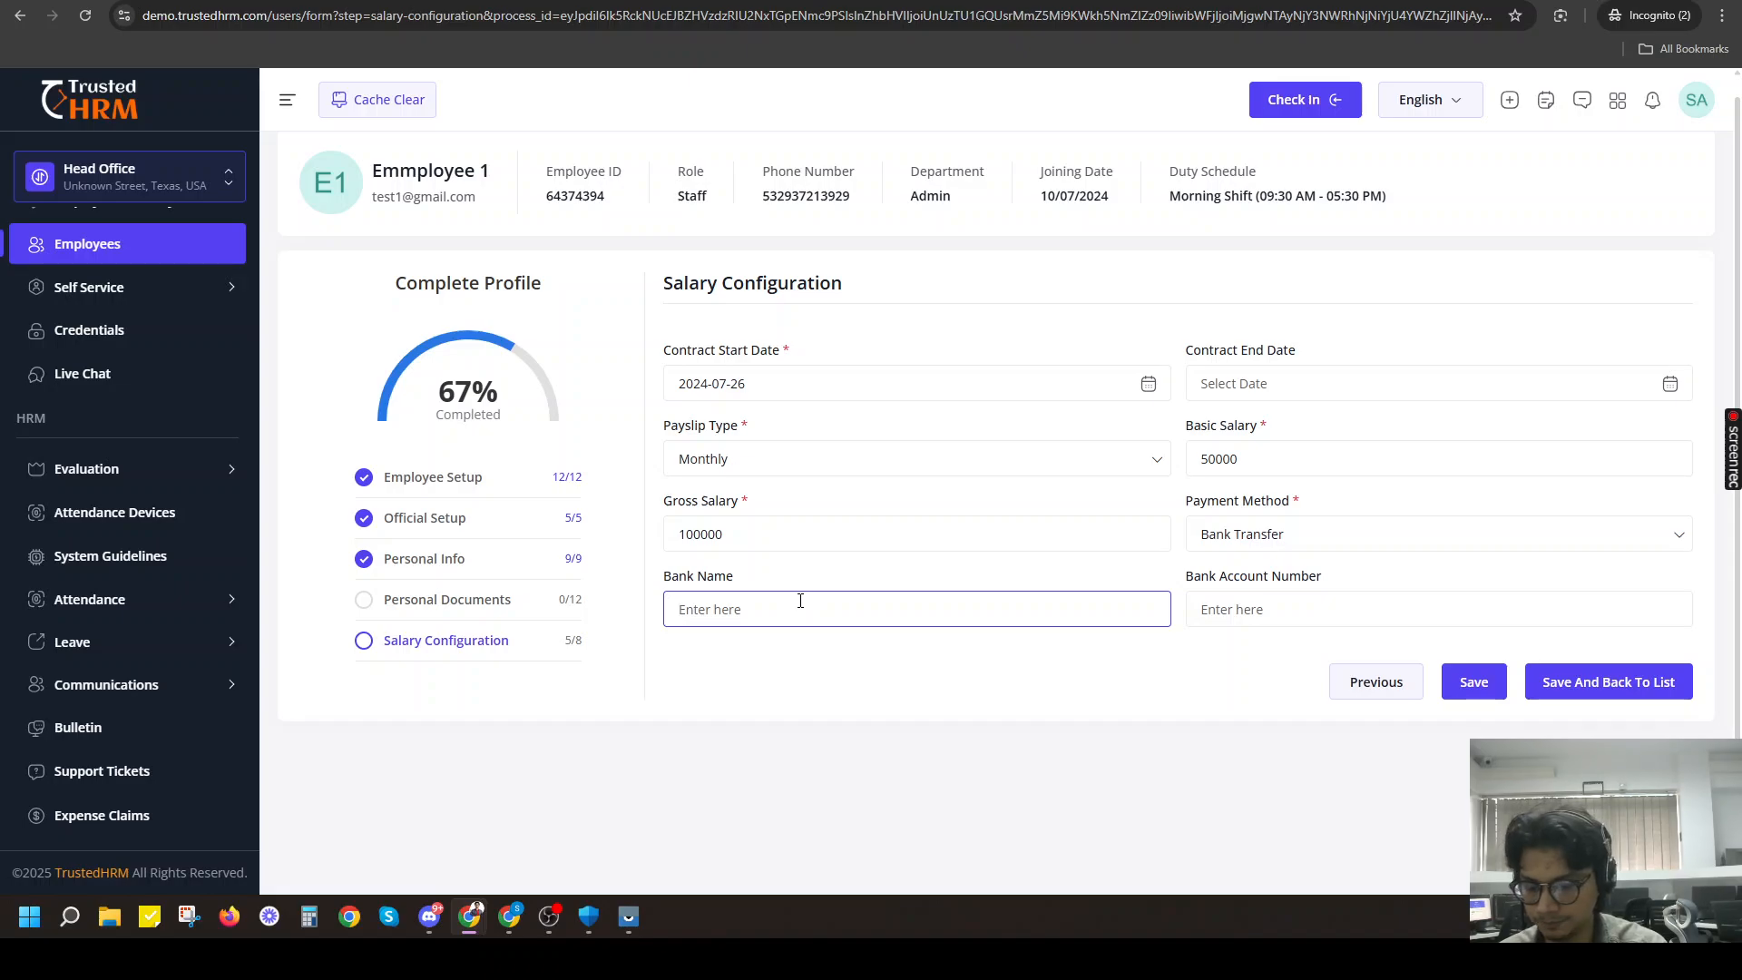
{"action": "type", "text": "Bank test"}
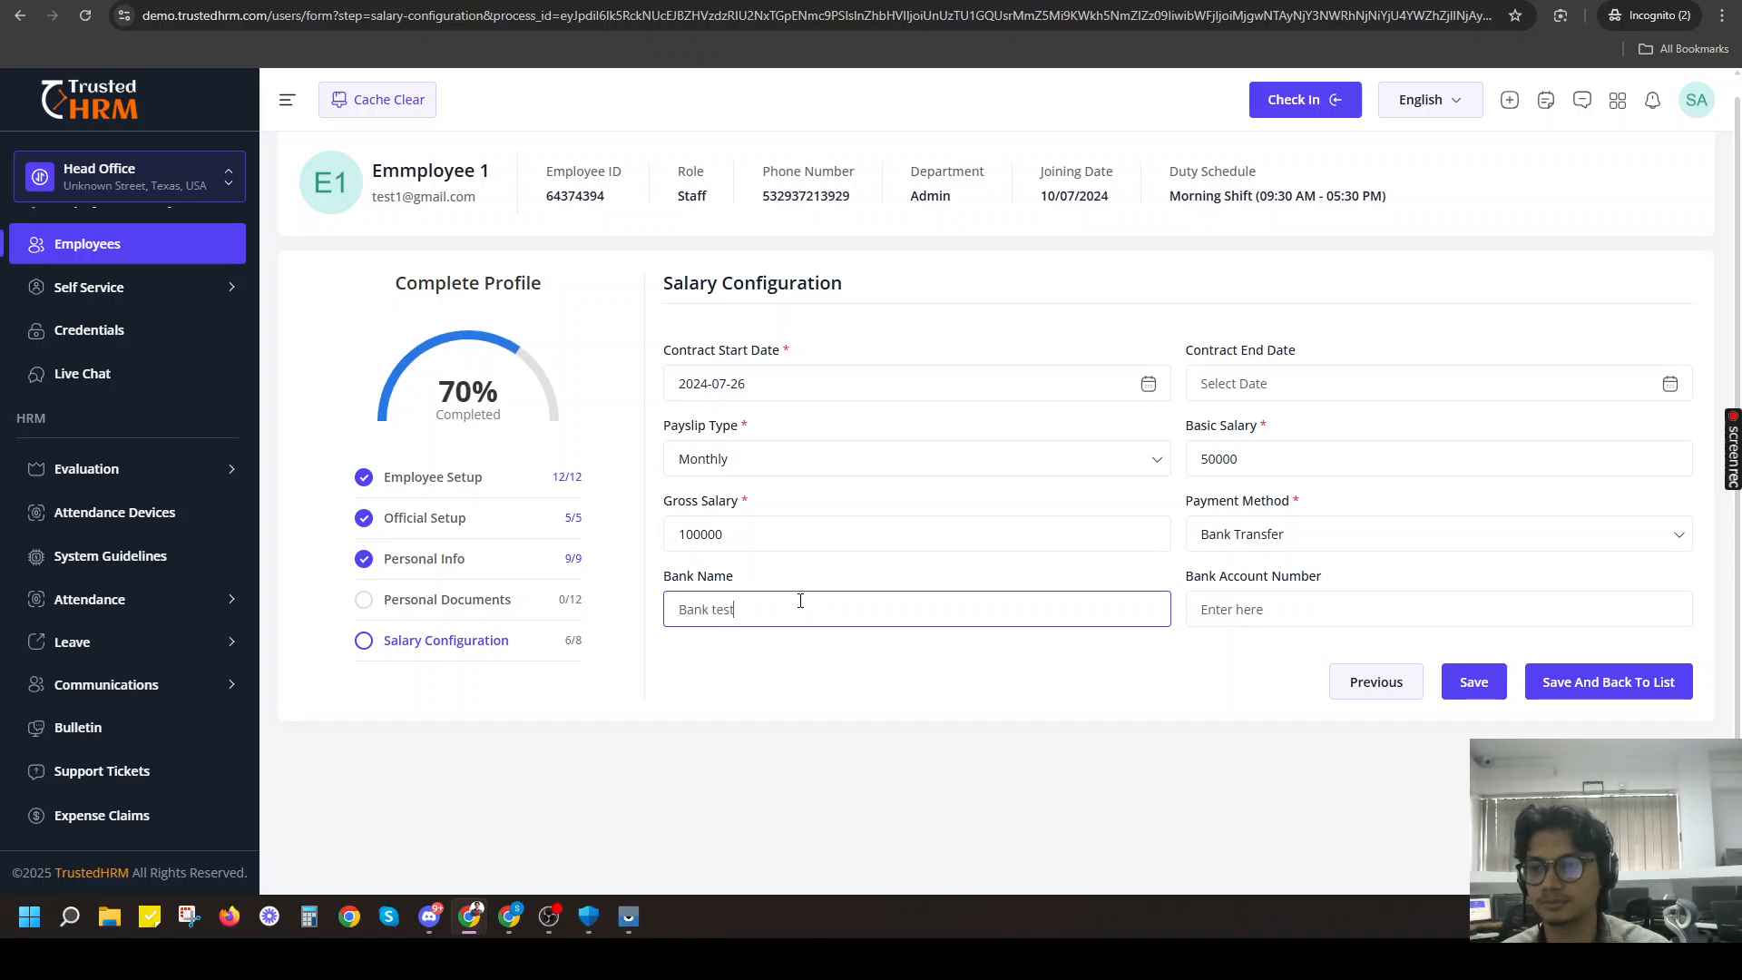
Fill in the employee's bank account number and save the salary configuration.
{"action": "left_click", "coordinate": [1242, 618]}
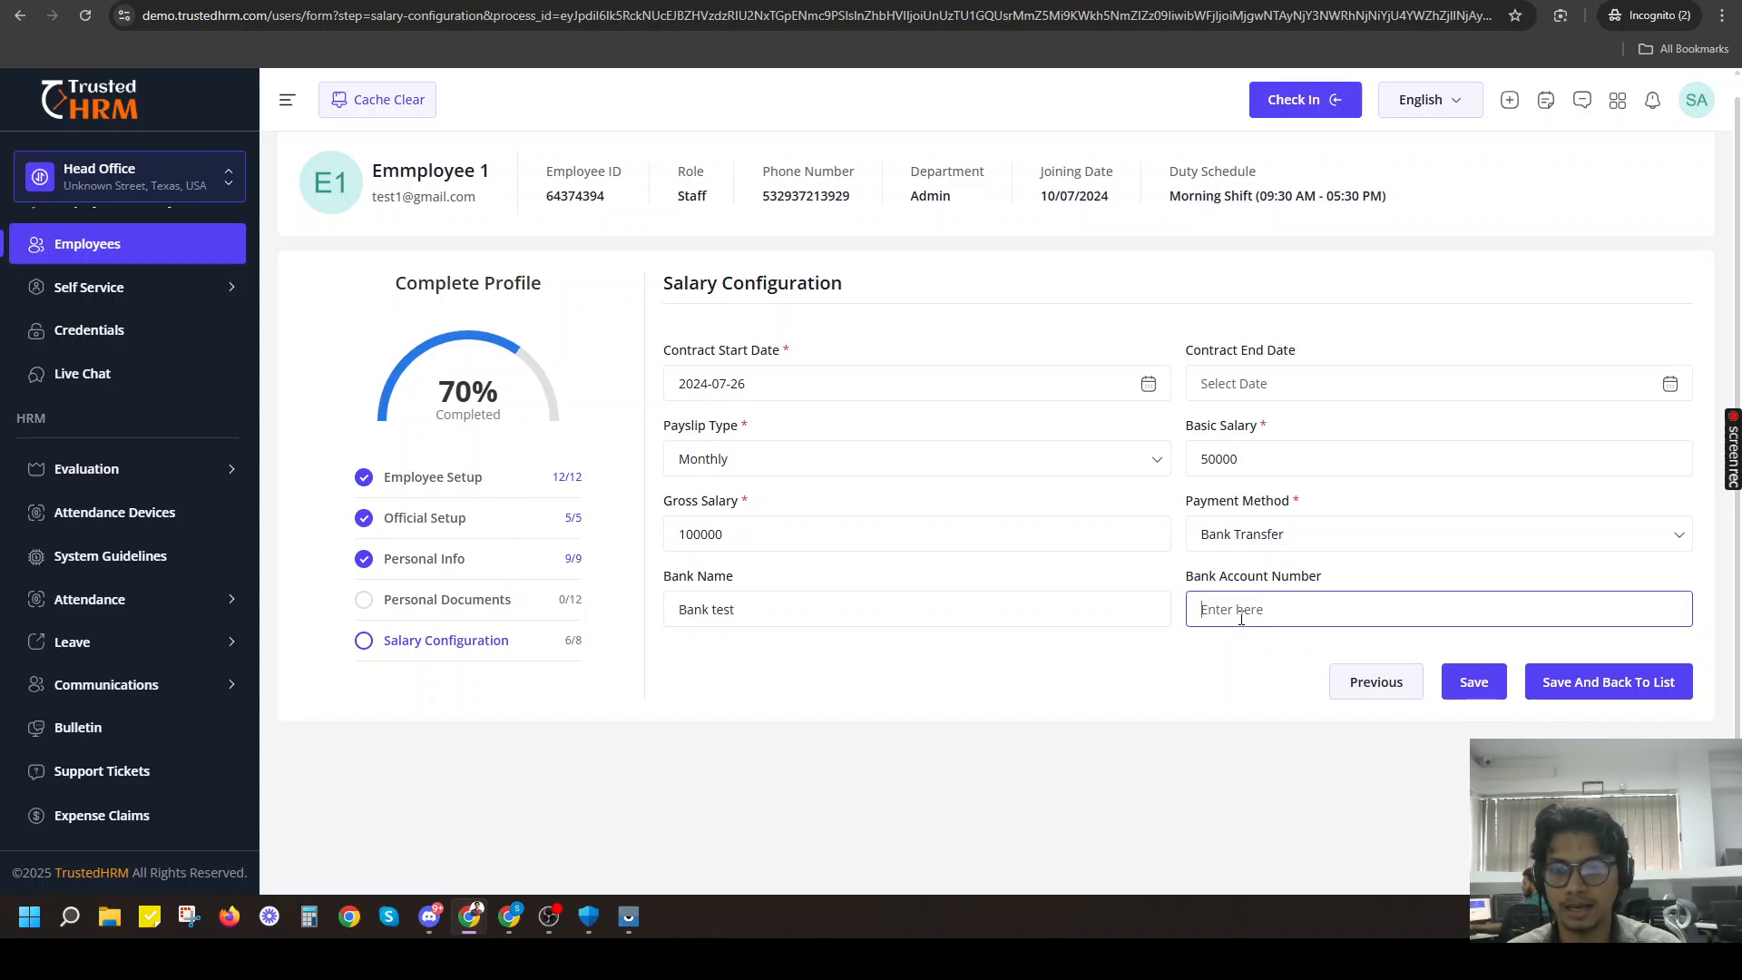
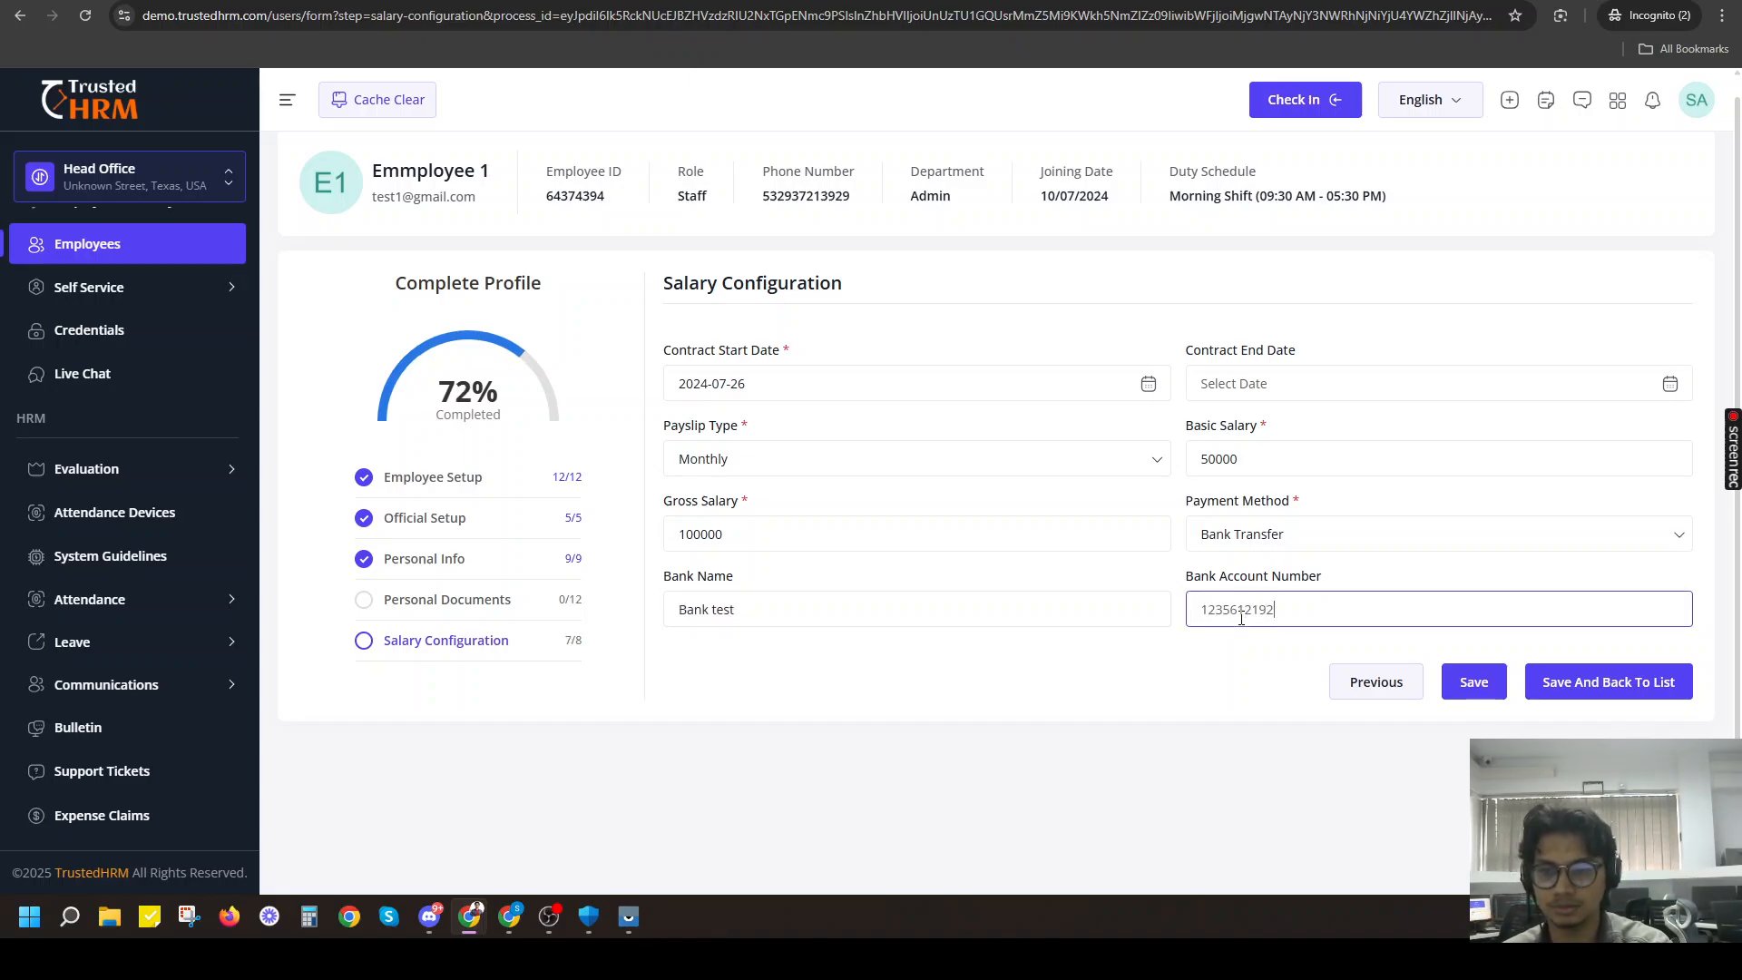
{"action": "left_click", "coordinate": [1483, 686]}
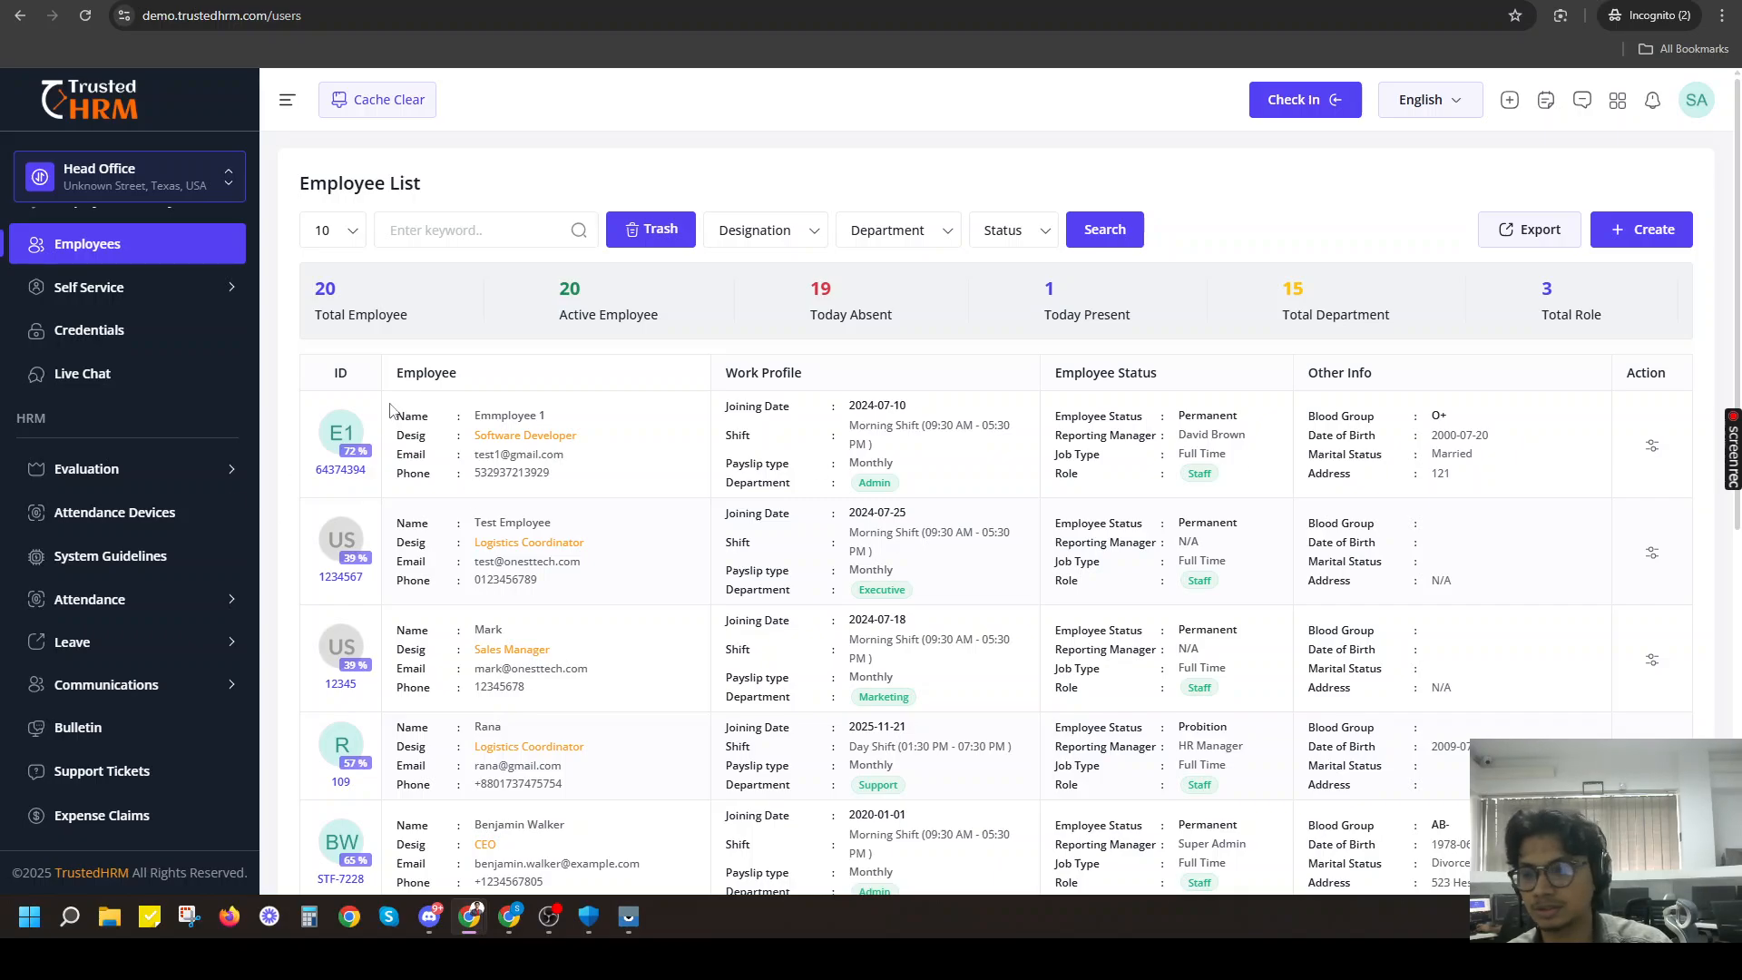
Open the permission settings of the newly created employee and review the Employee, Self Service and Appointment permissions.
{"action": "left_click", "coordinate": [1653, 446]}
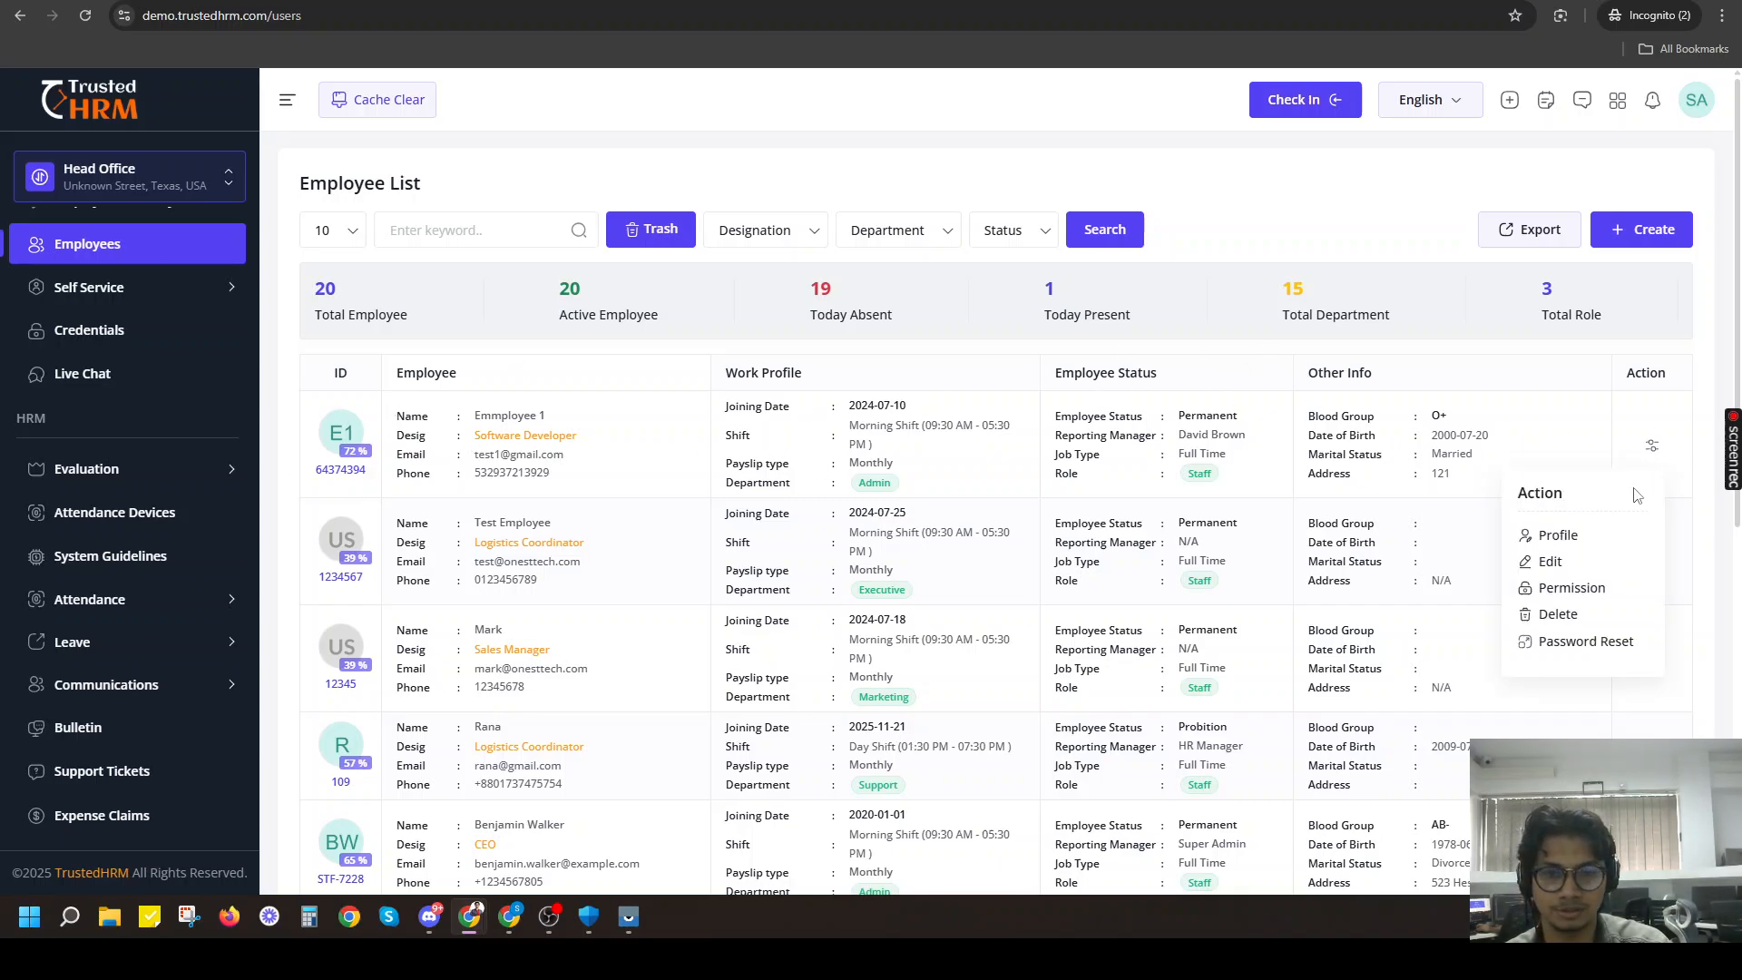
{"action": "left_click", "coordinate": [1569, 597]}
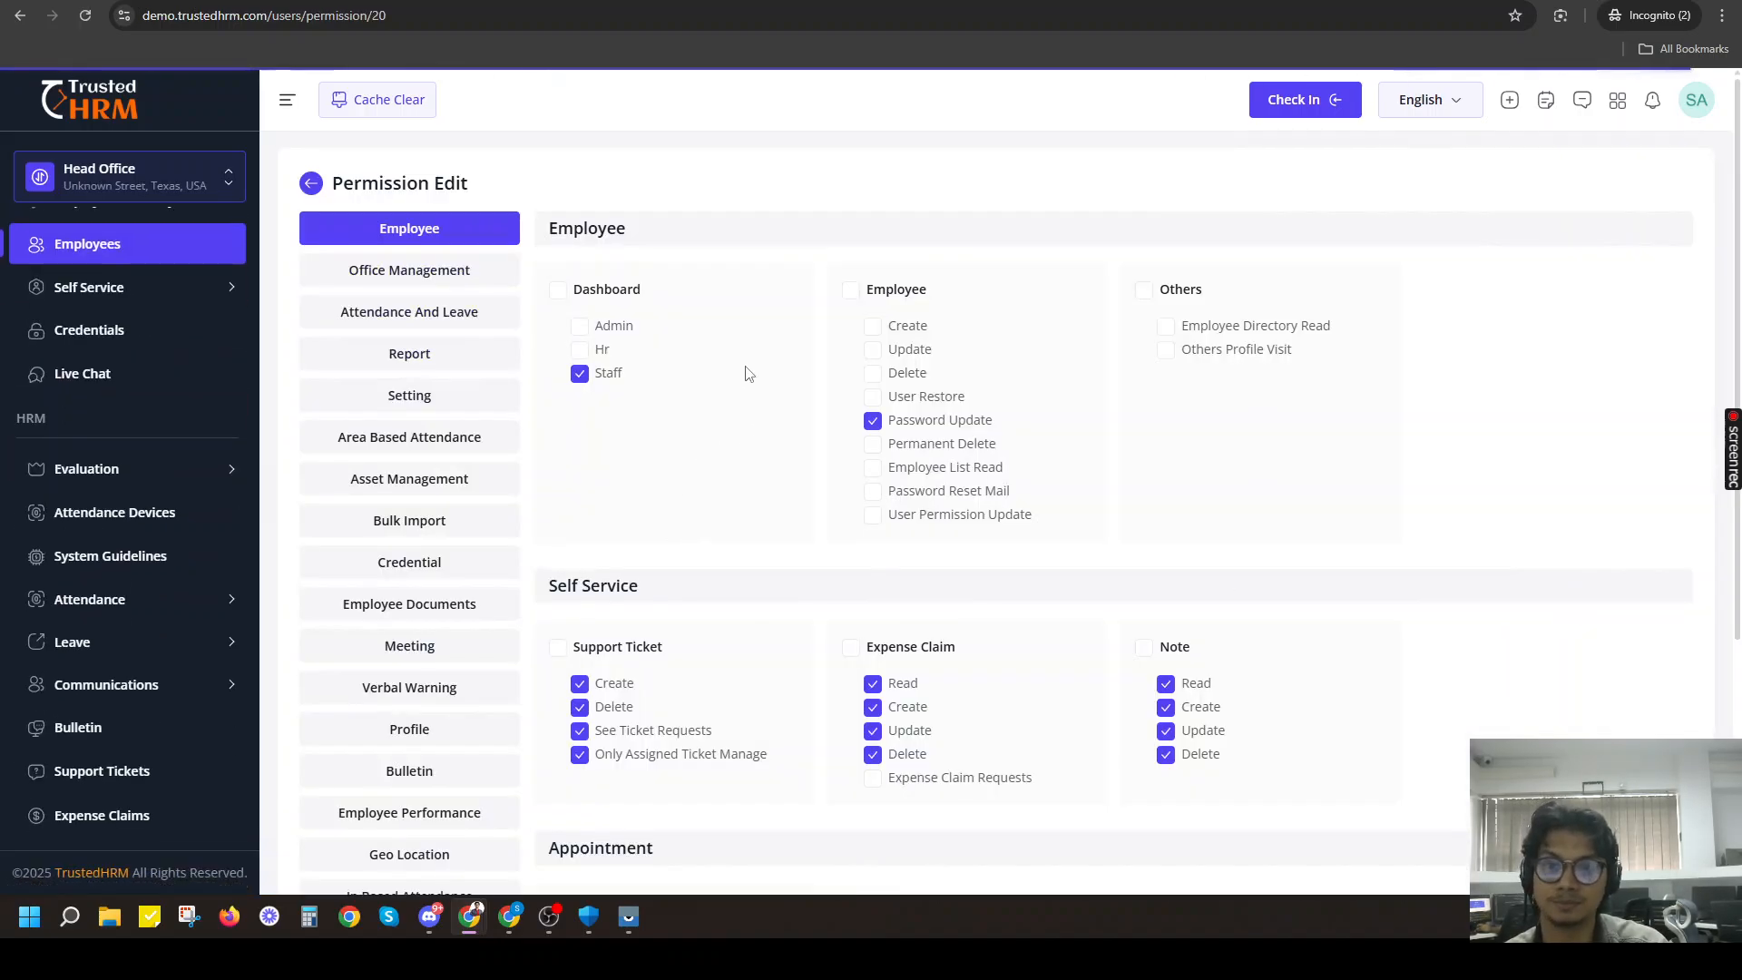
{"action": "scroll", "coordinate": [482, 289], "scroll_direction": "down", "scroll_amount": 2}
{"action": "scroll", "coordinate": [778, 358], "scroll_direction": "up", "scroll_amount": 4}
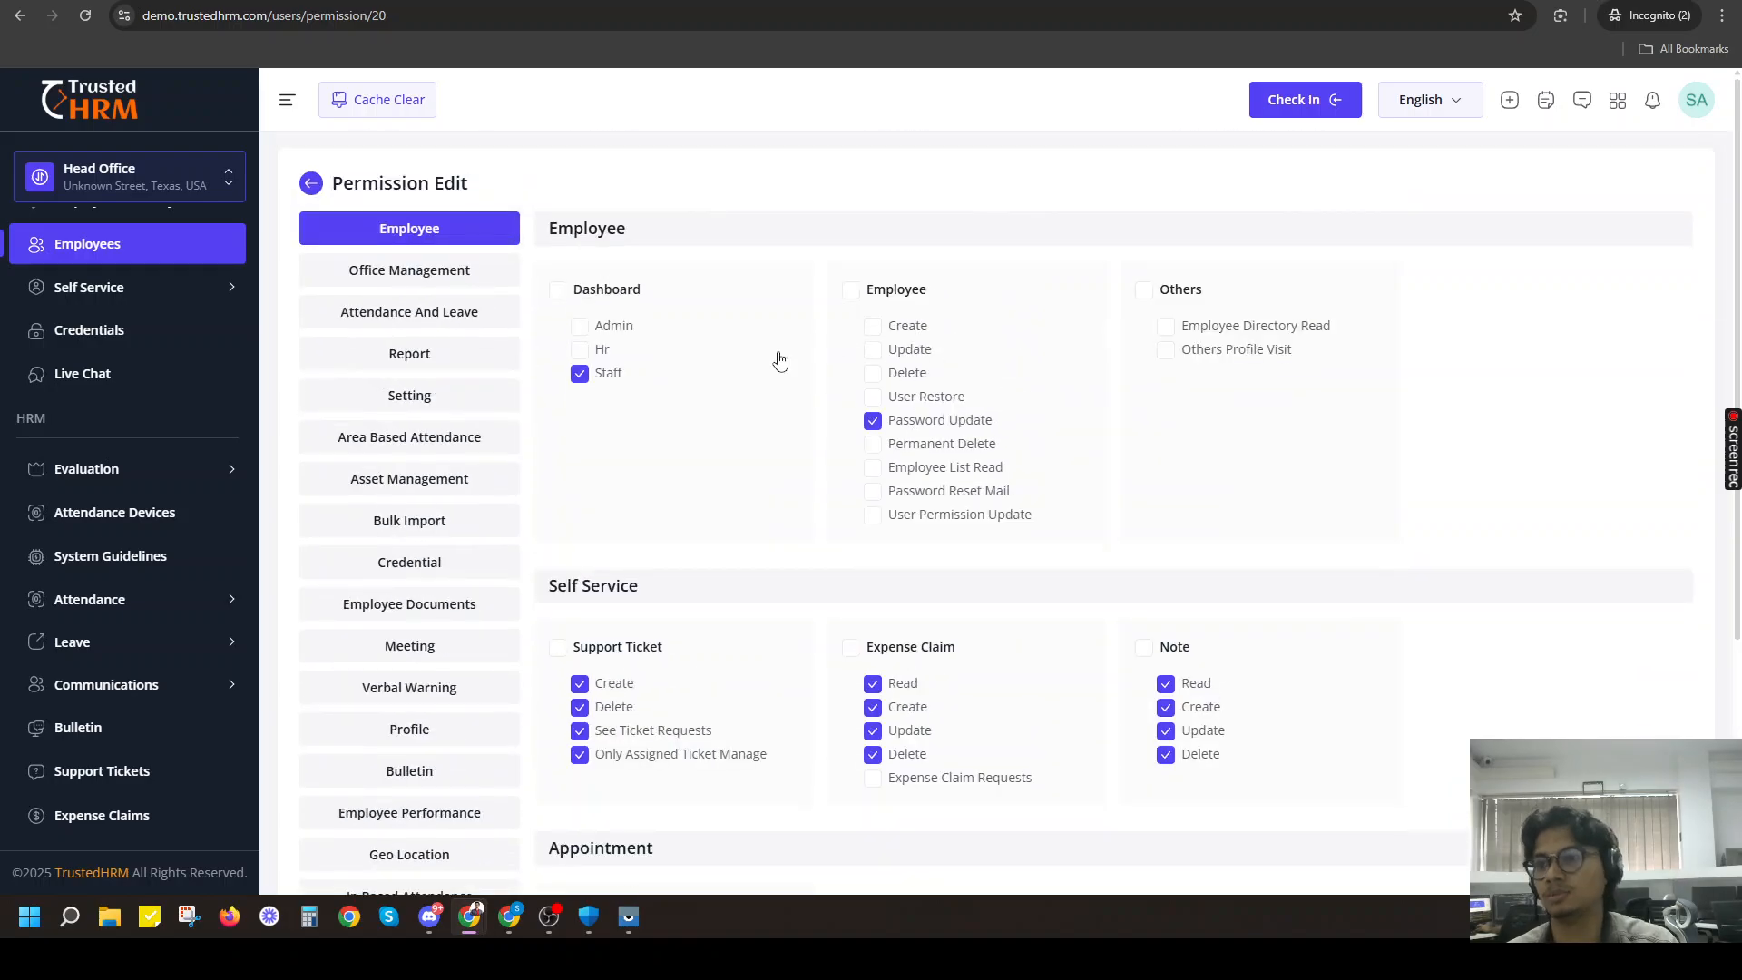
{"action": "scroll", "coordinate": [821, 297], "scroll_direction": "down", "scroll_amount": 4}
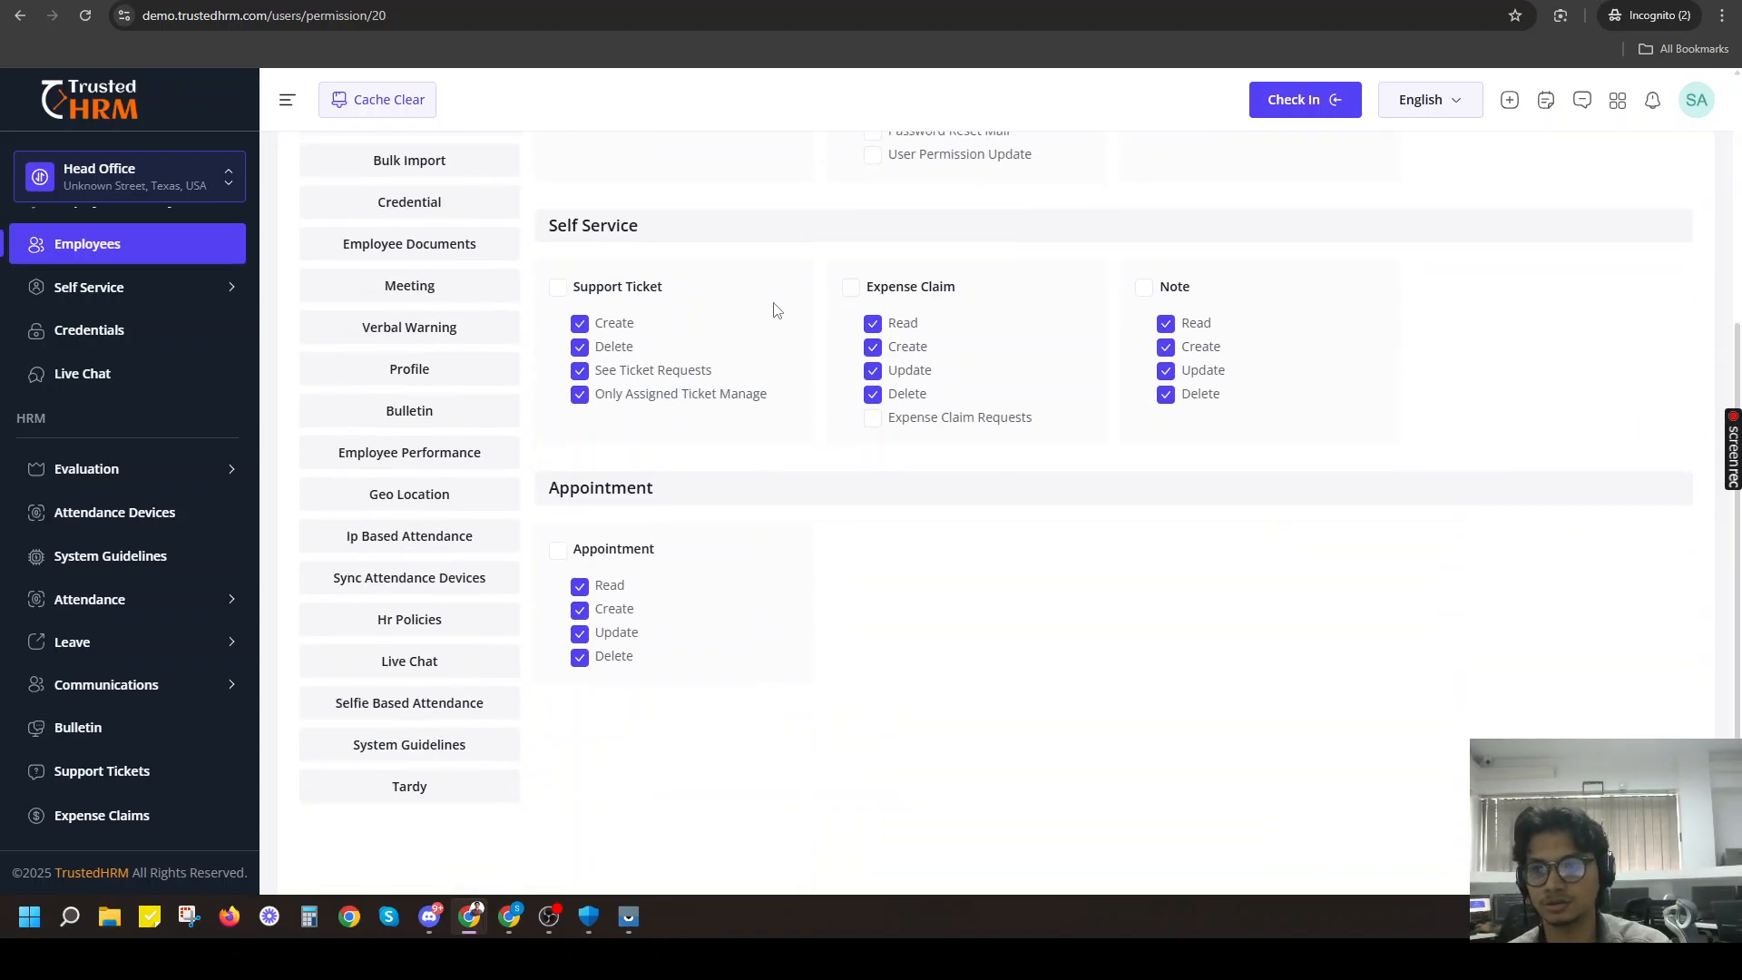
{"action": "scroll", "coordinate": [776, 310], "scroll_direction": "up", "scroll_amount": 4}
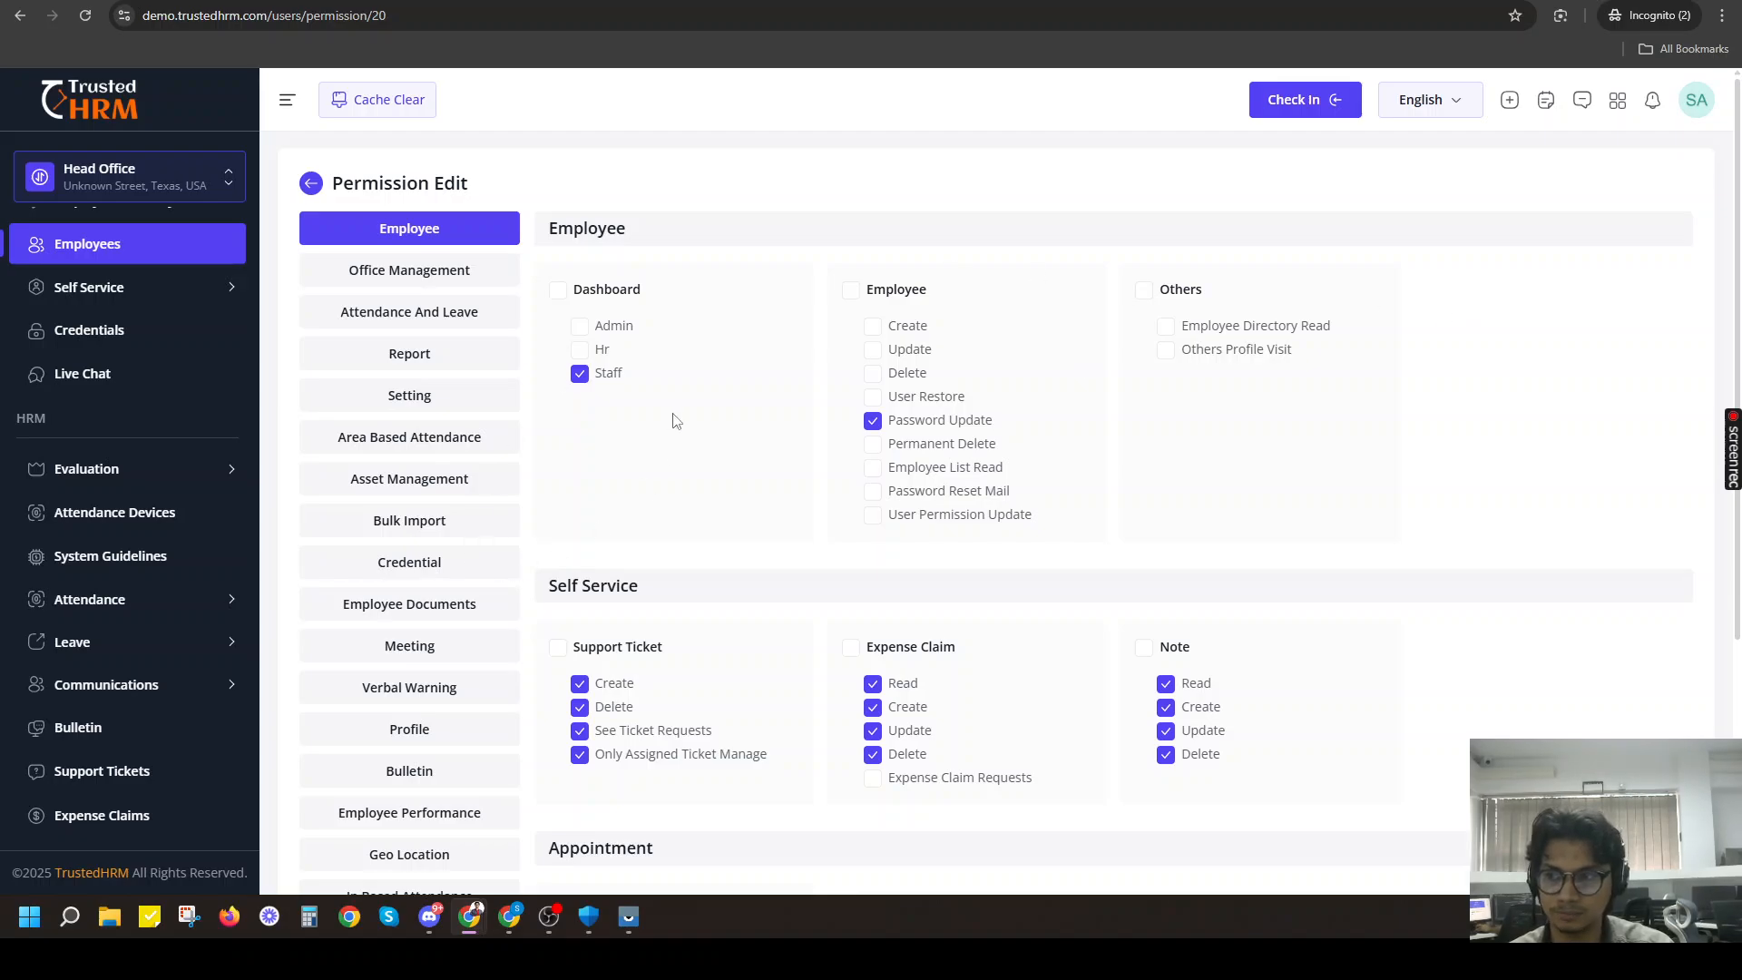
{"action": "scroll", "coordinate": [472, 307], "scroll_direction": "down", "scroll_amount": 4}
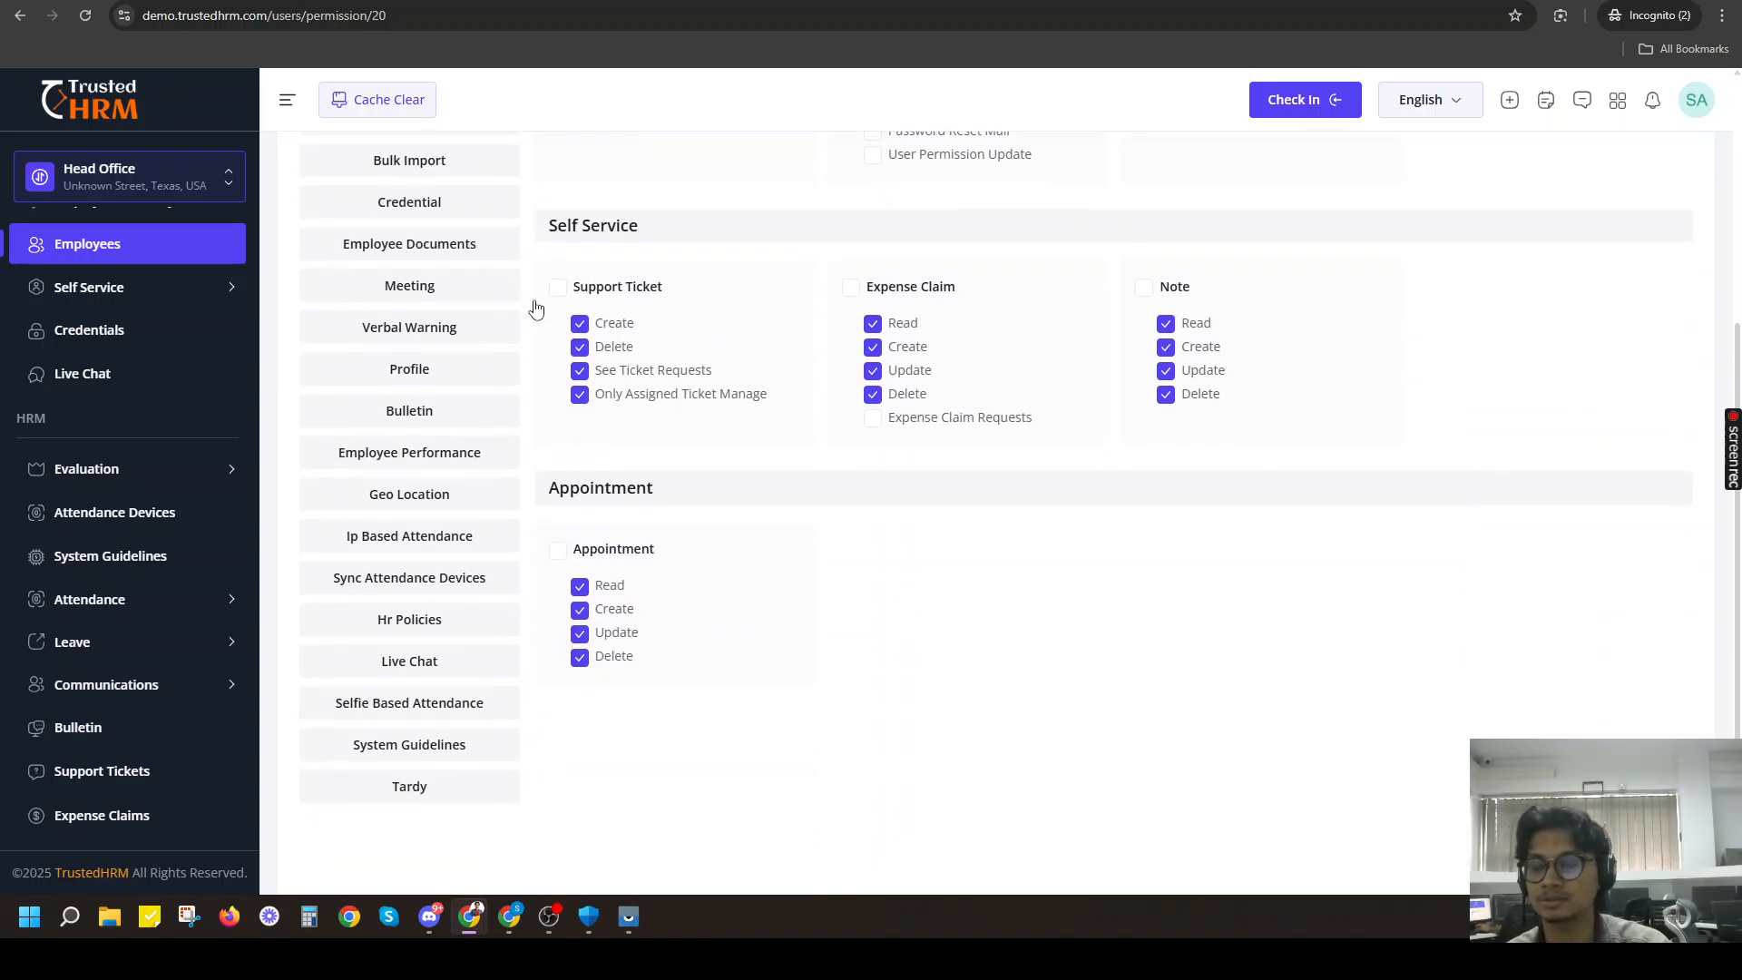
{"action": "scroll", "coordinate": [535, 308], "scroll_direction": "up", "scroll_amount": 4}
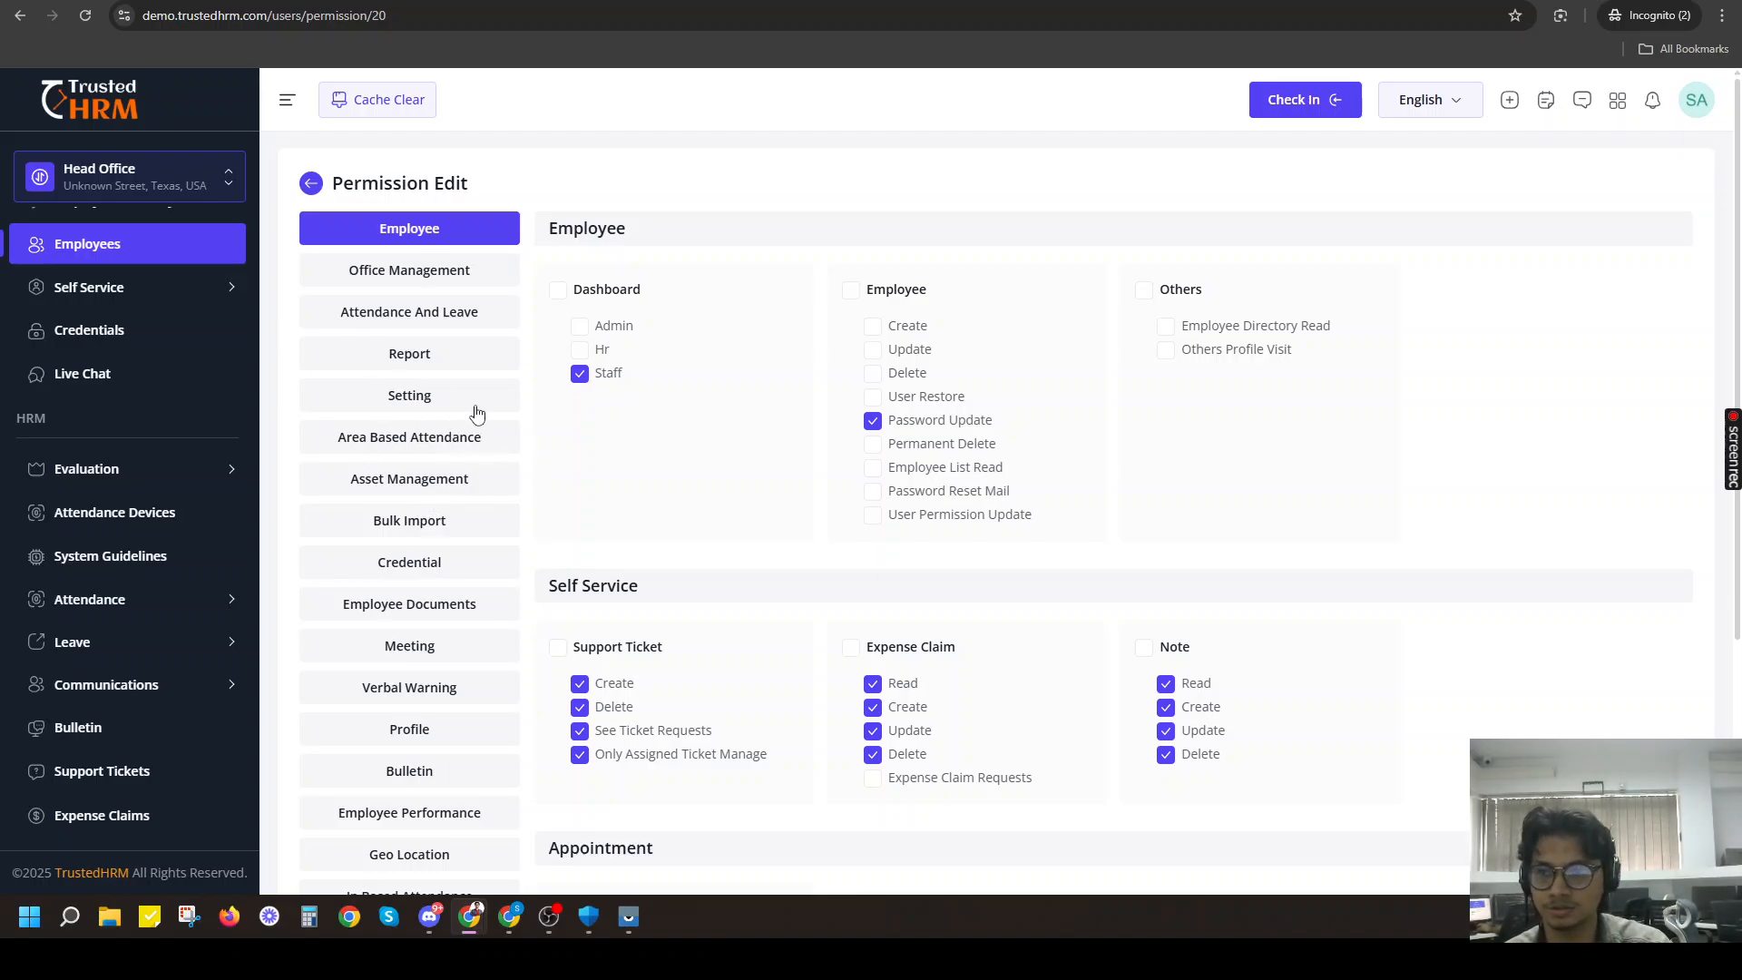
Review the employee's permissions for Live Chat, Setting, Asset Management, Bulk Import, Credential and Office Management.
{"action": "scroll", "coordinate": [478, 414], "scroll_direction": "down", "scroll_amount": 4}
{"action": "left_click", "coordinate": [474, 667]}
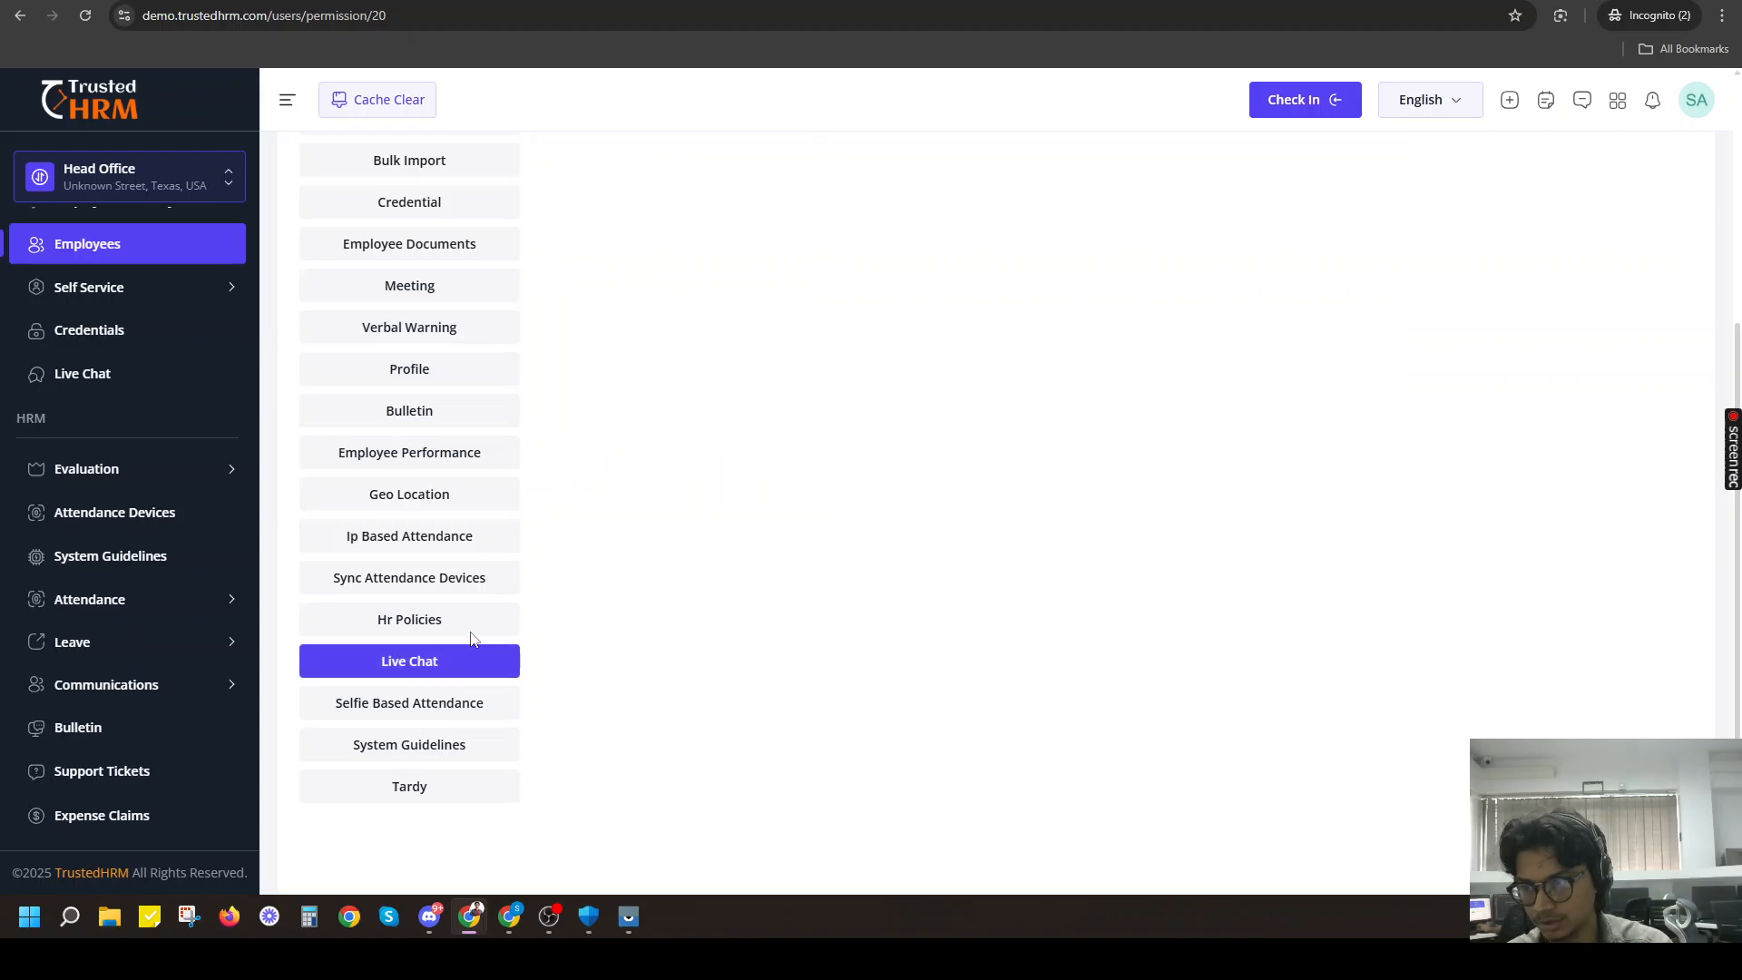
{"action": "scroll", "coordinate": [470, 608], "scroll_direction": "up", "scroll_amount": 4}
{"action": "left_click", "coordinate": [410, 394]}
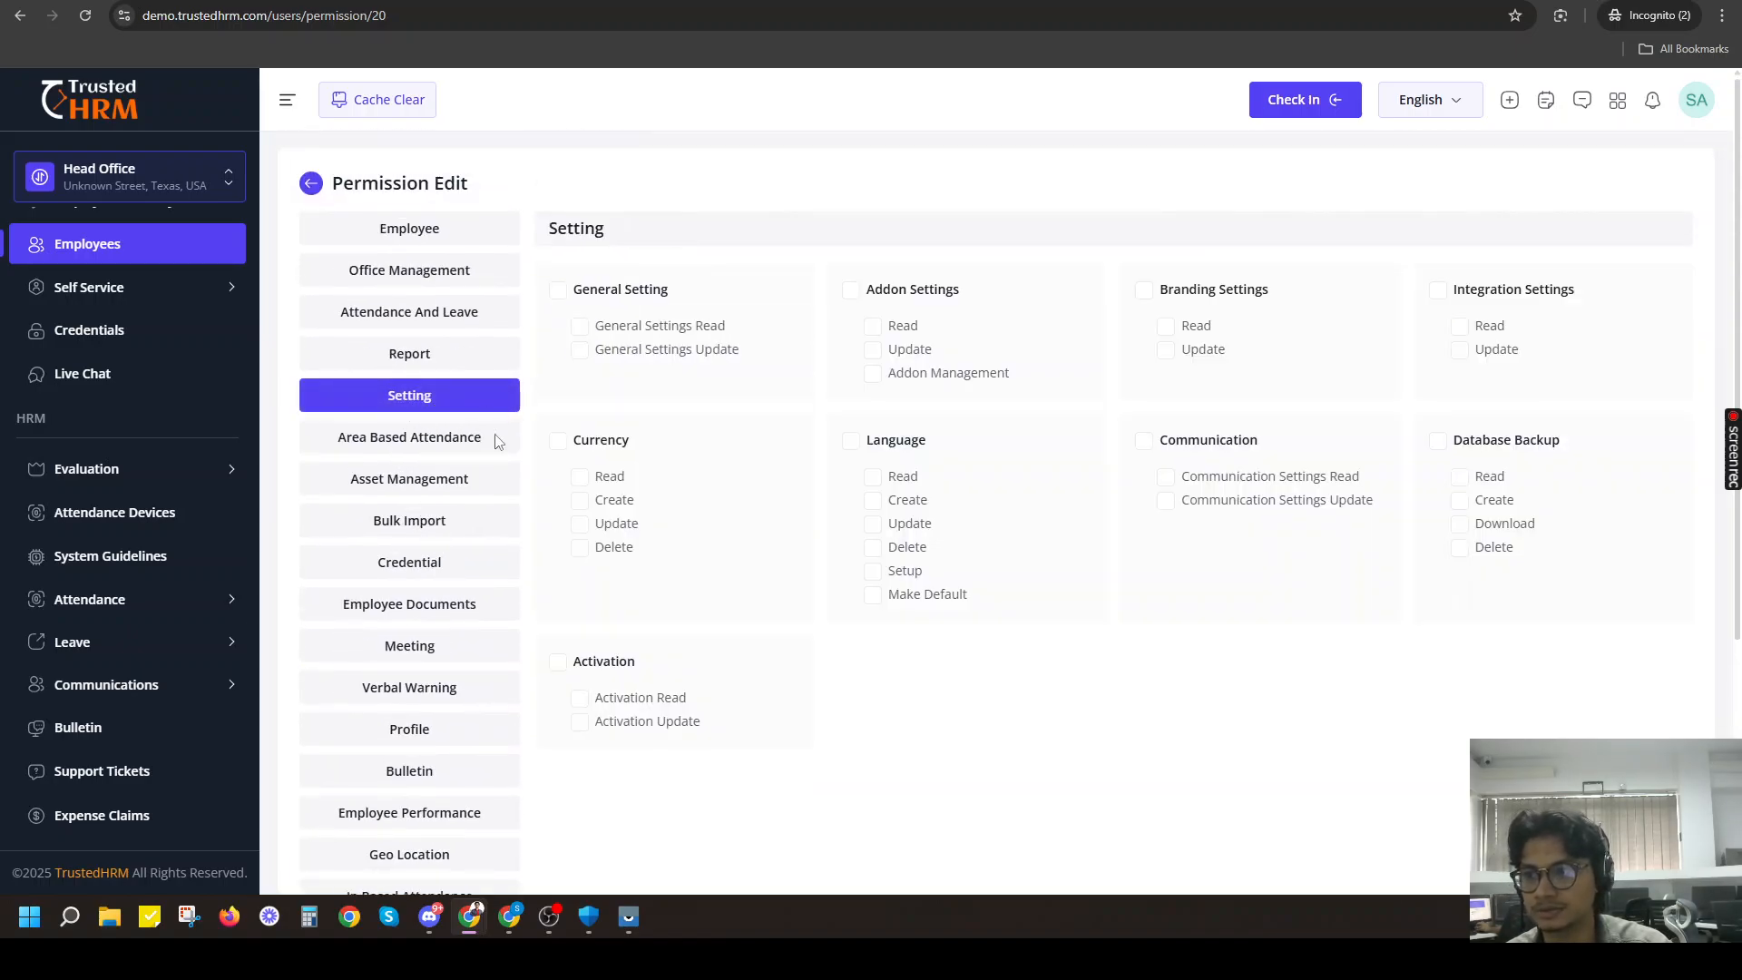
{"action": "left_click", "coordinate": [401, 481]}
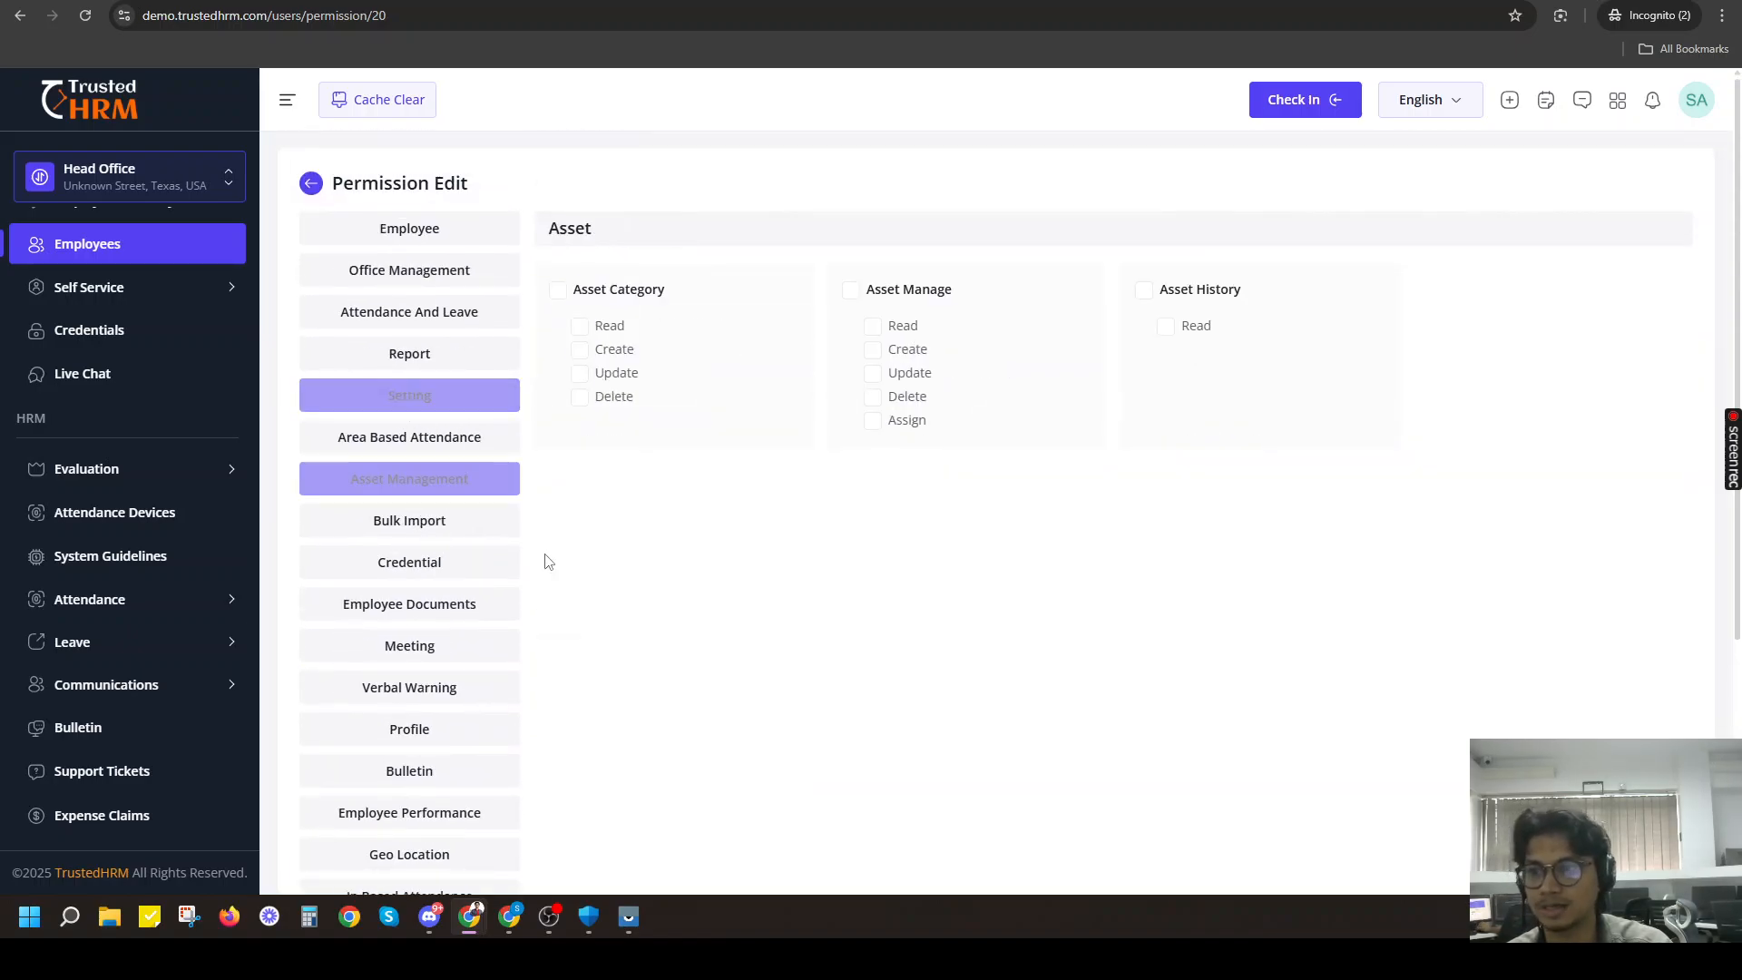
{"action": "left_click", "coordinate": [393, 530]}
{"action": "left_click", "coordinate": [415, 572]}
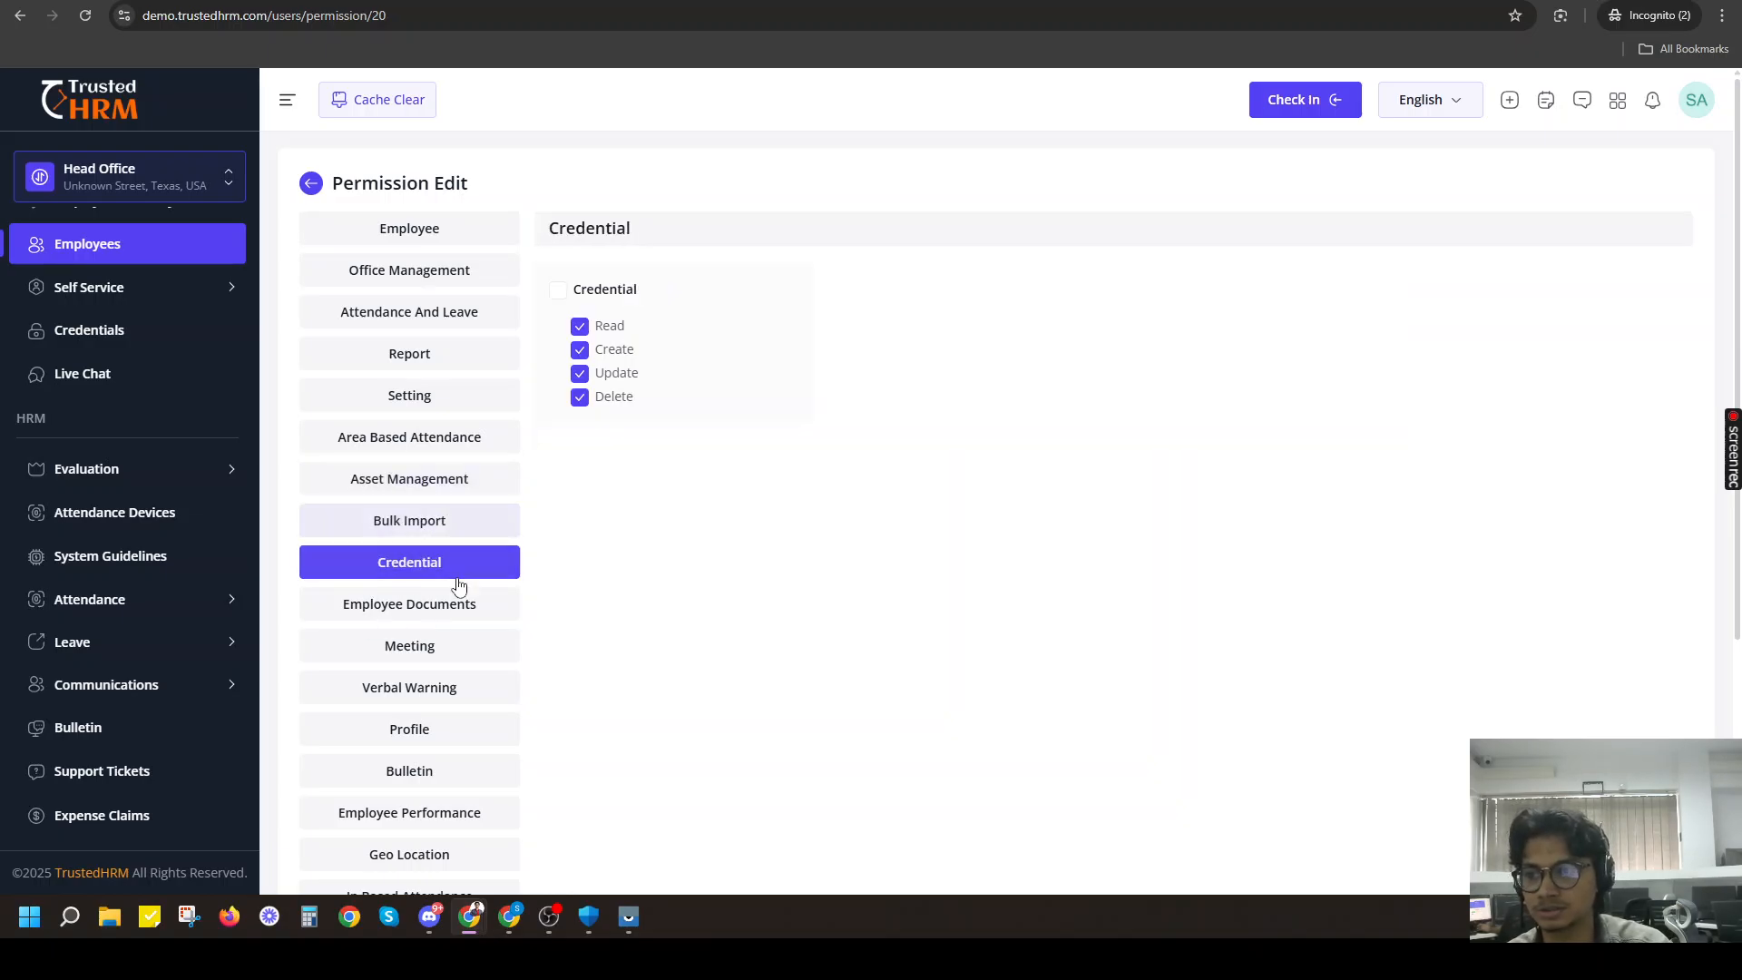
{"action": "left_click", "coordinate": [425, 283]}
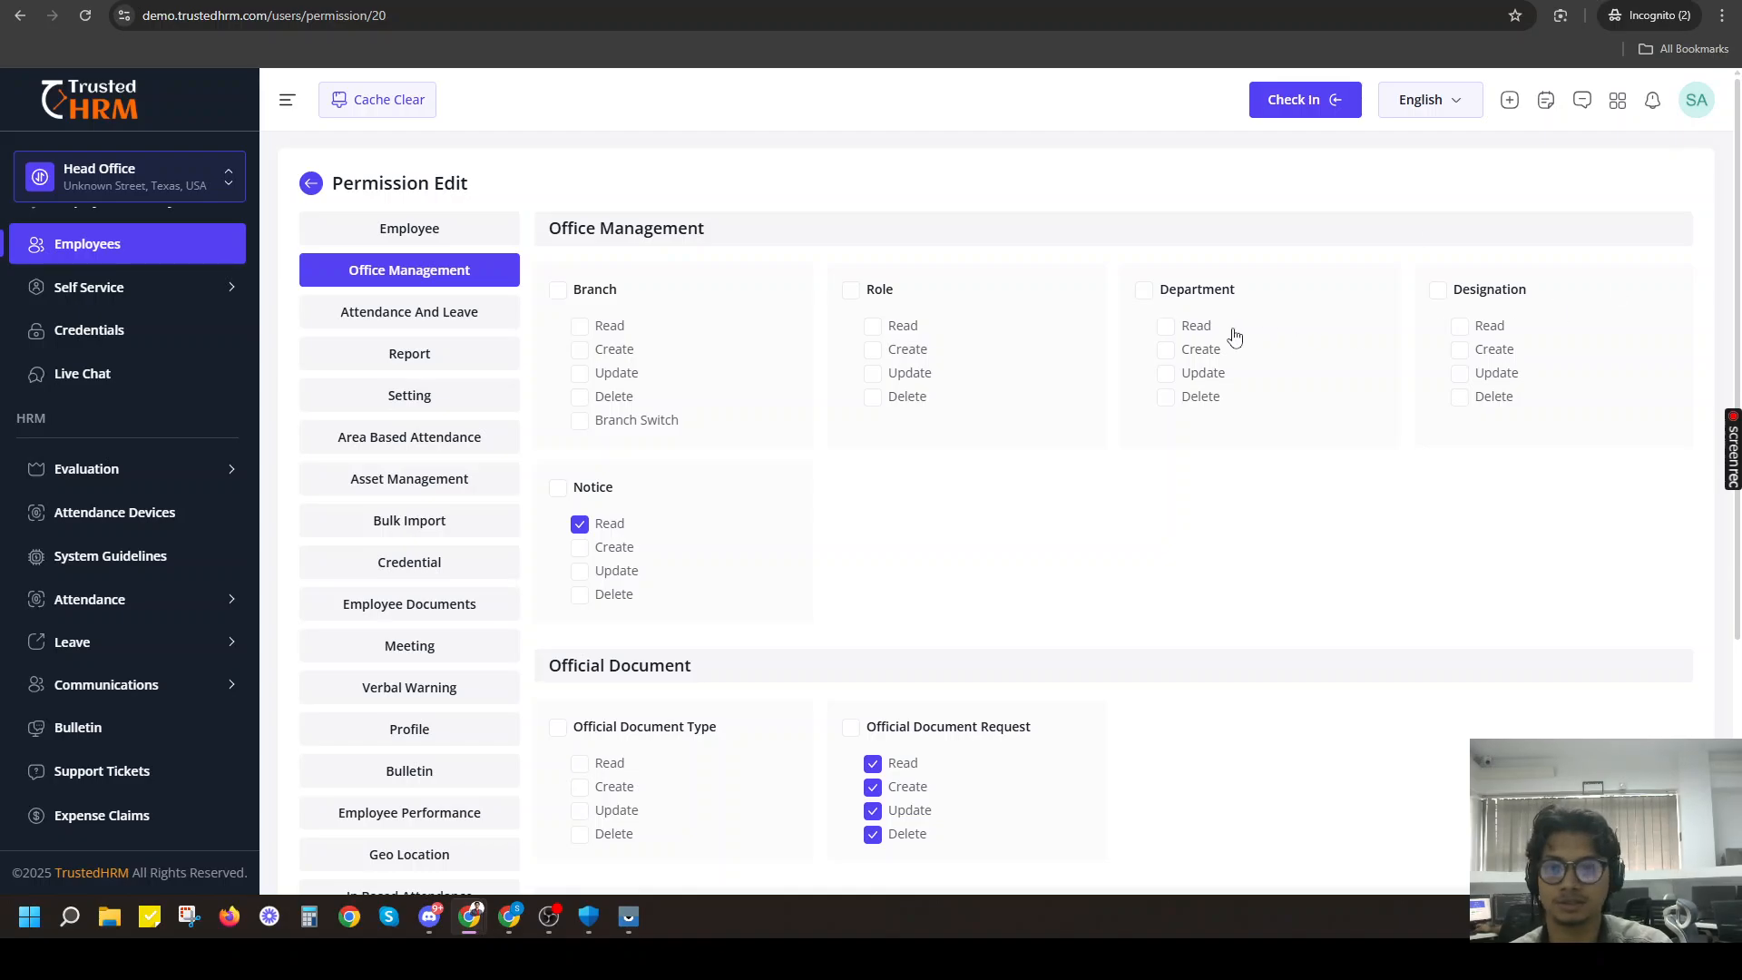
{"action": "scroll", "coordinate": [816, 281], "scroll_direction": "down", "scroll_amount": 4}
{"action": "scroll", "coordinate": [410, 236], "scroll_direction": "up", "scroll_amount": 4}
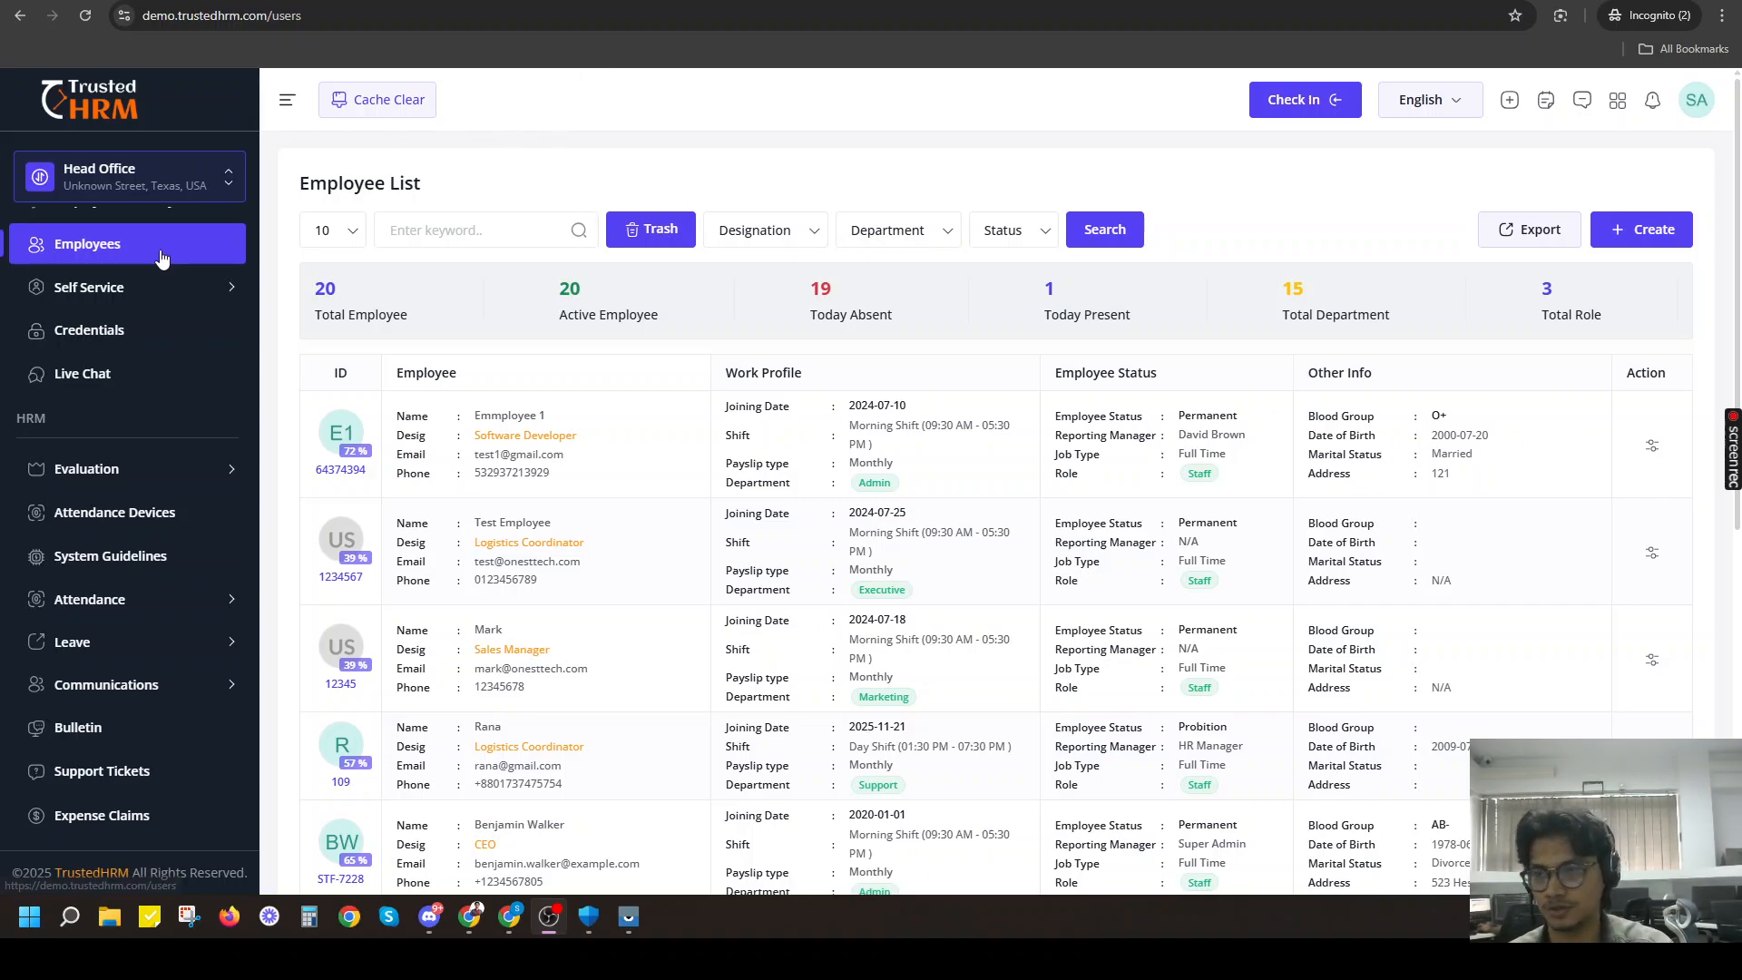
{"action": "scroll", "coordinate": [997, 362], "scroll_direction": "down", "scroll_amount": 5}
{"action": "scroll", "coordinate": [877, 372], "scroll_direction": "up", "scroll_amount": 1}
{"action": "scroll", "coordinate": [876, 372], "scroll_direction": "up", "scroll_amount": 4}
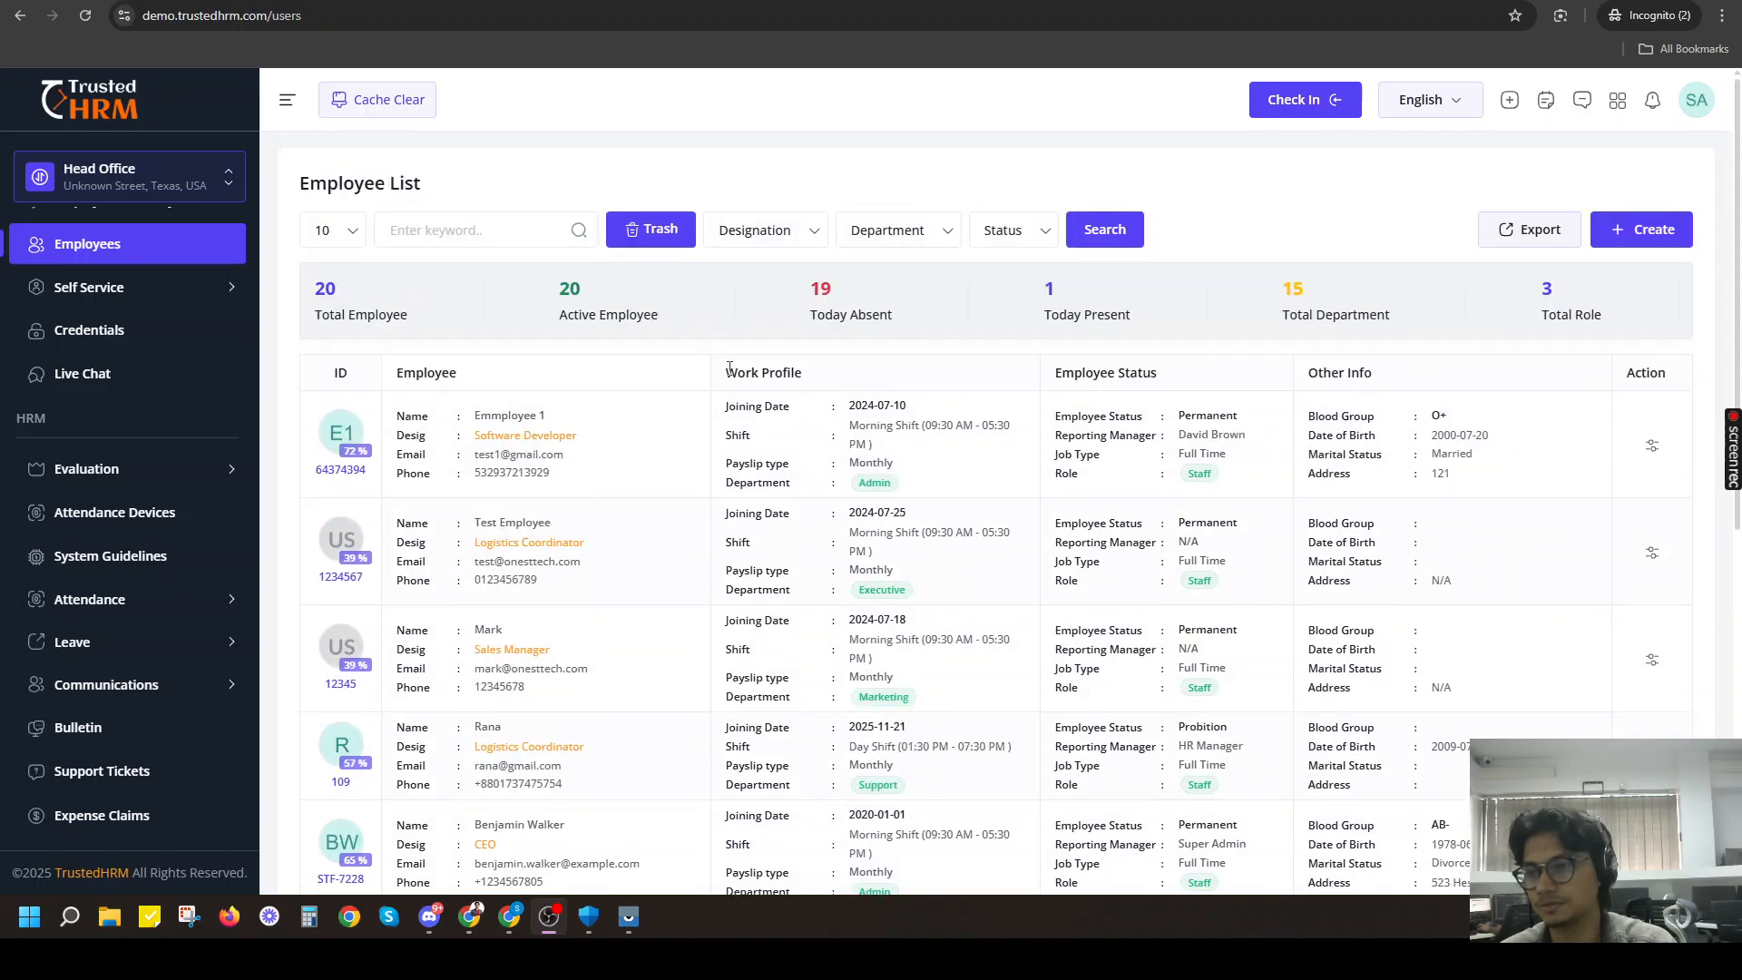